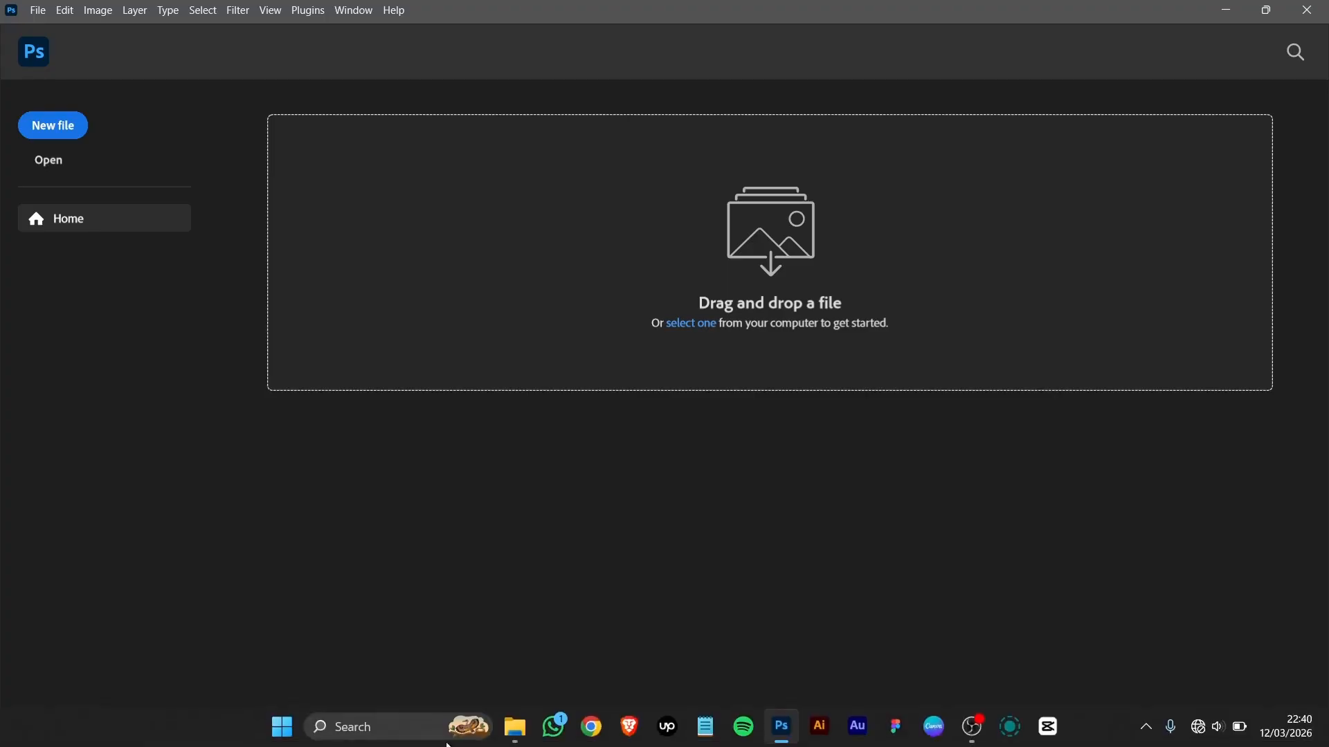
Step: Bring the Gemini_Generated_Image_kuw1d1kuw1d1kuw1.png can photo from Downloads into Photoshop as a document
click(517, 721)
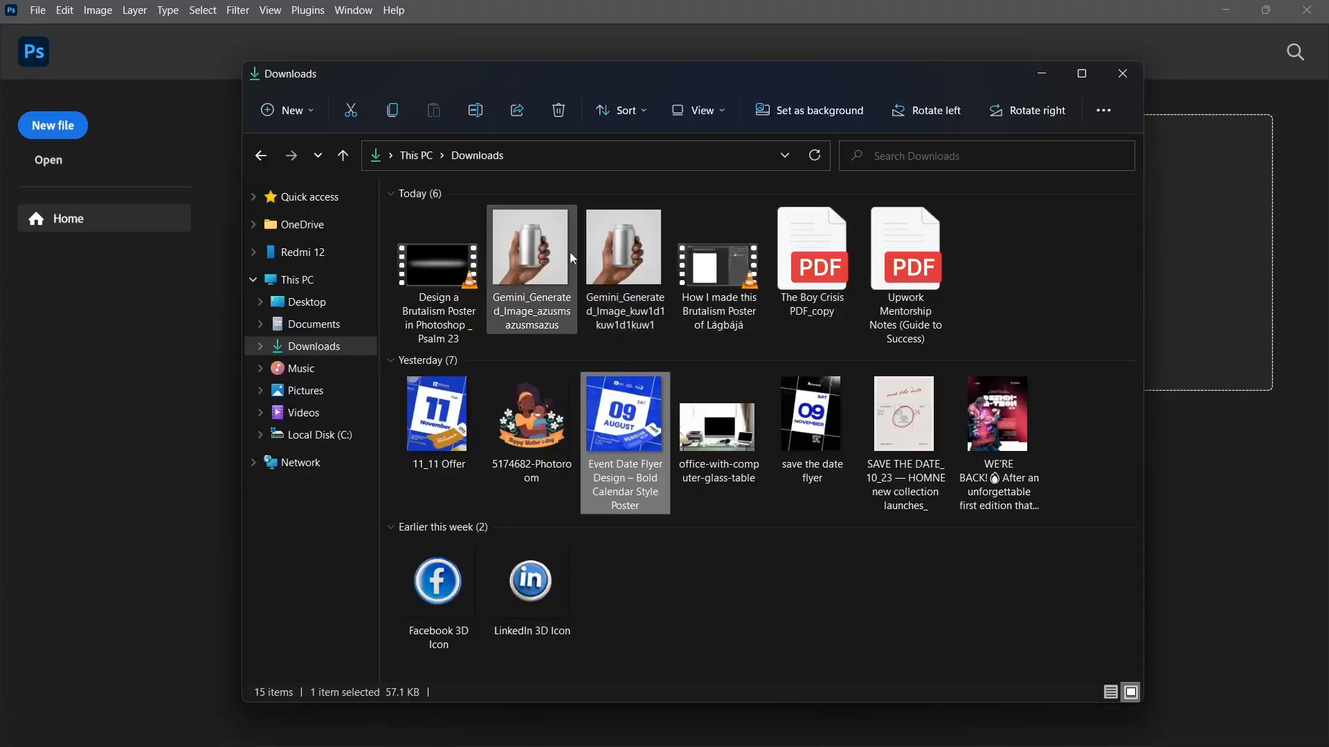
double_click(631, 253)
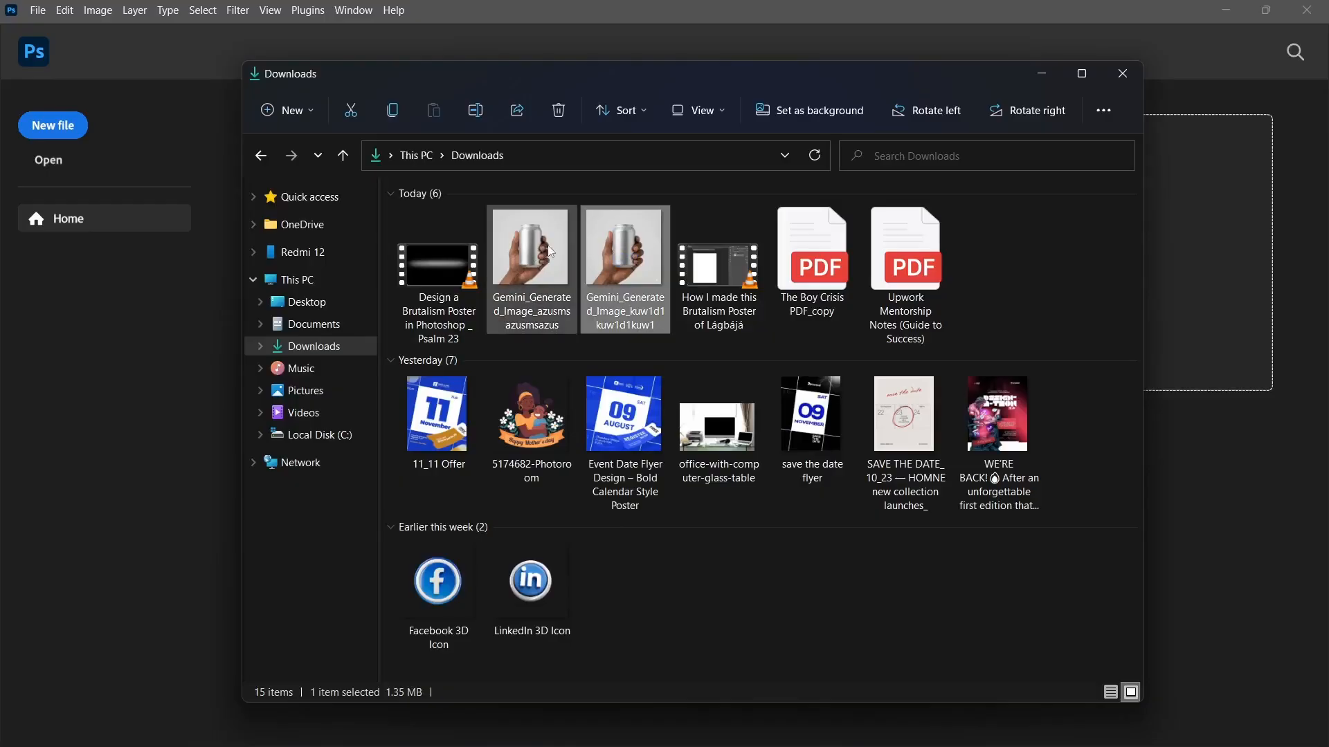
drag(625, 238, 155, 380)
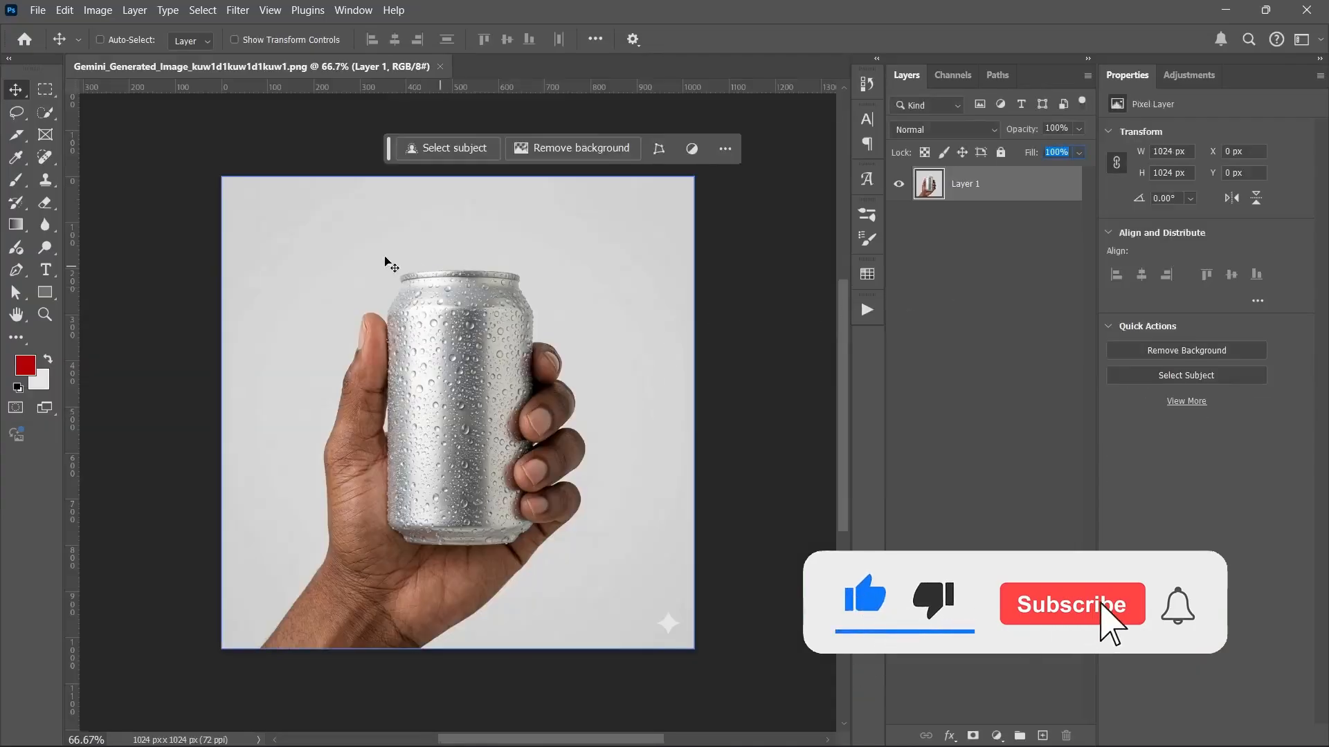
Step: Duplicate the can photo with Ctrl+J so Layer 1 copy sits above Layer 1
drag(389, 148, 304, 150)
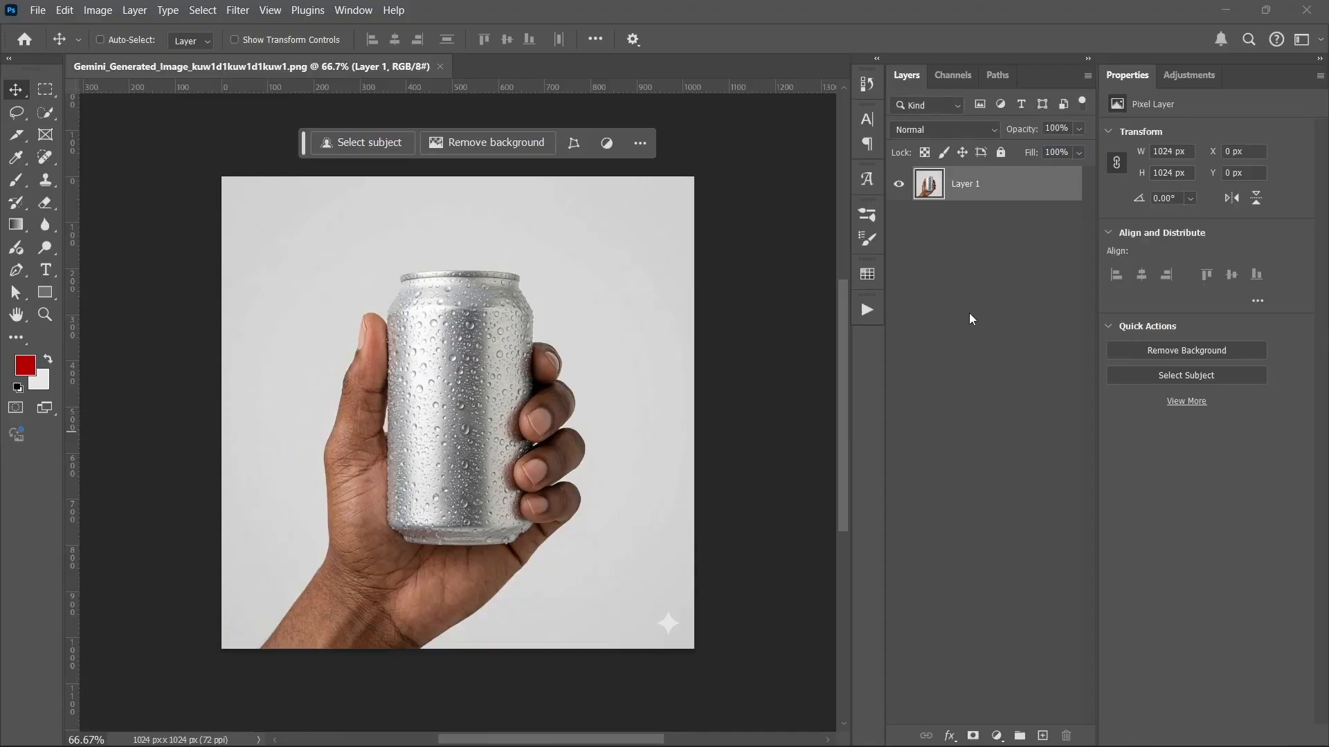
key(ctrl+j)
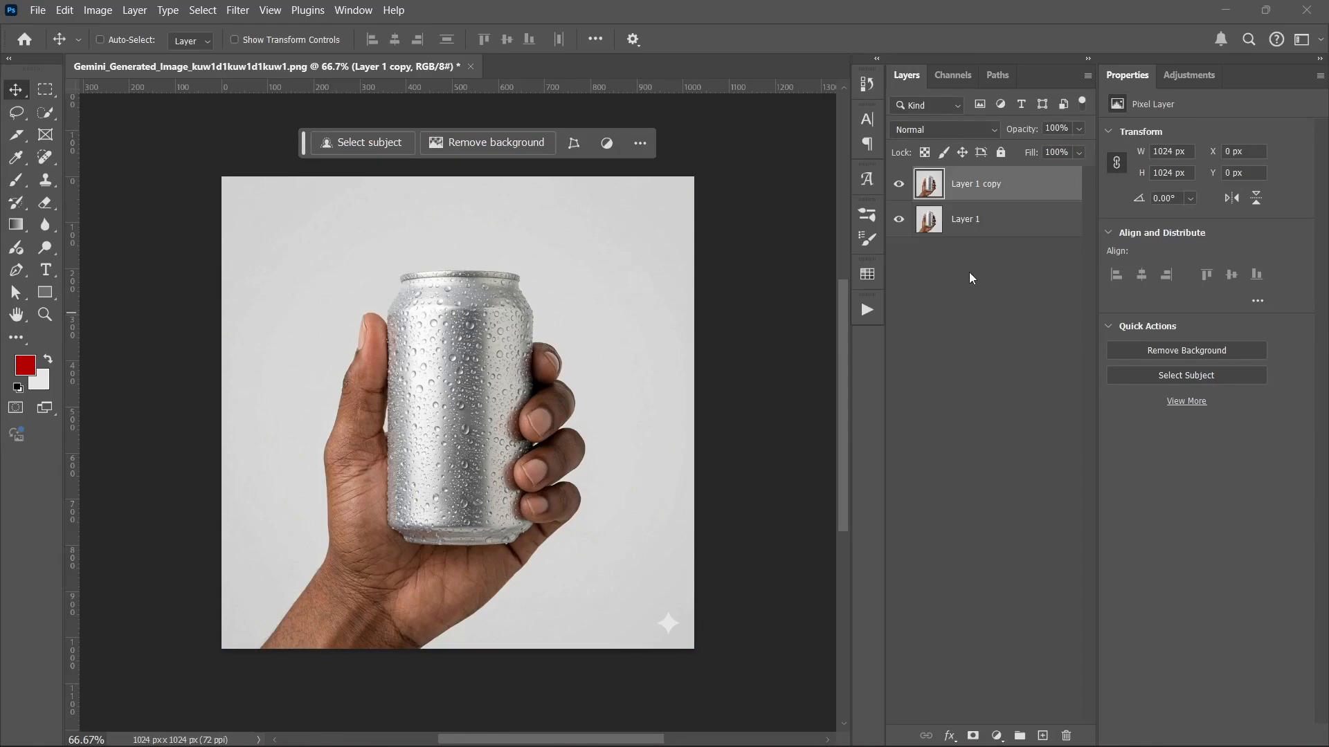
click(965, 221)
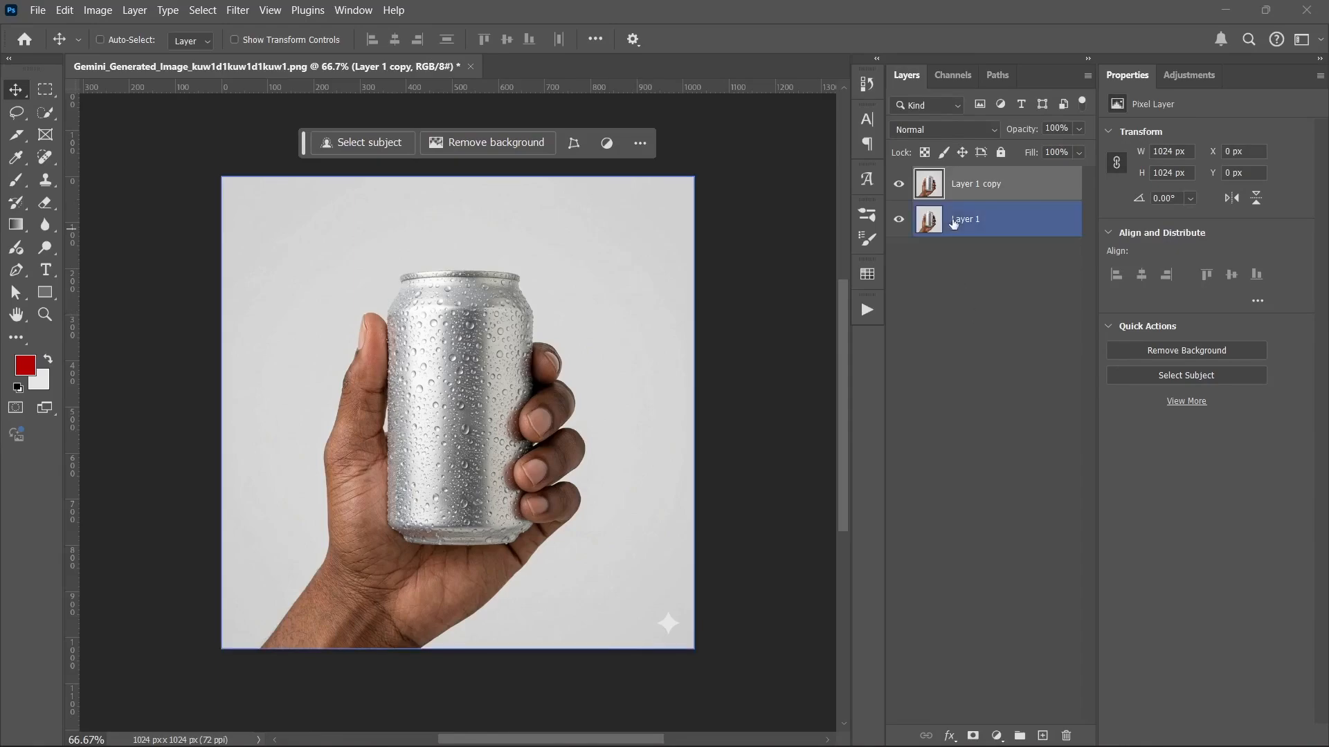
click(1003, 184)
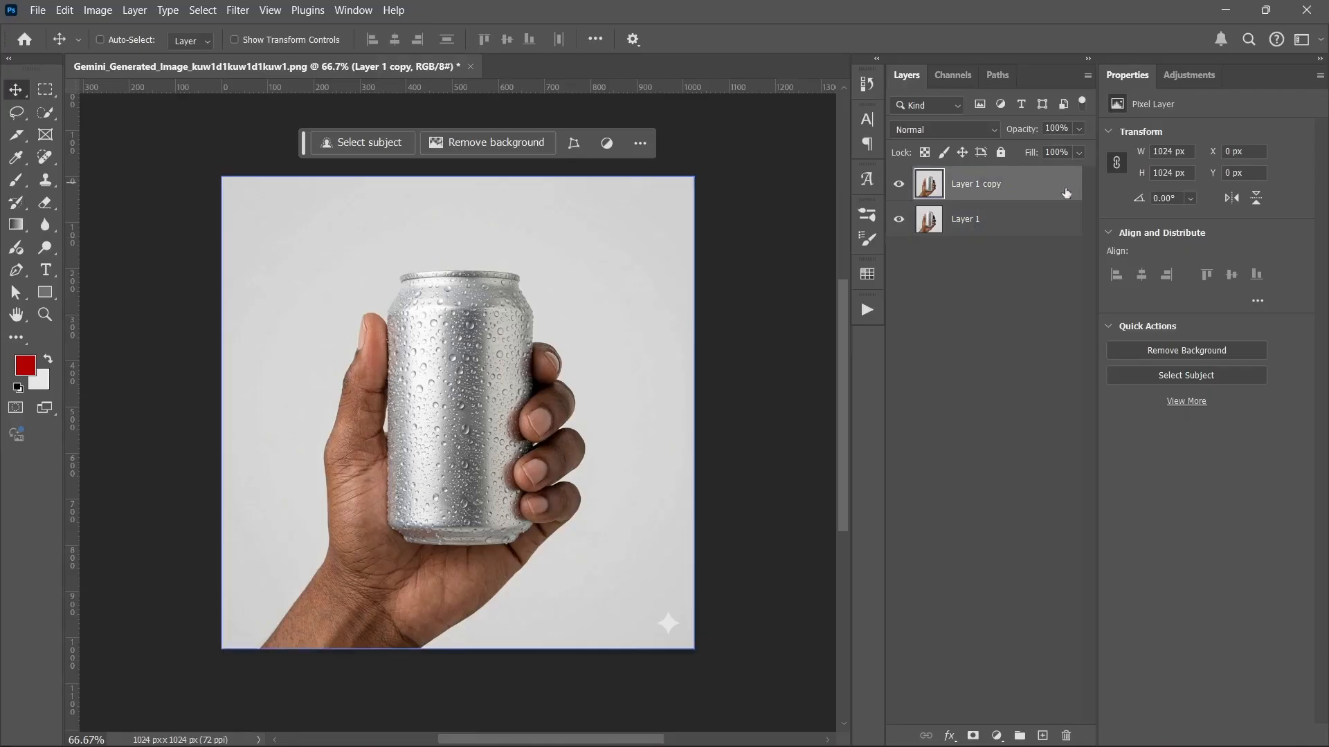
click(42, 114)
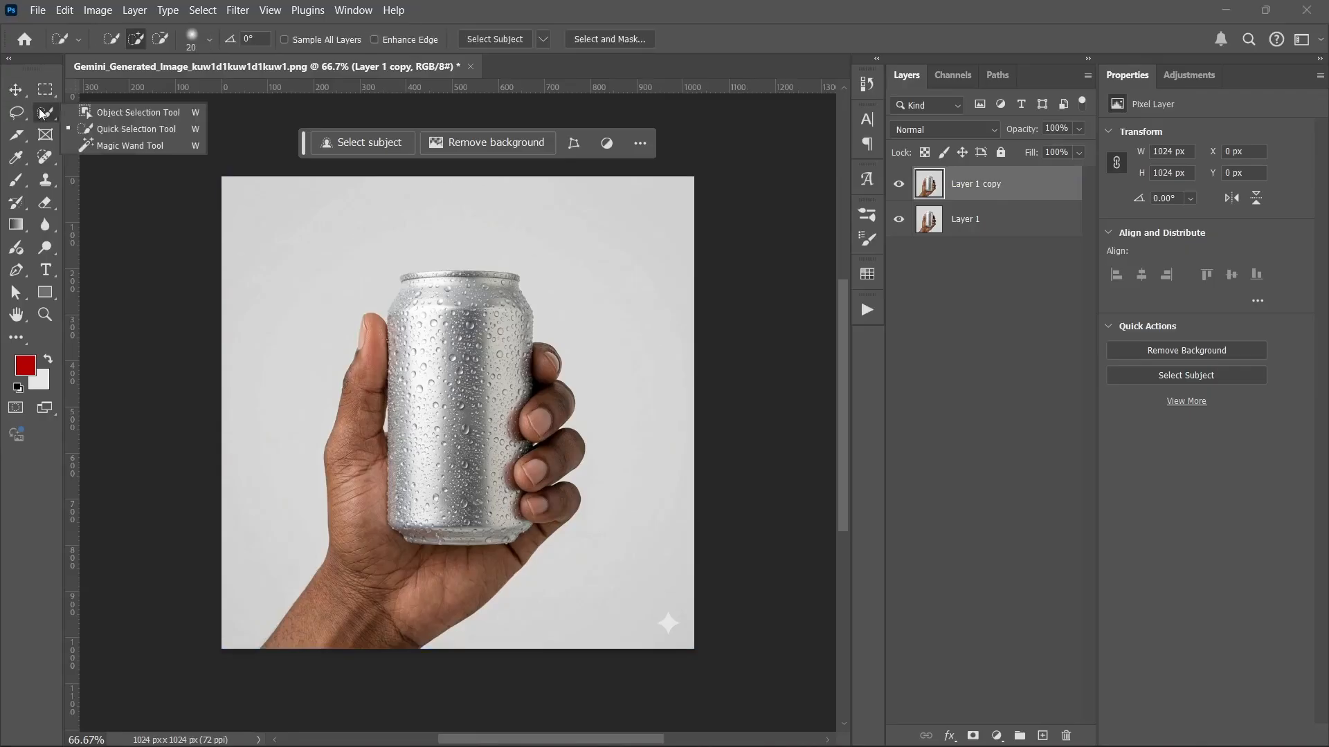
Step: Paint a quick selection over the silver can body with a 110 px brush
click(132, 129)
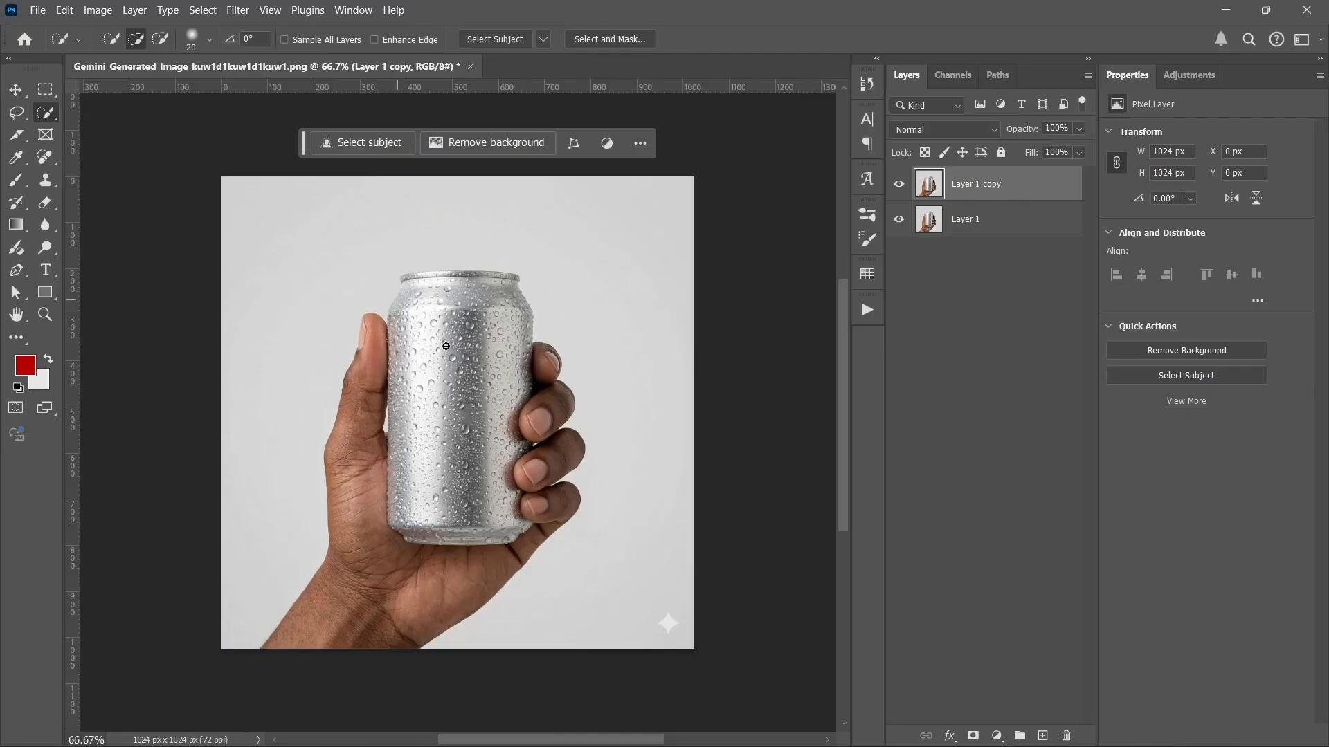
scroll(424, 334, up, 3)
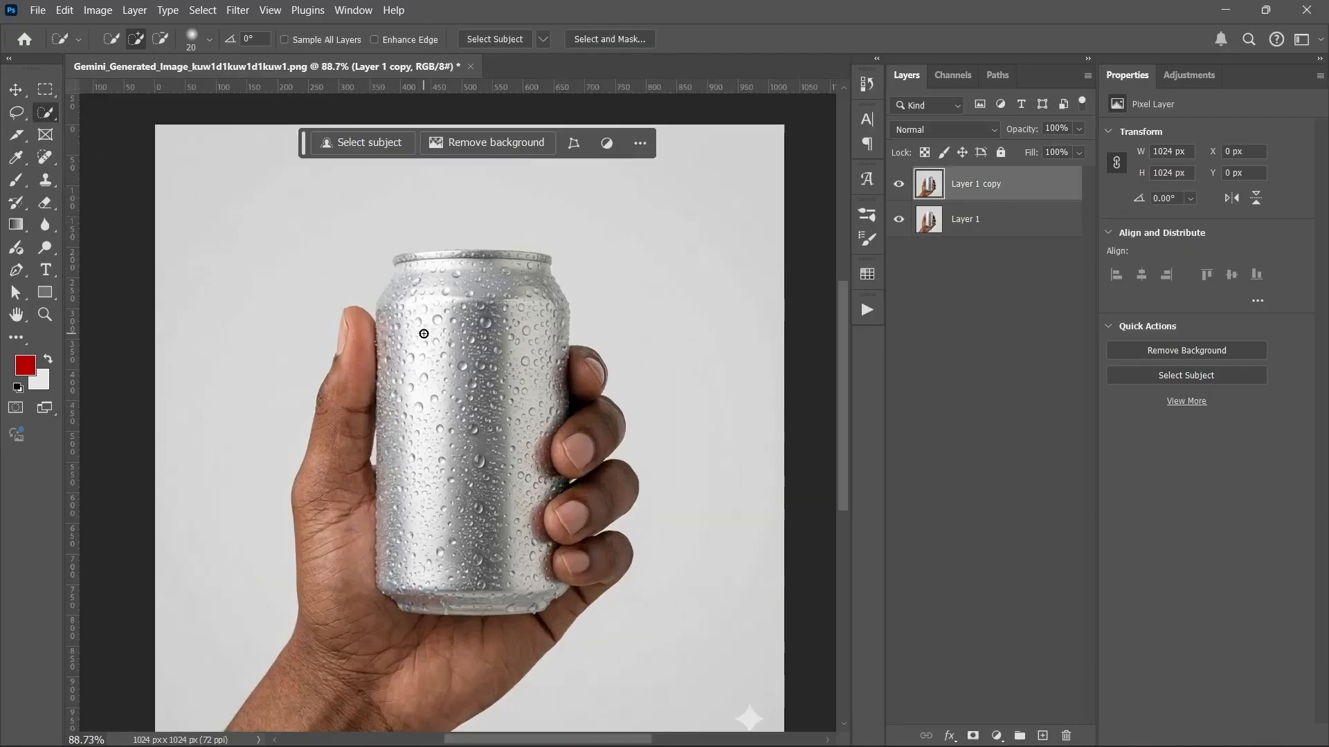
mouse_move(426, 337)
mouse_down()
mouse_move(483, 317)
mouse_move(429, 415)
mouse_move(471, 484)
mouse_move(459, 558)
mouse_move(475, 468)
mouse_move(464, 360)
mouse_move(408, 294)
mouse_up()
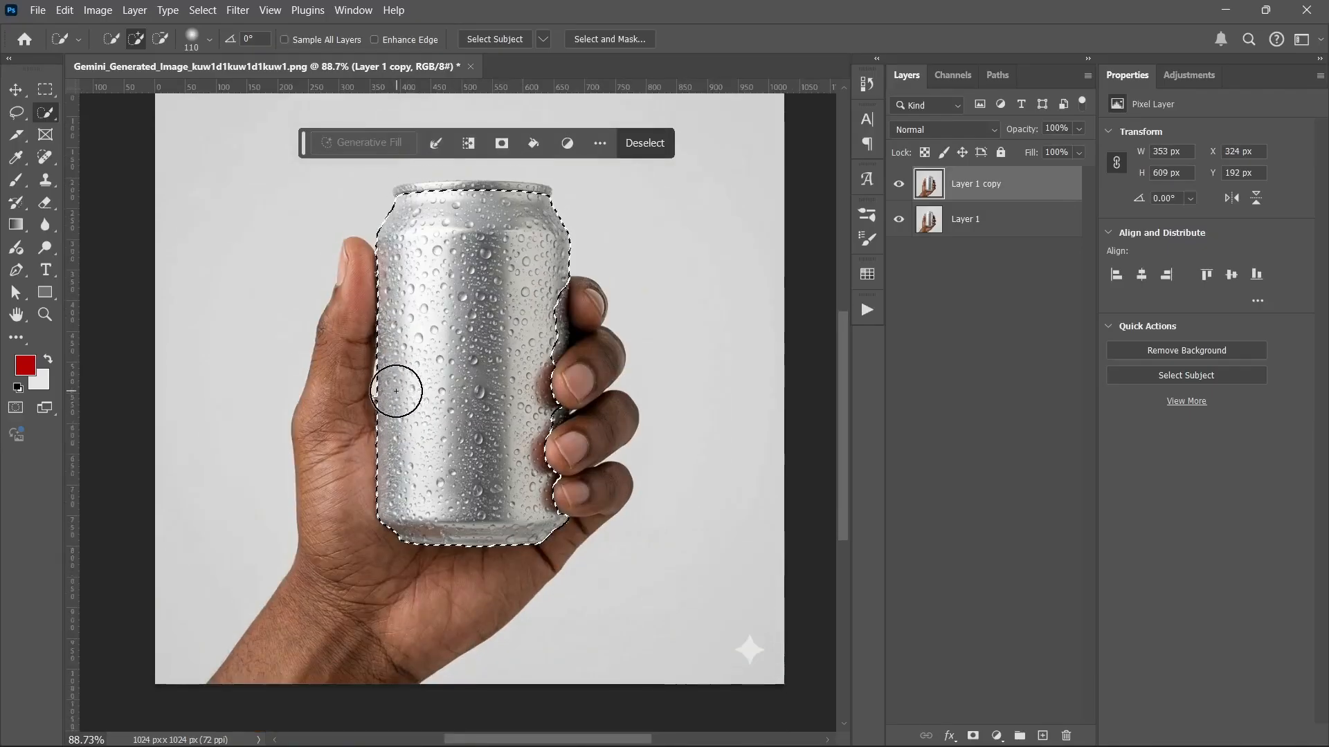
scroll(405, 391, up, 5)
scroll(386, 341, up, 3)
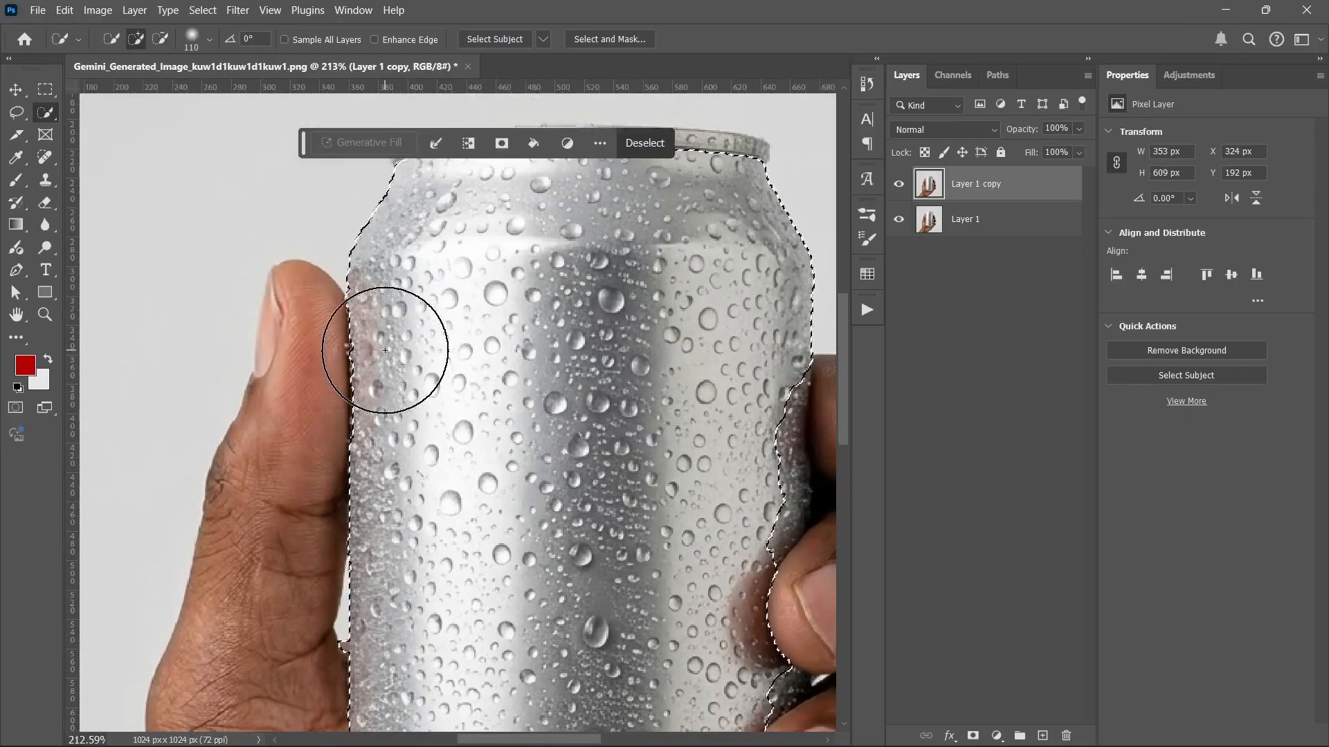
scroll(417, 358, up, 4)
Step: Shrink the Quick Selection brush to 7 px and extend the can selection to the thumb edge
drag(477, 366, 283, 396)
drag(368, 368, 348, 370)
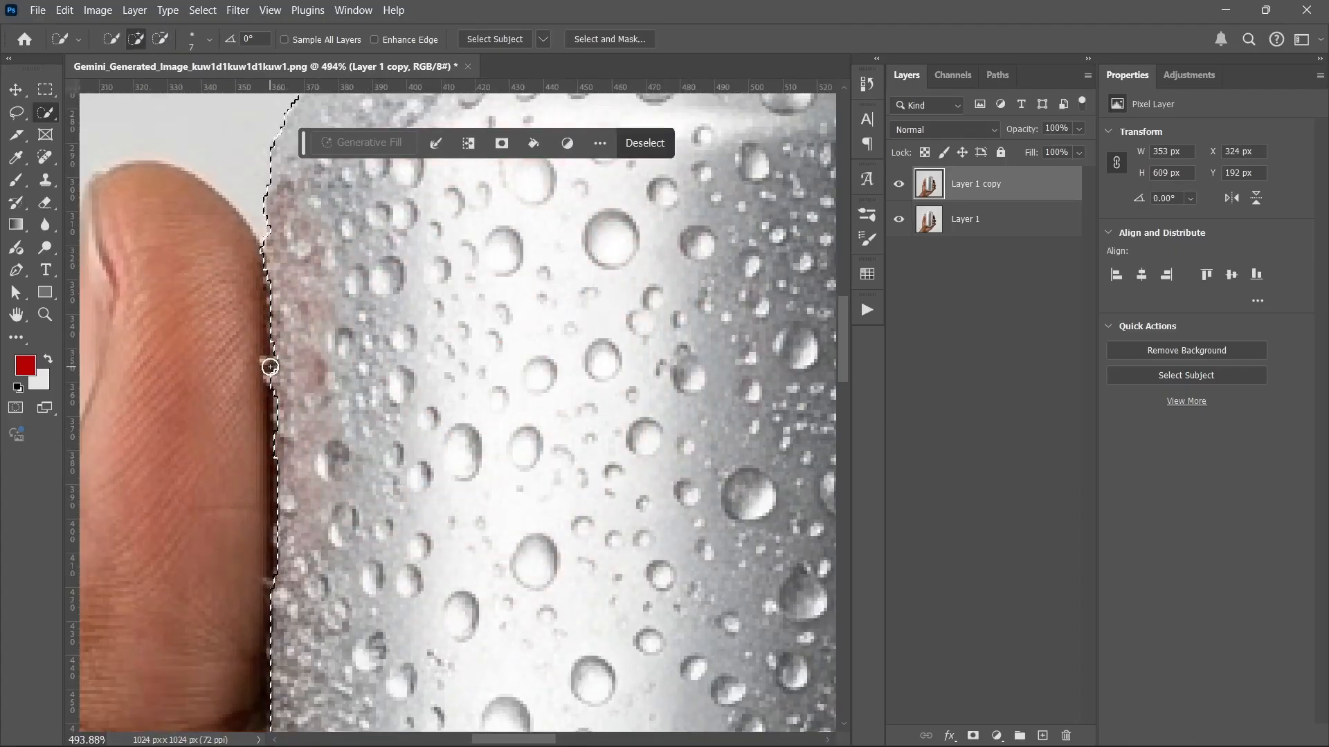
click(272, 366)
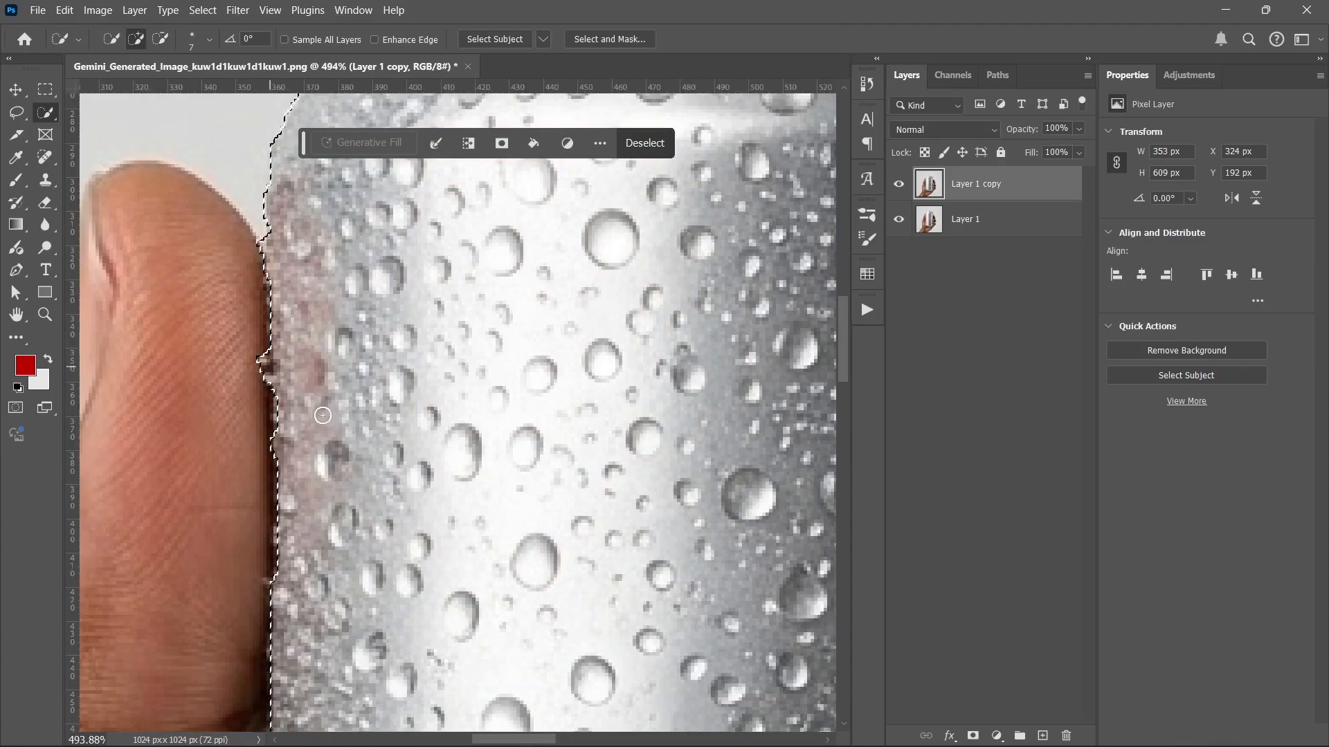
scroll(297, 415, down, 5)
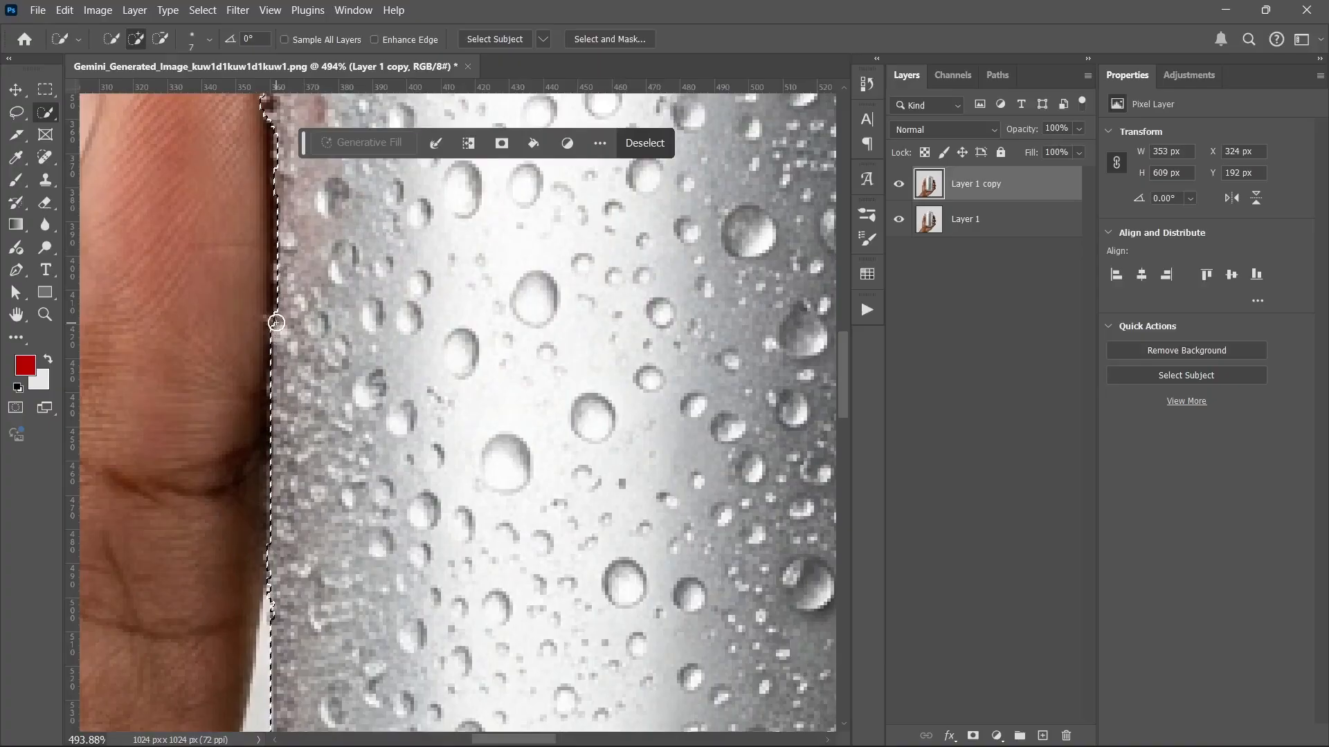
click(268, 325)
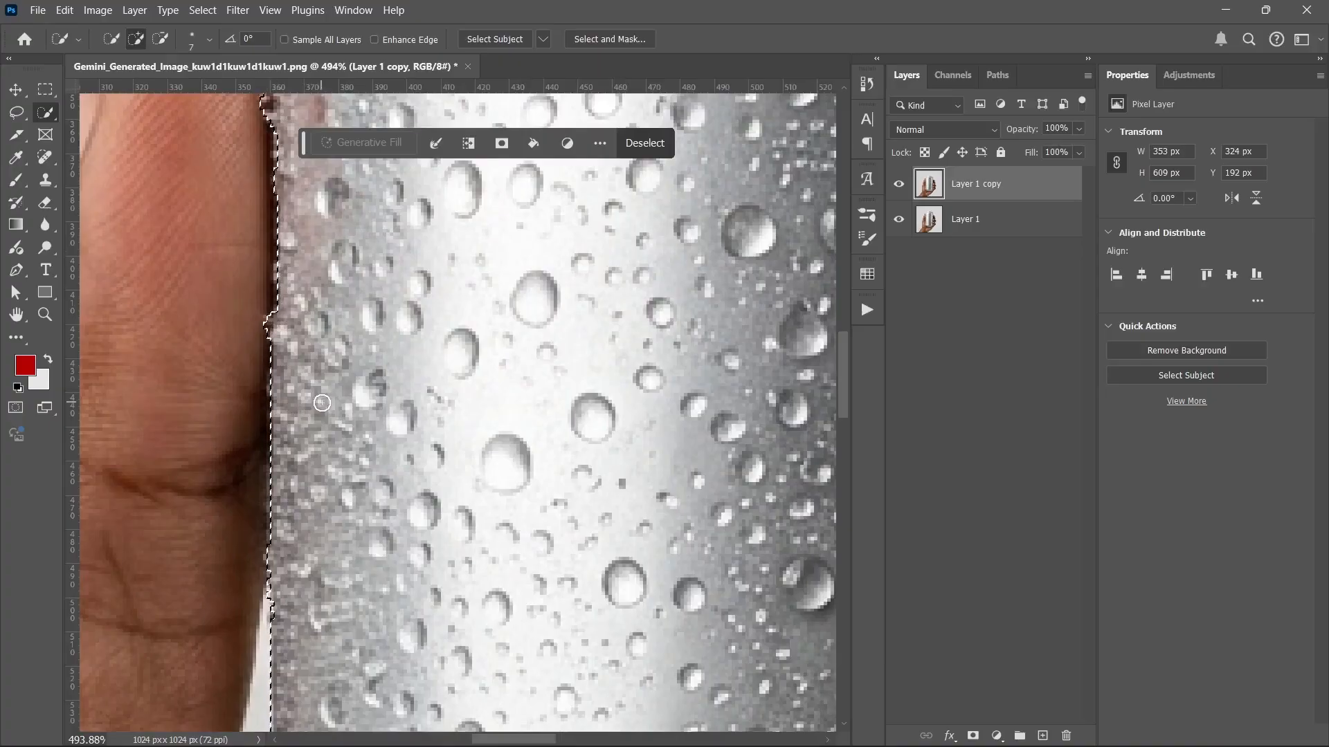
Step: Remove the selection bulge over the thumb so the edge hugs the palm
scroll(313, 389, down, 5)
scroll(288, 415, up, 6)
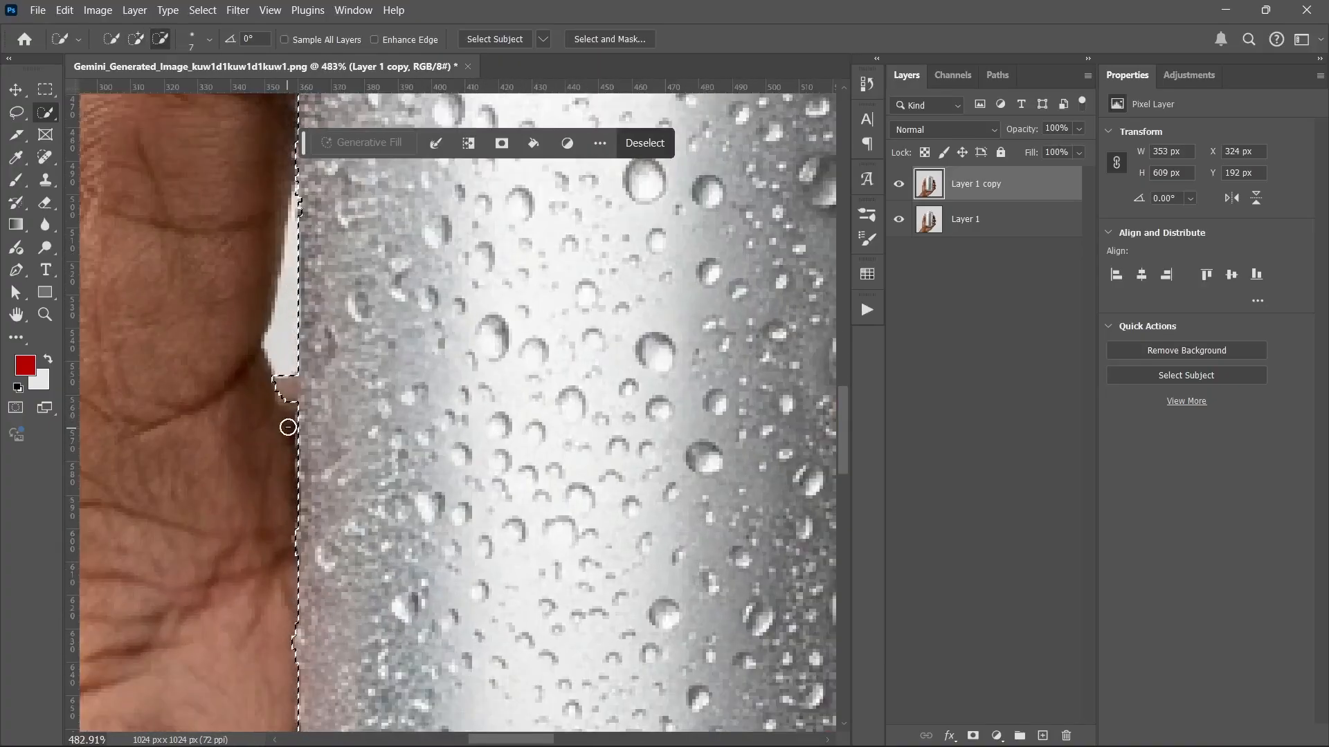
click(282, 372)
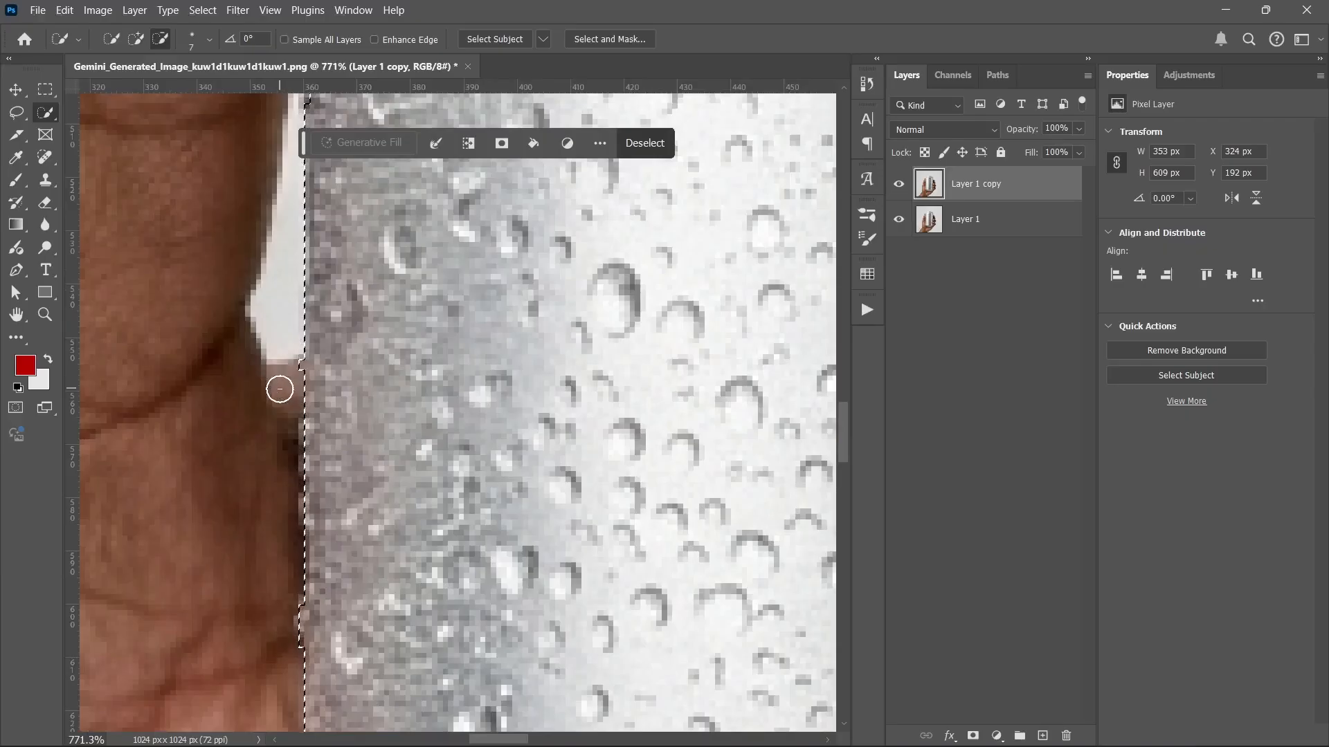
scroll(288, 364, down, 3)
scroll(335, 422, up, 3)
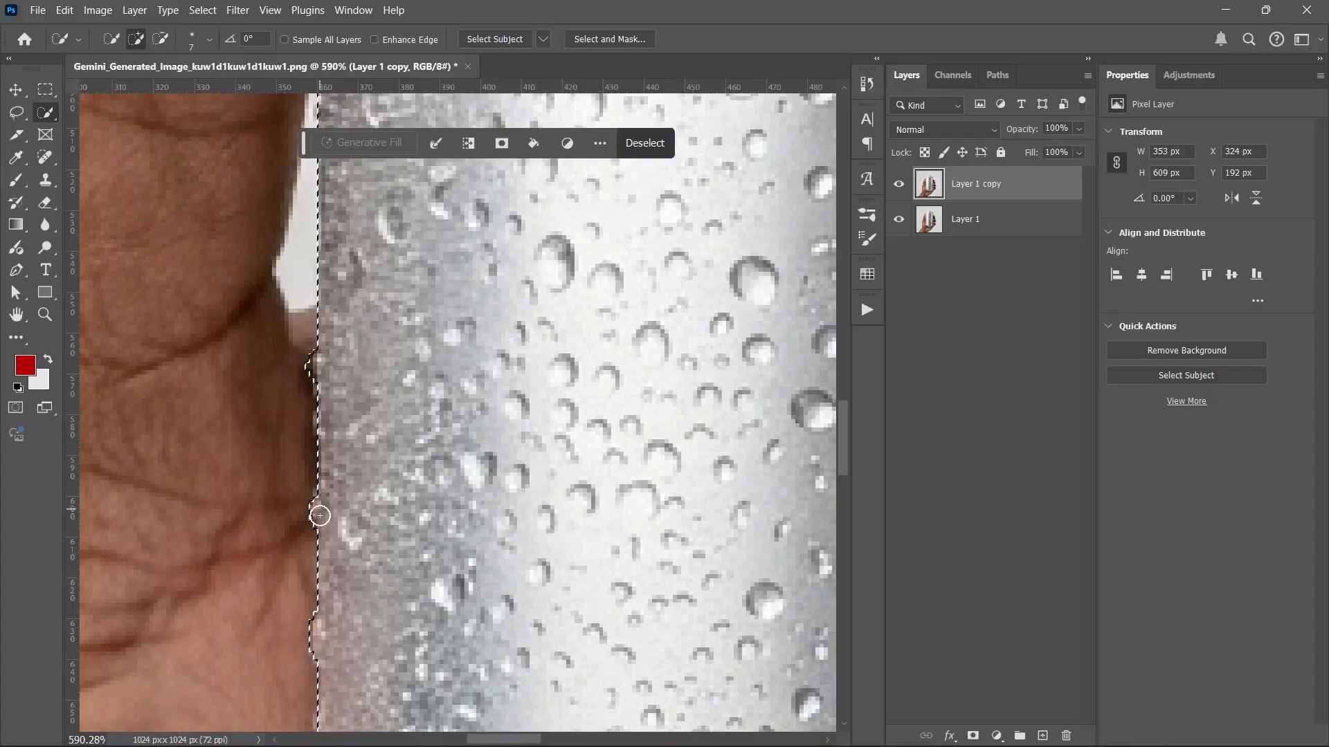
scroll(305, 524, down, 6)
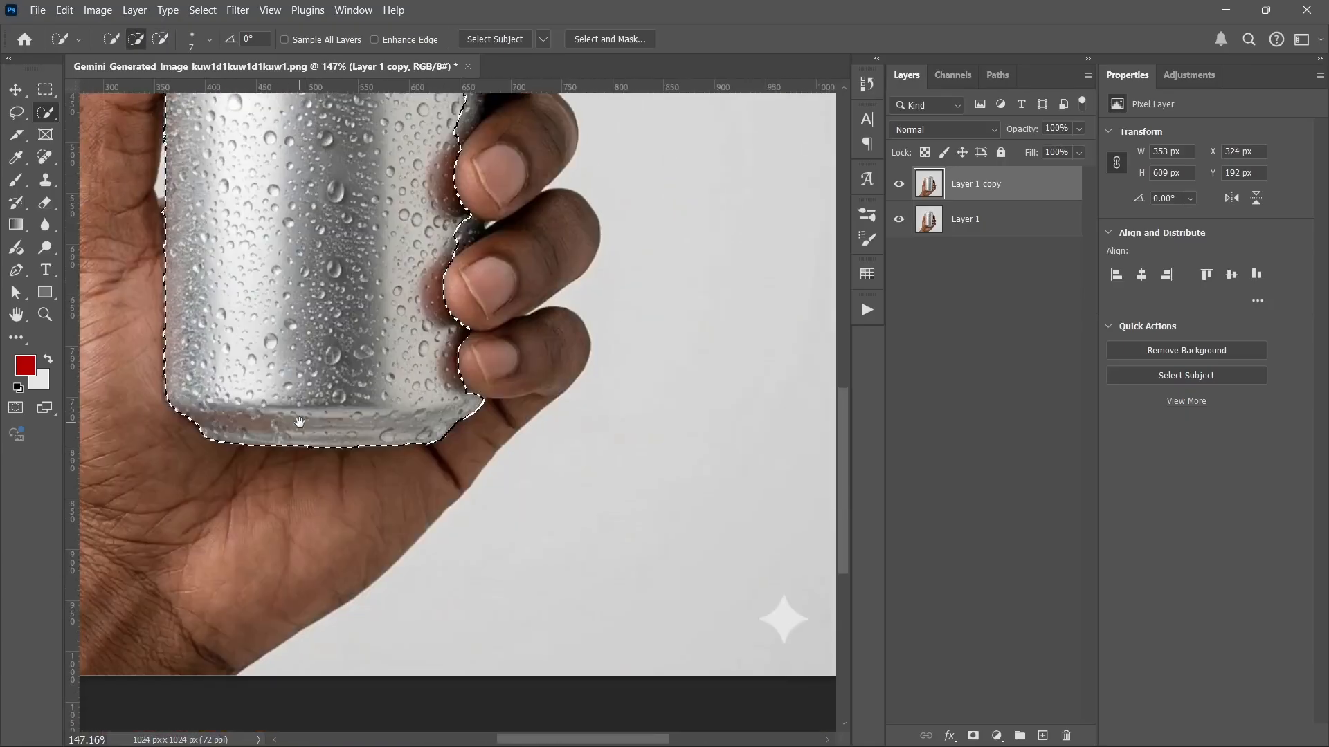
scroll(300, 422, up, 2)
drag(419, 378, 368, 525)
scroll(430, 376, up, 3)
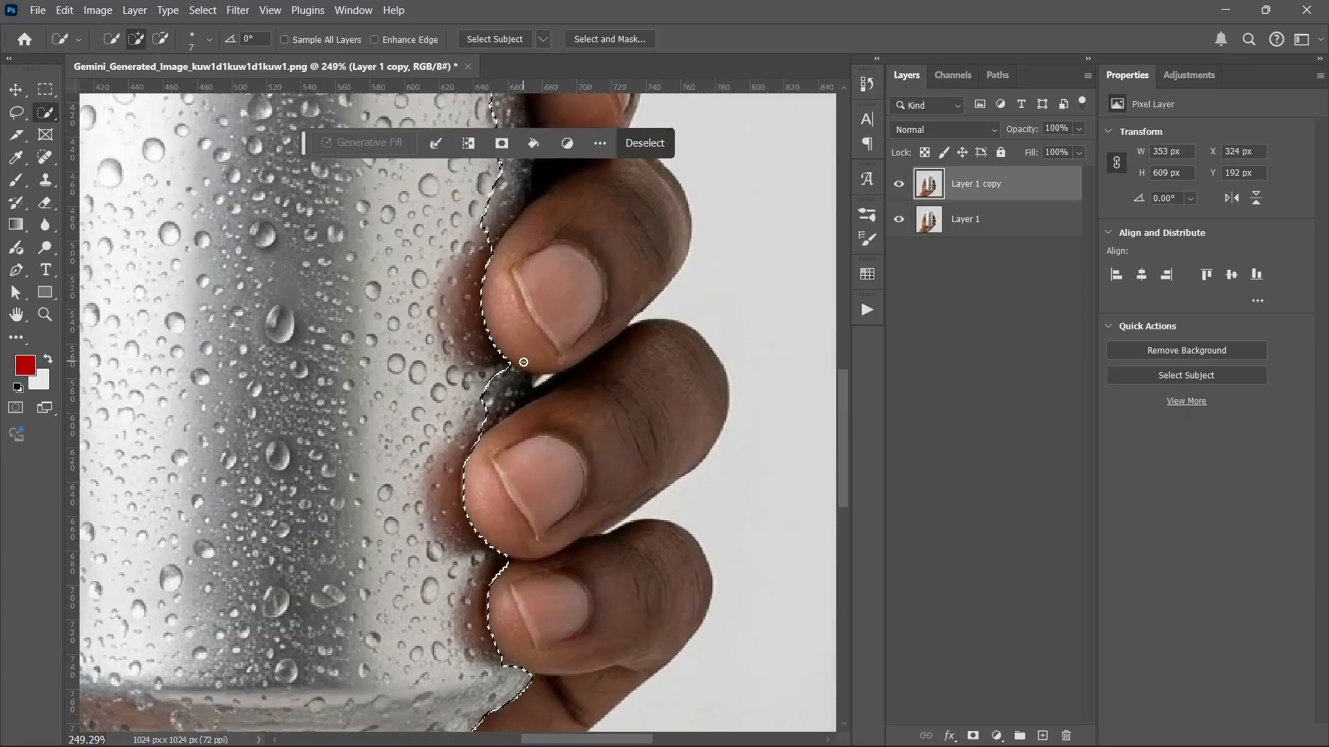
Step: With a 17 px brush, extend the selection into the fingertip gap and drop the white background sliver
scroll(523, 362, up, 3)
drag(436, 371, 459, 360)
drag(466, 409, 458, 434)
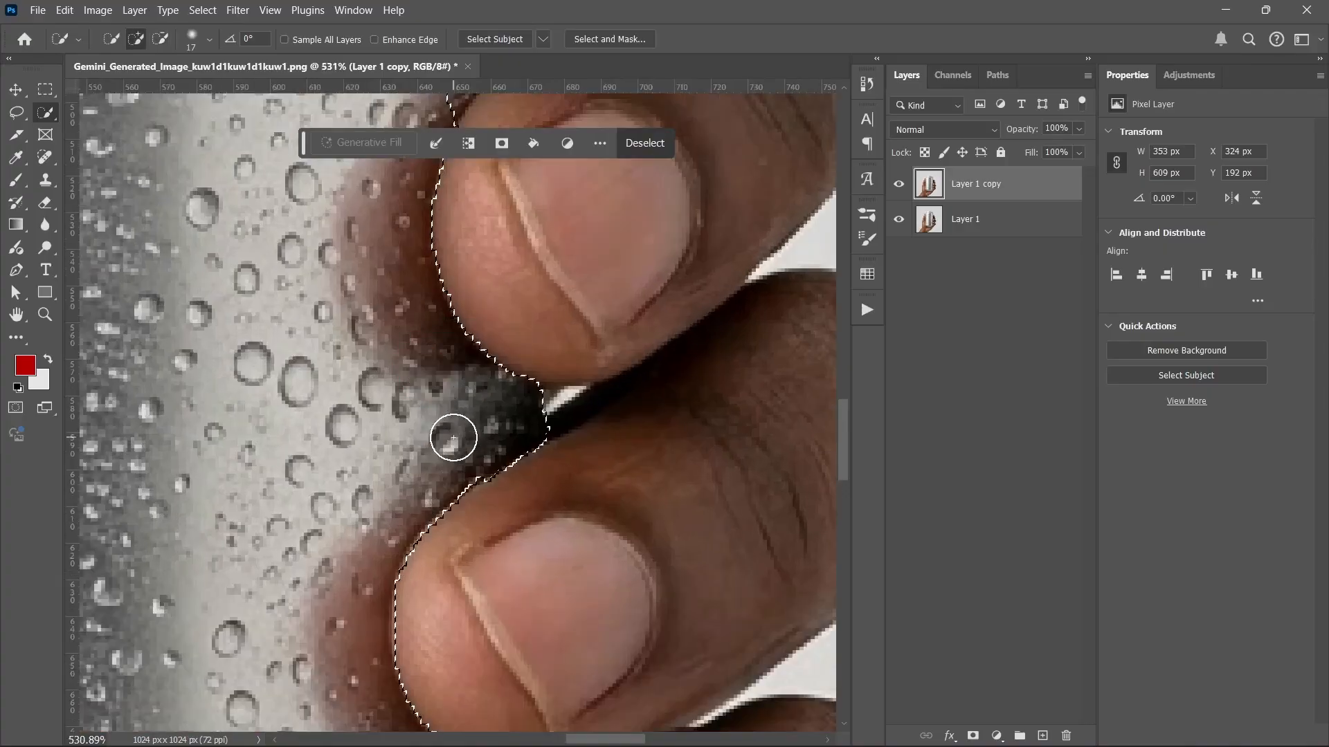
alt+click(555, 430)
mouse_move(555, 431)
mouse_down()
mouse_move(547, 415)
mouse_move(534, 424)
mouse_move(550, 443)
mouse_up()
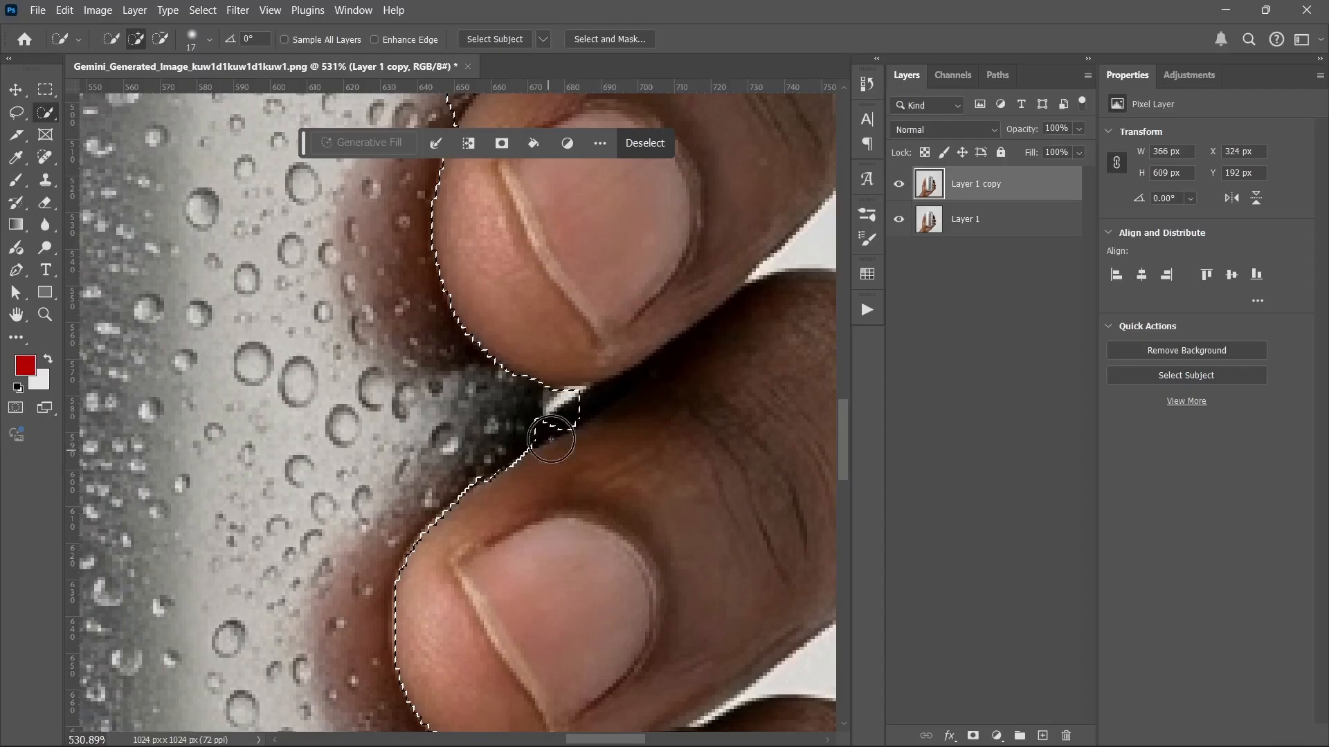
alt+click(566, 405)
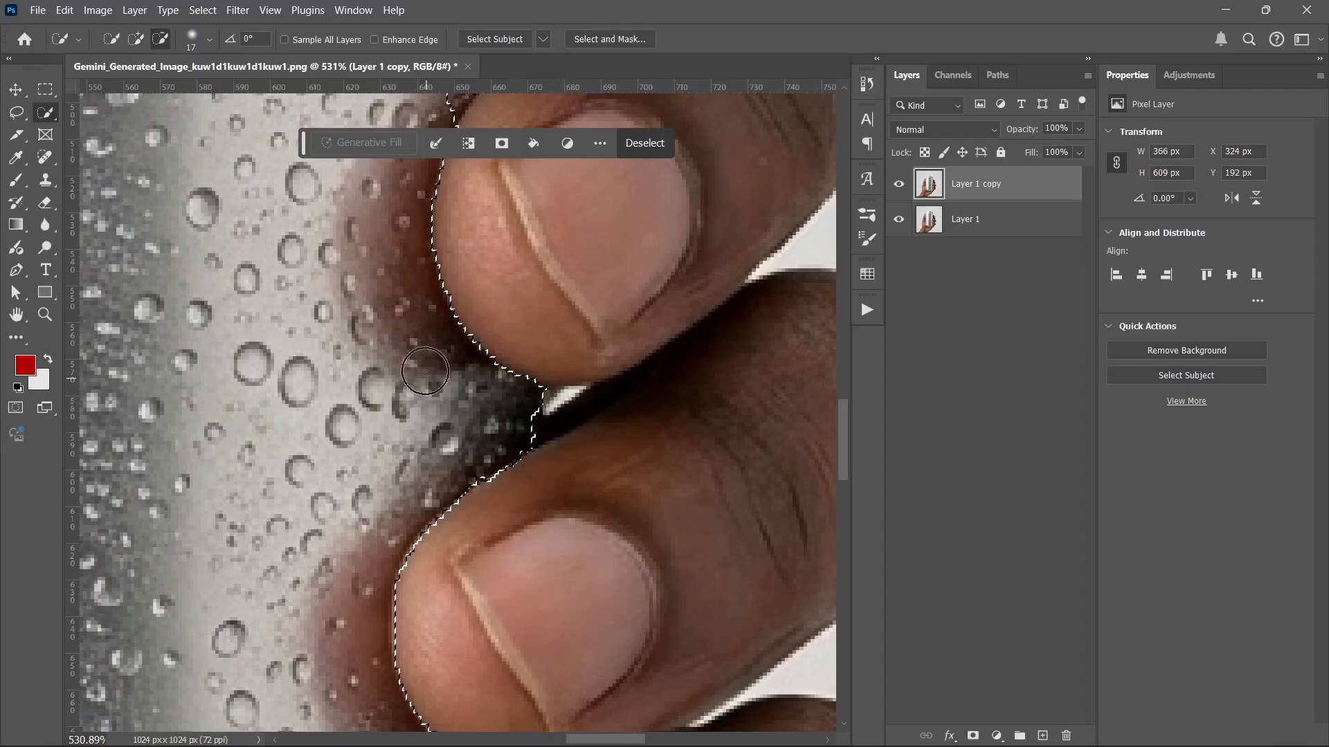
scroll(425, 375, down, 5)
Step: Trim the fingers out of the can selection along its upper and right edges
mouse_move(435, 371)
mouse_down()
mouse_move(454, 225)
mouse_move(479, 323)
mouse_up()
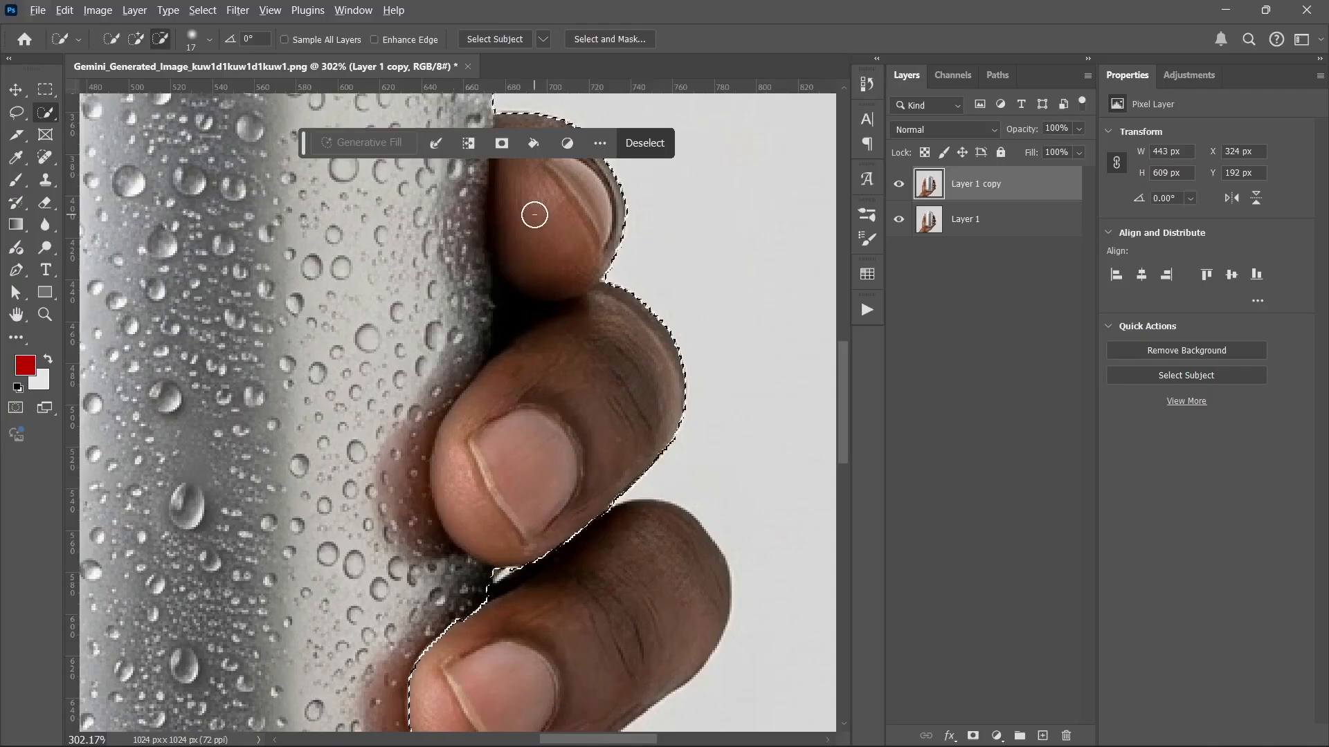
drag(549, 284, 573, 374)
drag(606, 266, 654, 333)
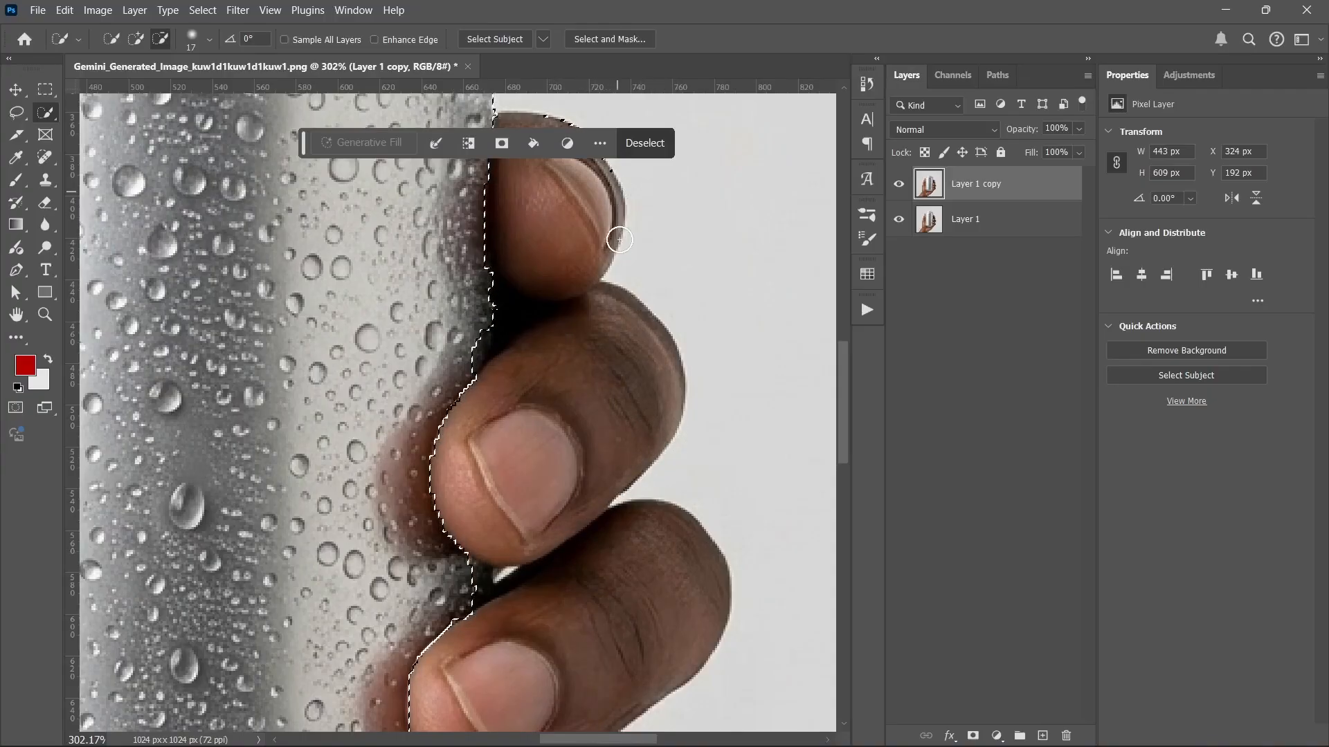
scroll(621, 236, up, 3)
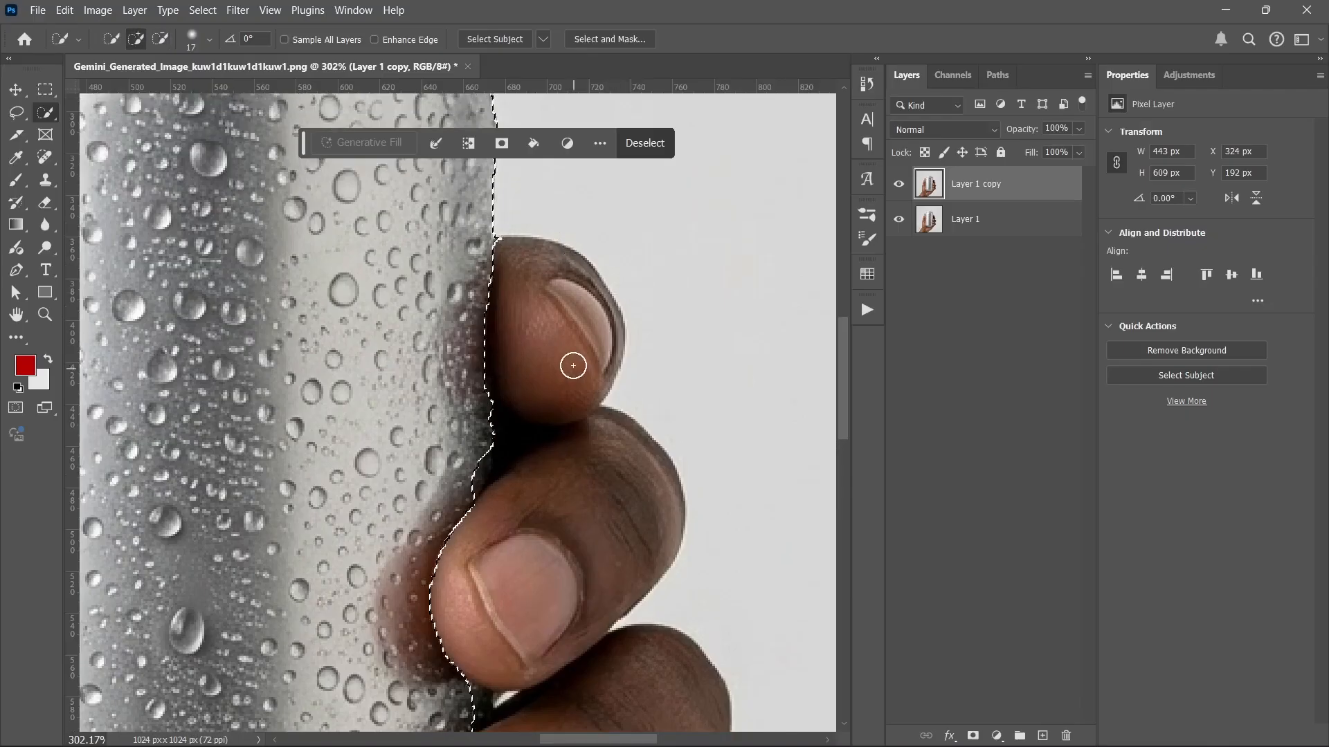
scroll(573, 368, down, 3)
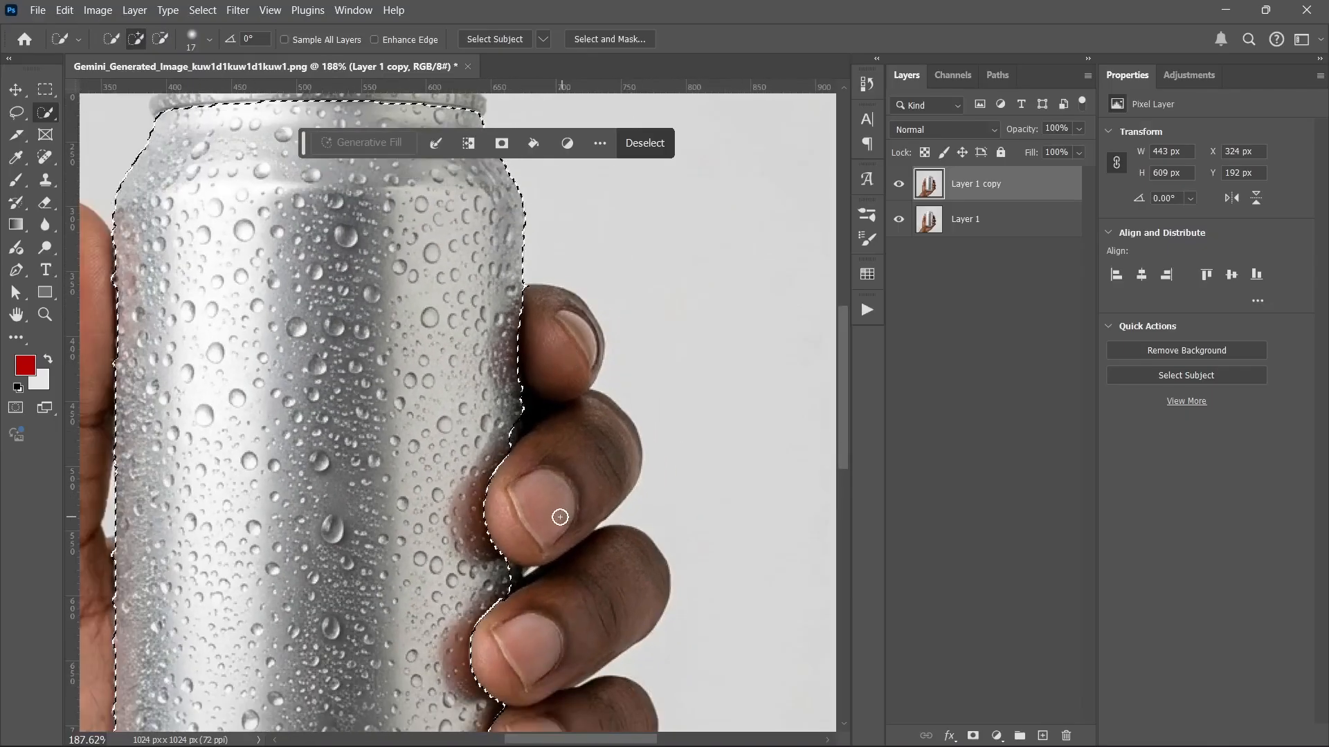
scroll(561, 517, down, 1)
scroll(519, 485, up, 3)
mouse_move(544, 494)
mouse_down()
mouse_move(584, 501)
mouse_move(569, 399)
mouse_up()
scroll(602, 303, up, 5)
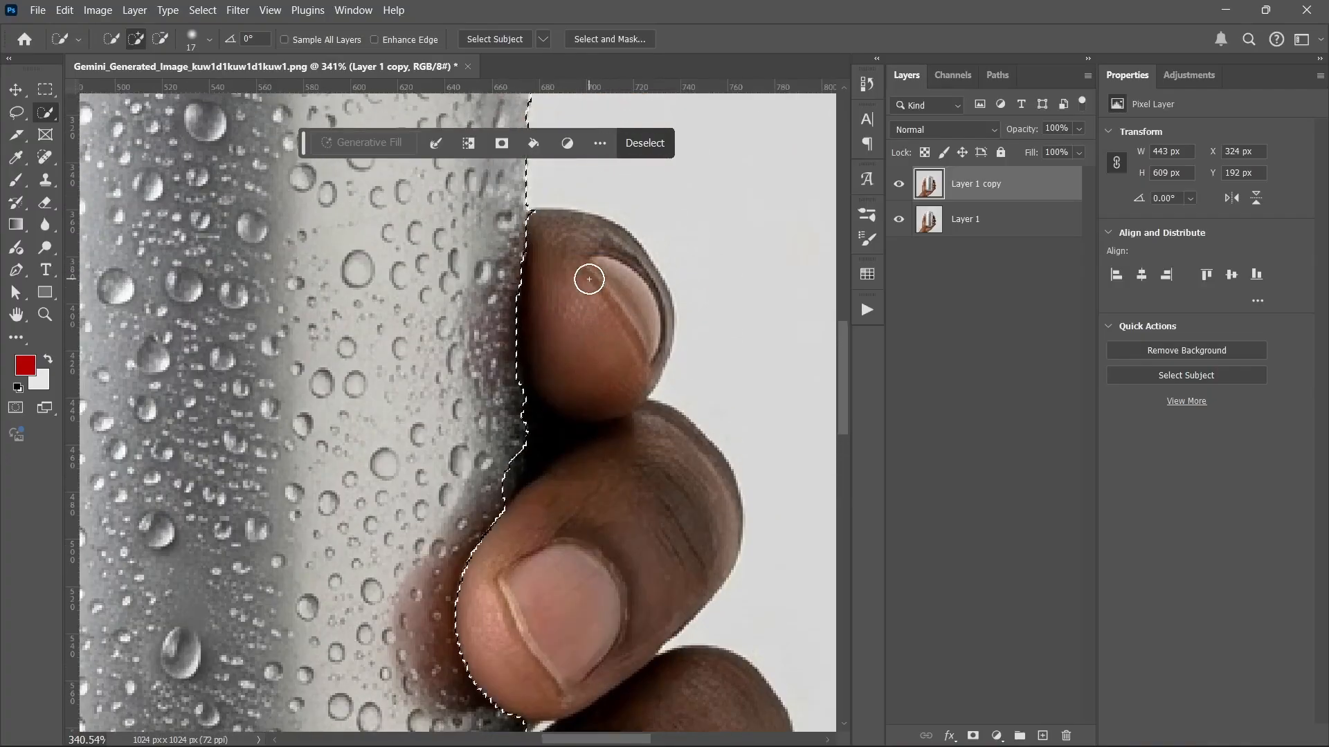
scroll(582, 278, down, 3)
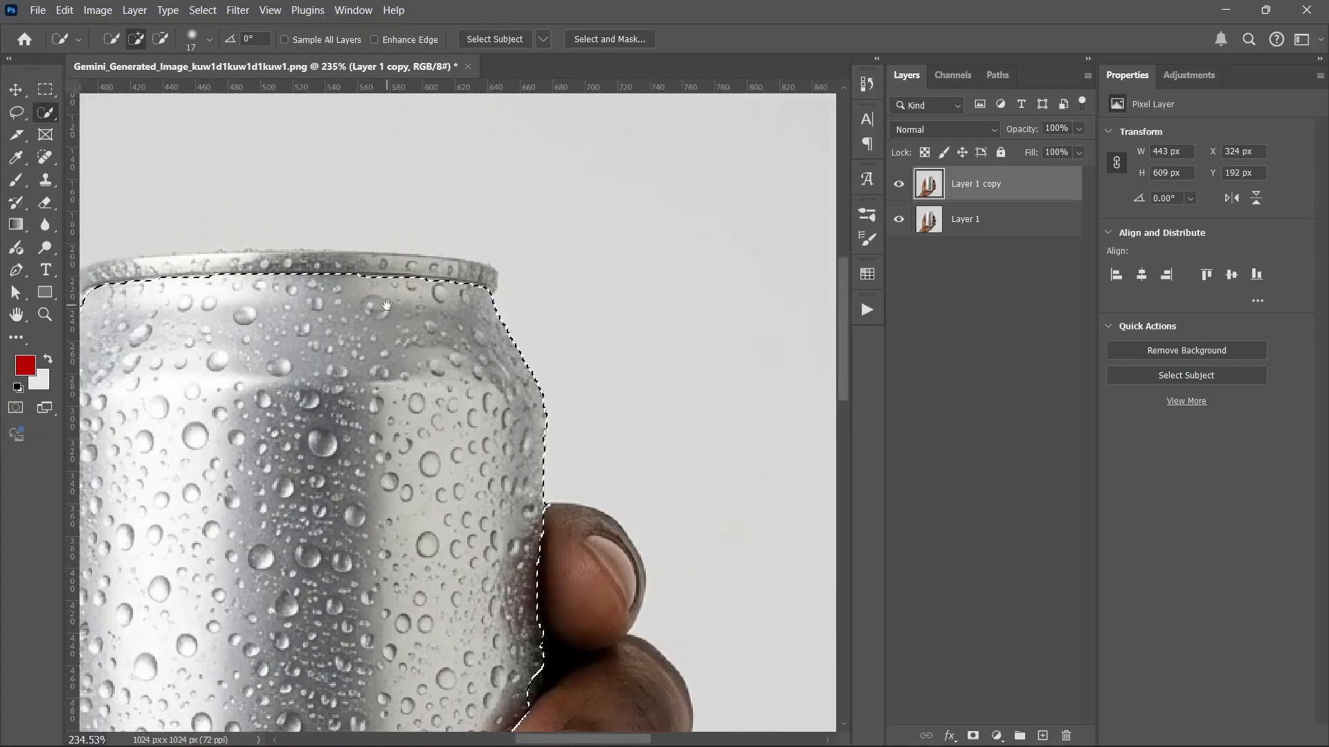
scroll(223, 297, up, 2)
scroll(223, 298, up, 4)
scroll(332, 297, down, 5)
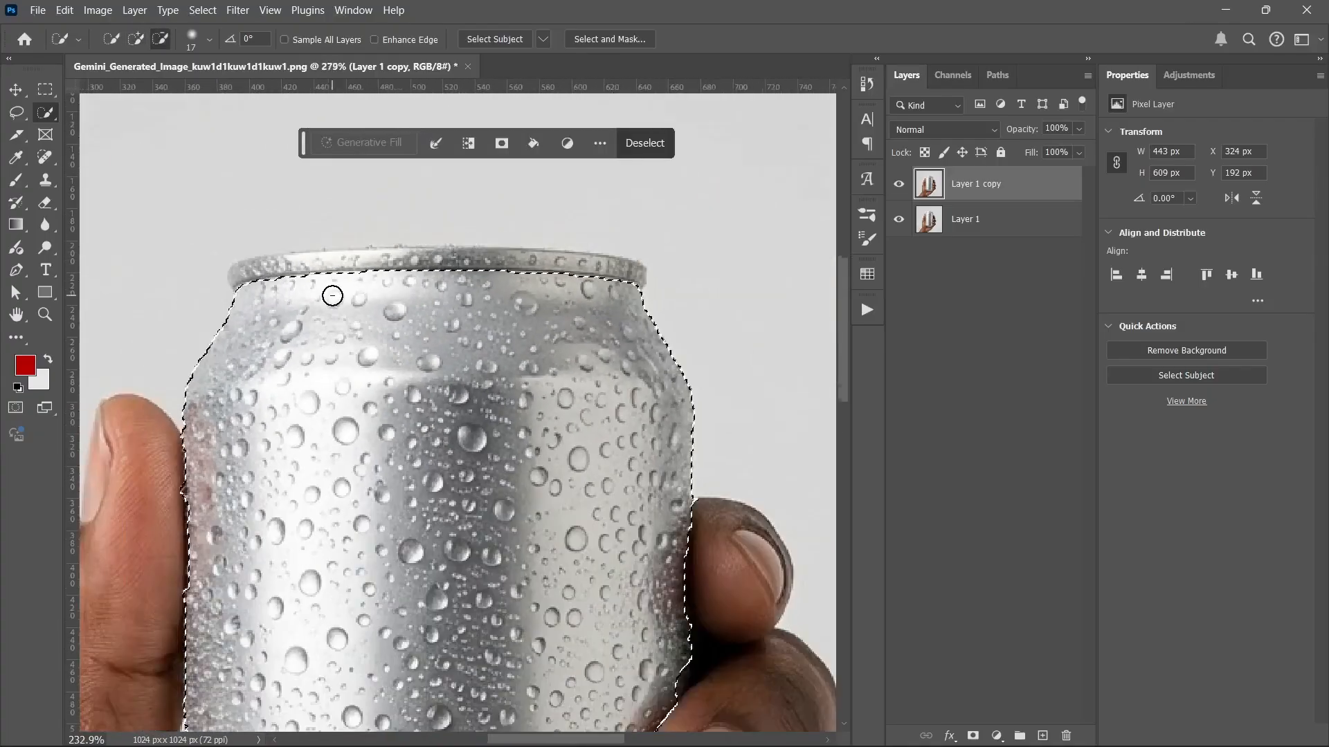
scroll(591, 303, down, 1)
scroll(508, 294, down, 4)
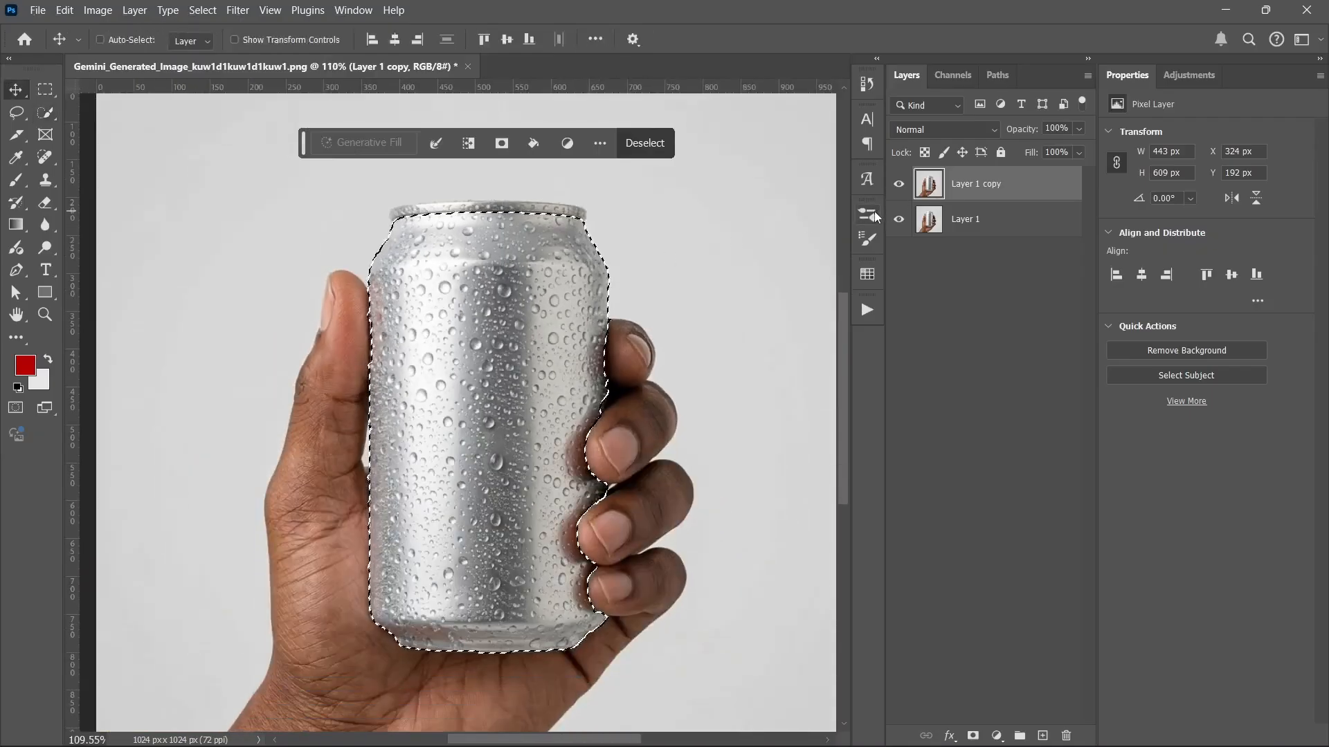
Step: Copy the selected can onto a new Layer 2
key(v)
key(ctrl+j)
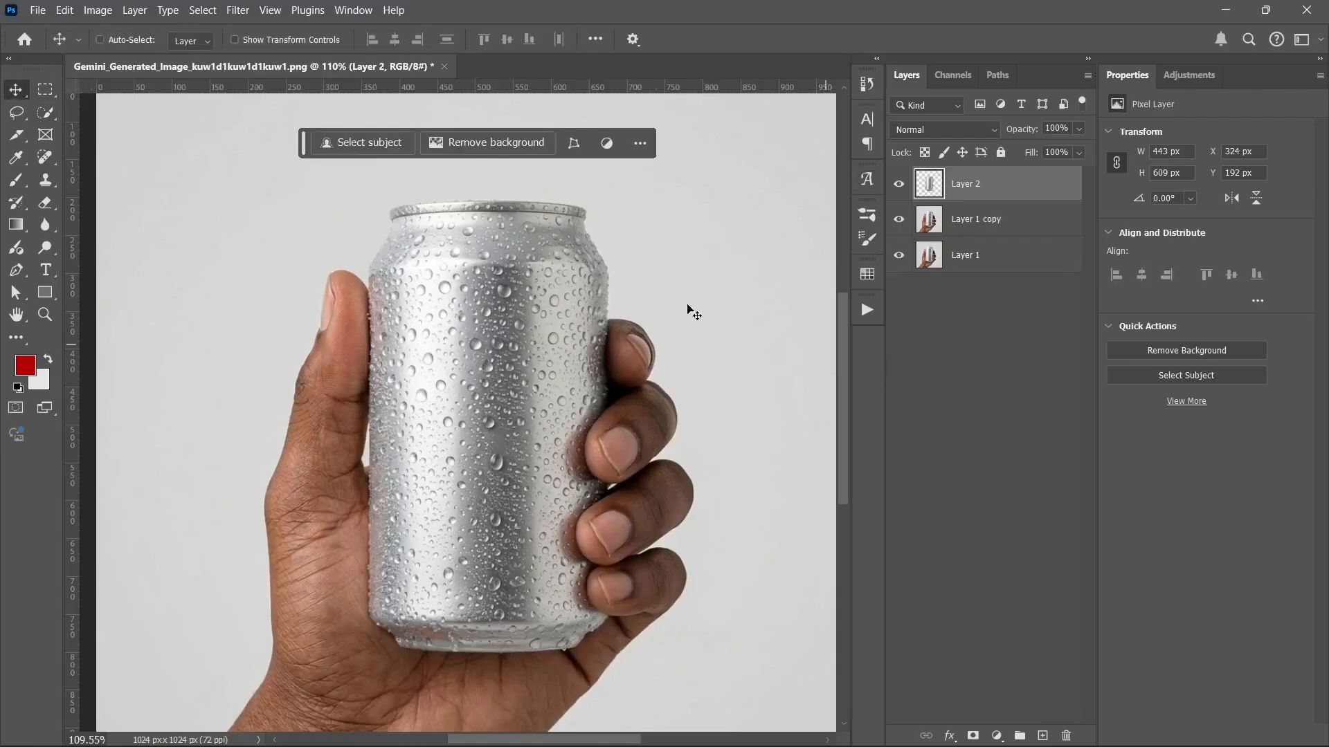
click(50, 295)
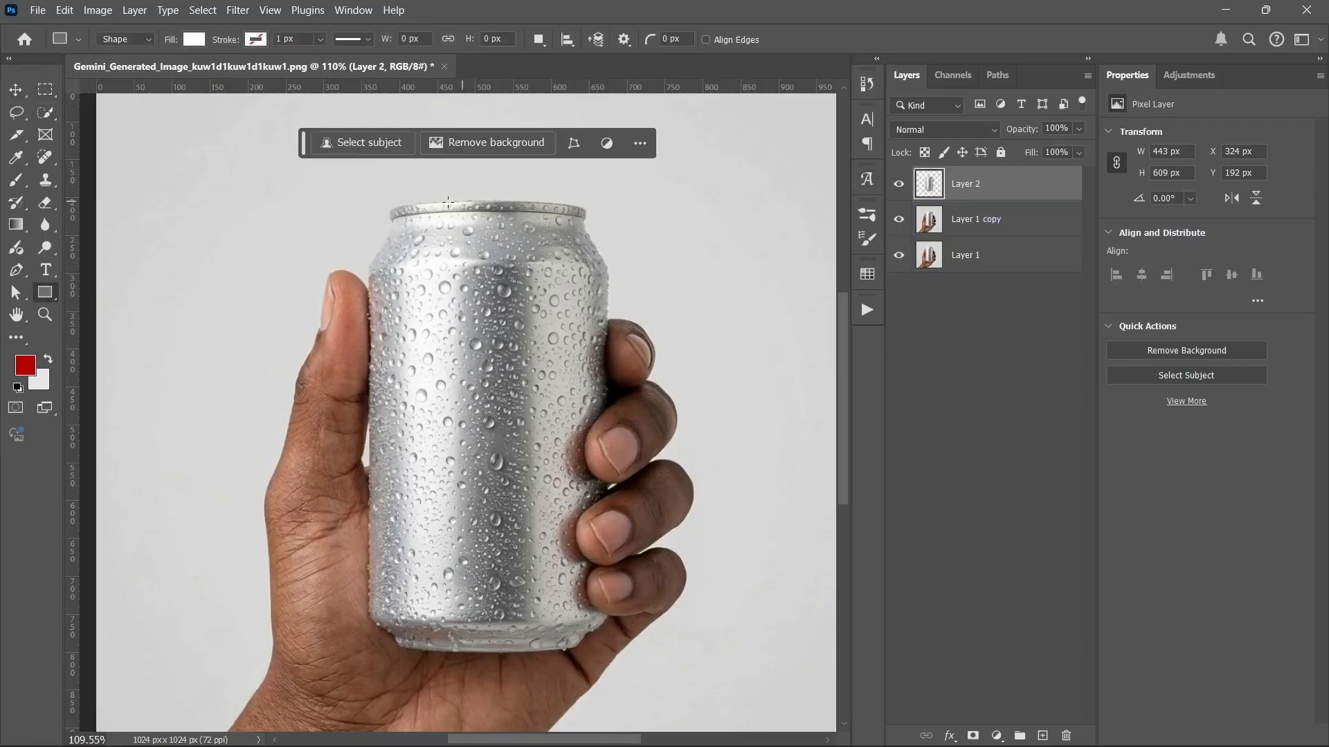
Step: Draw a white 315 × 579 px rectangle over the can, reaching its left and top edges
mouse_move(376, 219)
mouse_down()
mouse_move(428, 250)
mouse_move(561, 564)
mouse_move(579, 651)
mouse_move(607, 647)
mouse_up()
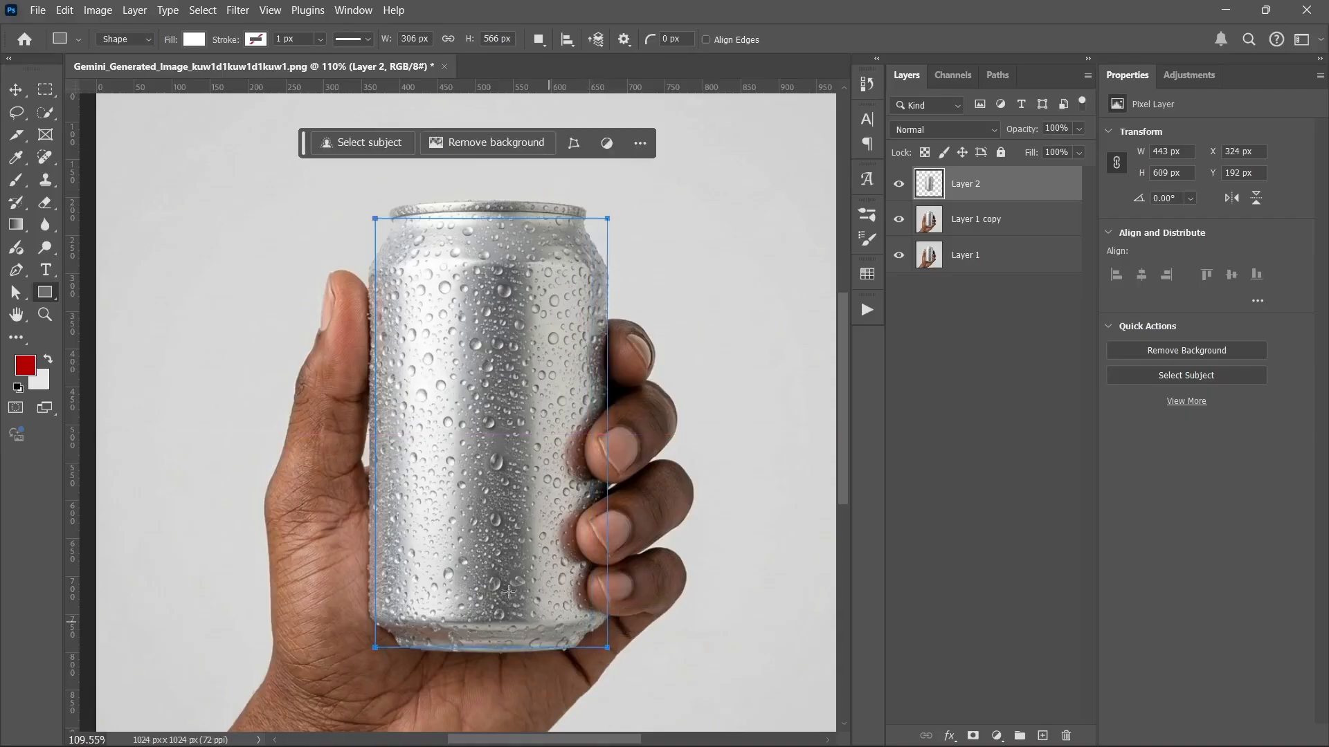
drag(374, 431, 367, 432)
drag(485, 217, 485, 207)
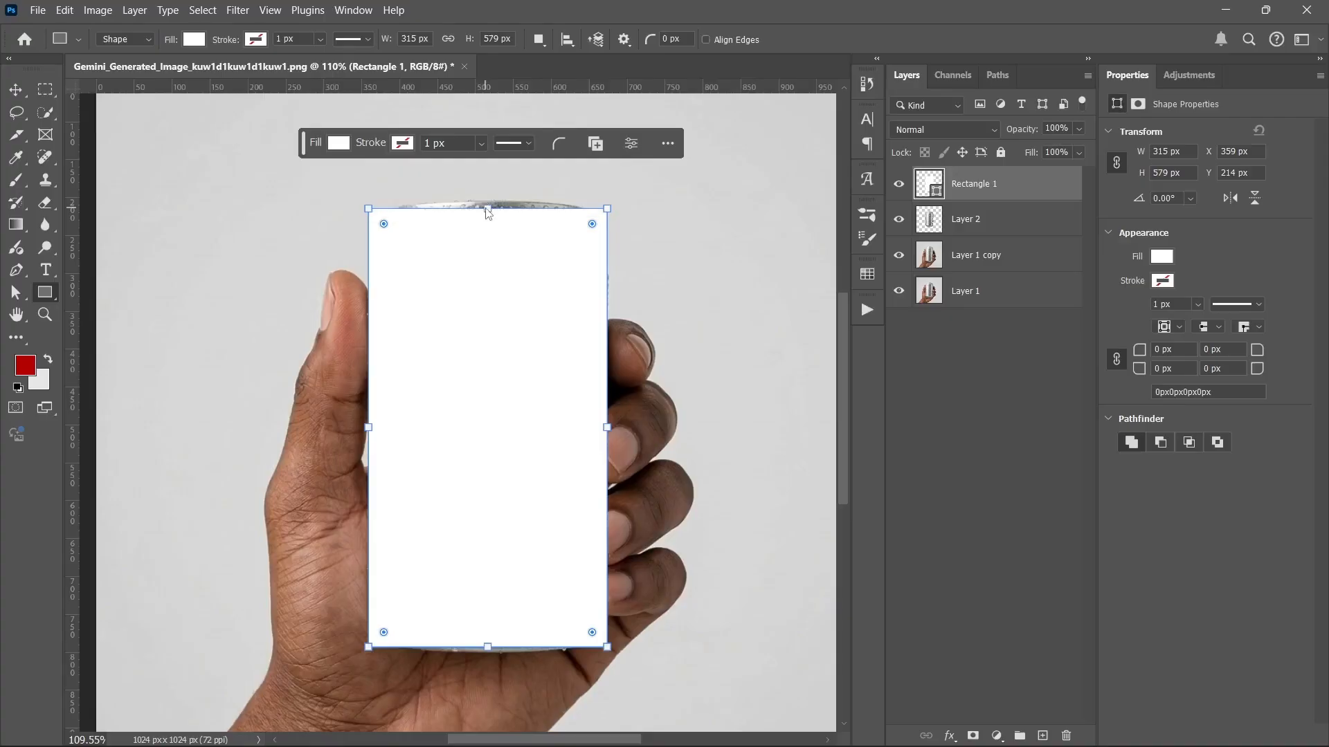
Step: Convert Rectangle 1 to a smart object and clip it to Layer 2
right_click(1031, 195)
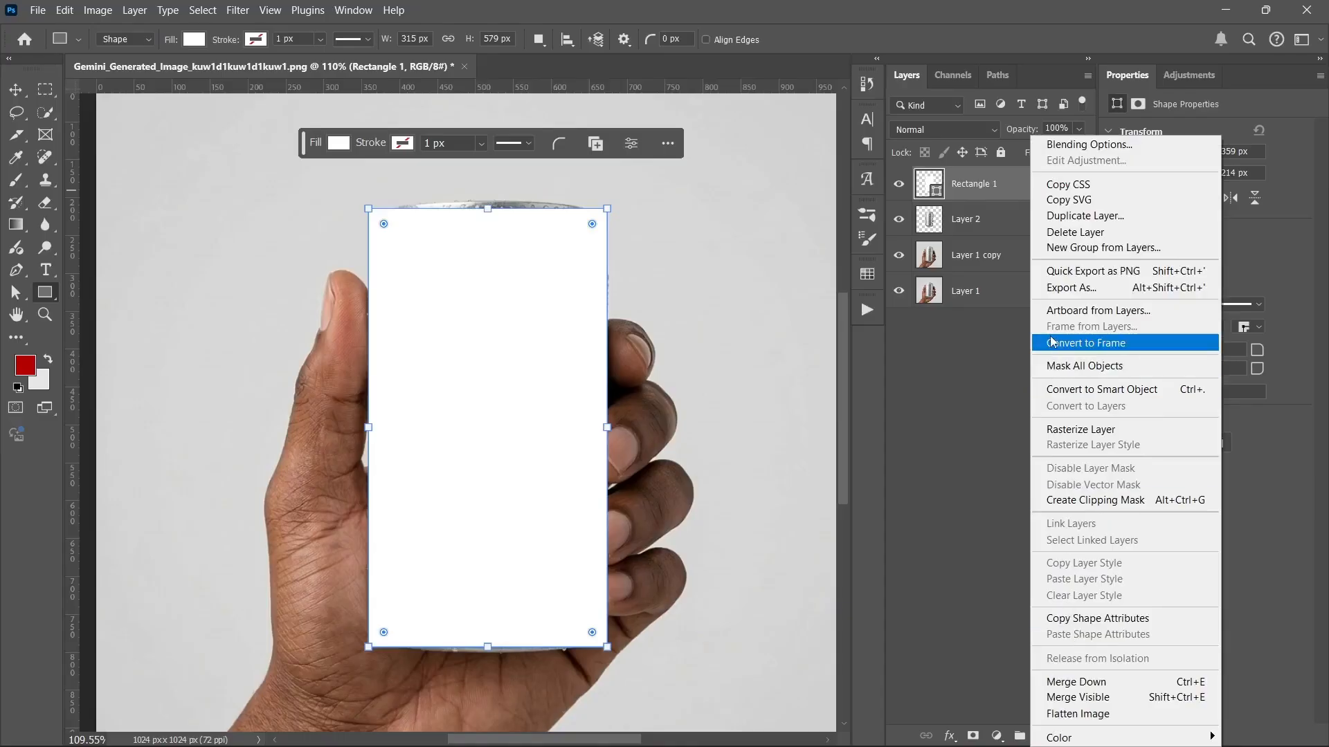
click(1062, 389)
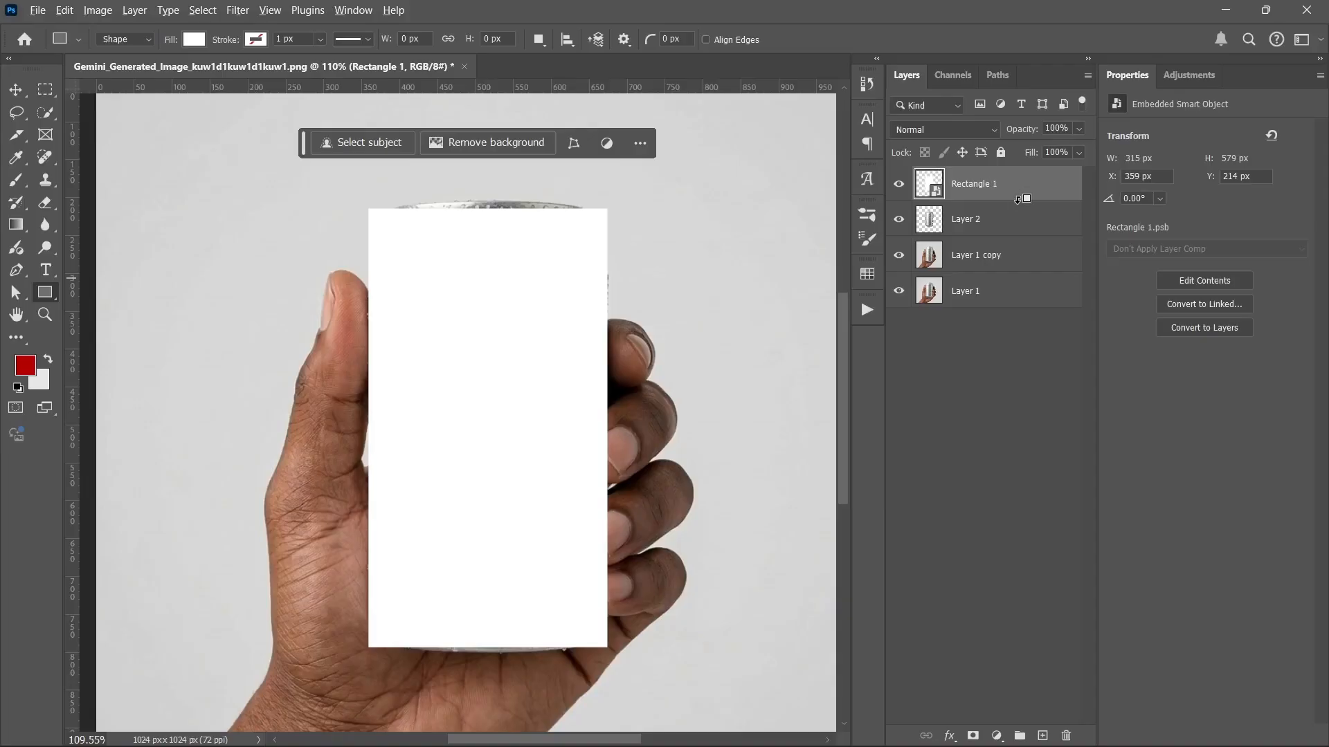
alt+click(1015, 202)
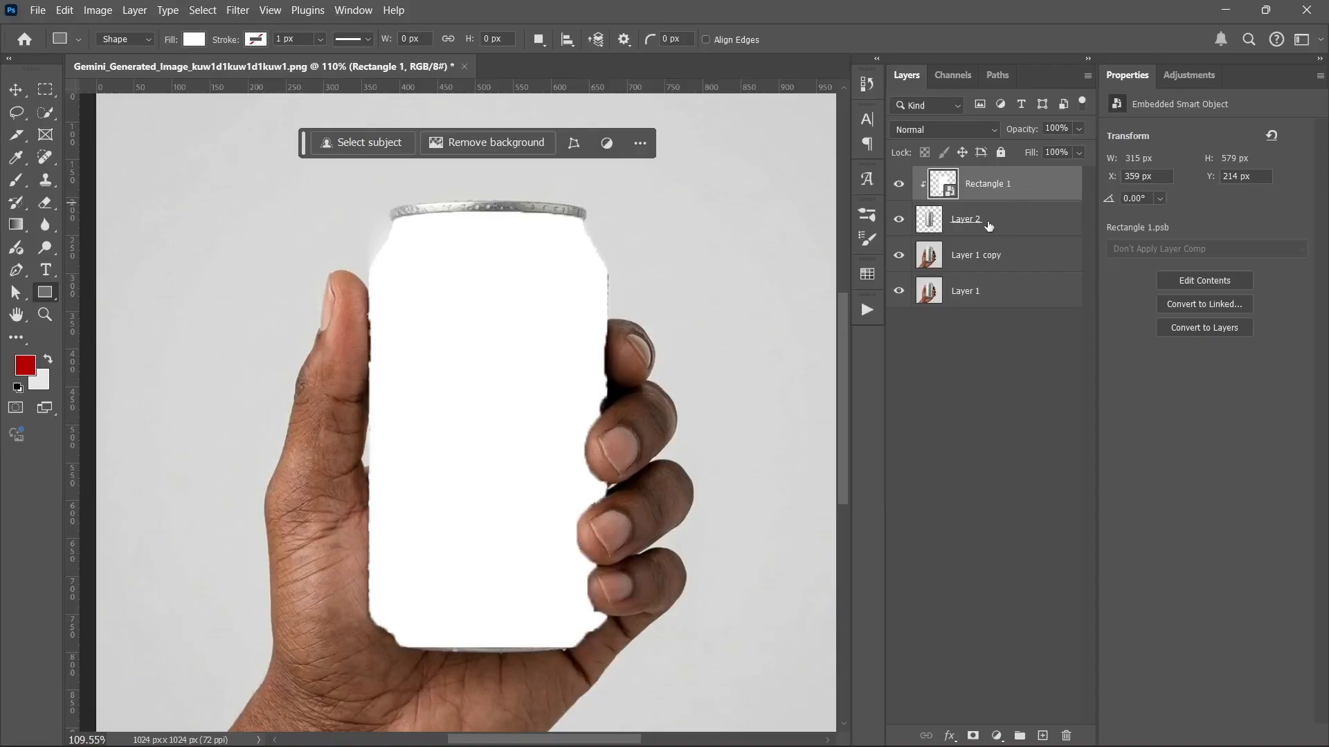
Step: In Rectangle 1.psb, add a light grey ellipse as a curved band across the rectangle's bottom
double_click(942, 184)
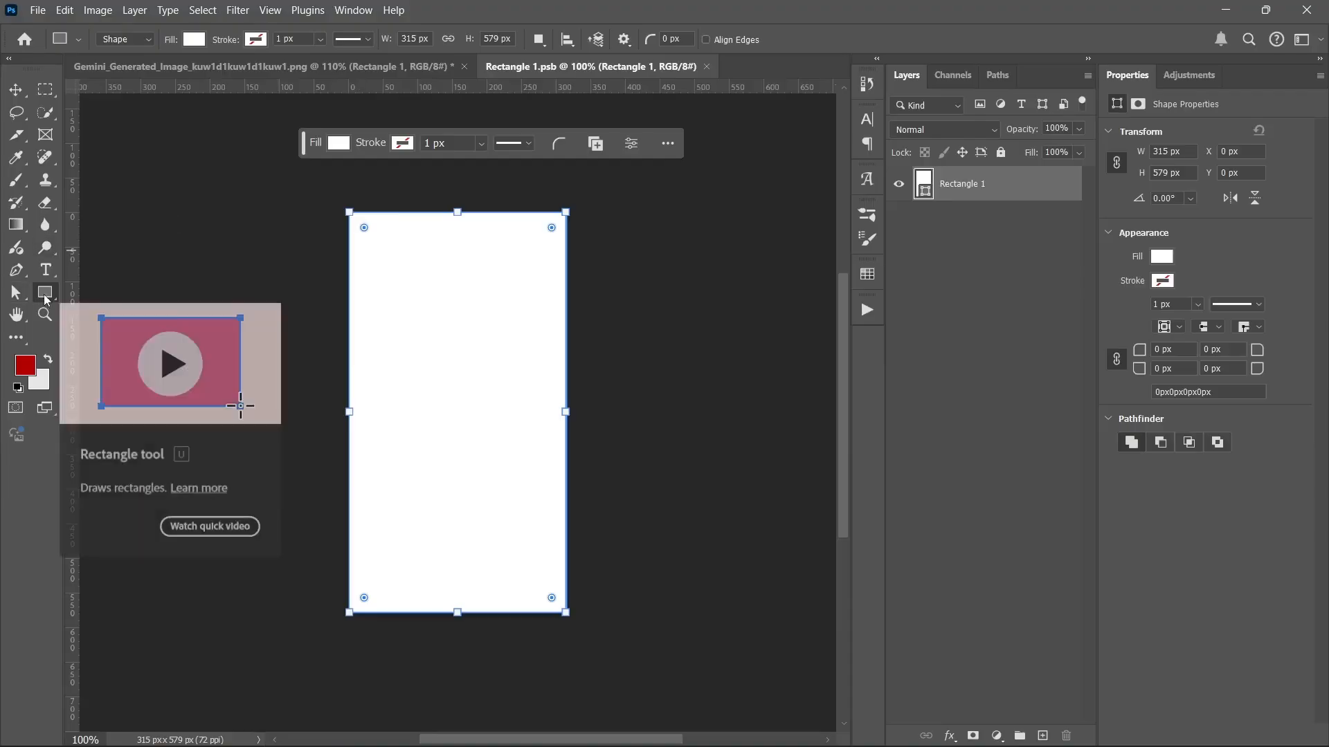
right_click(43, 296)
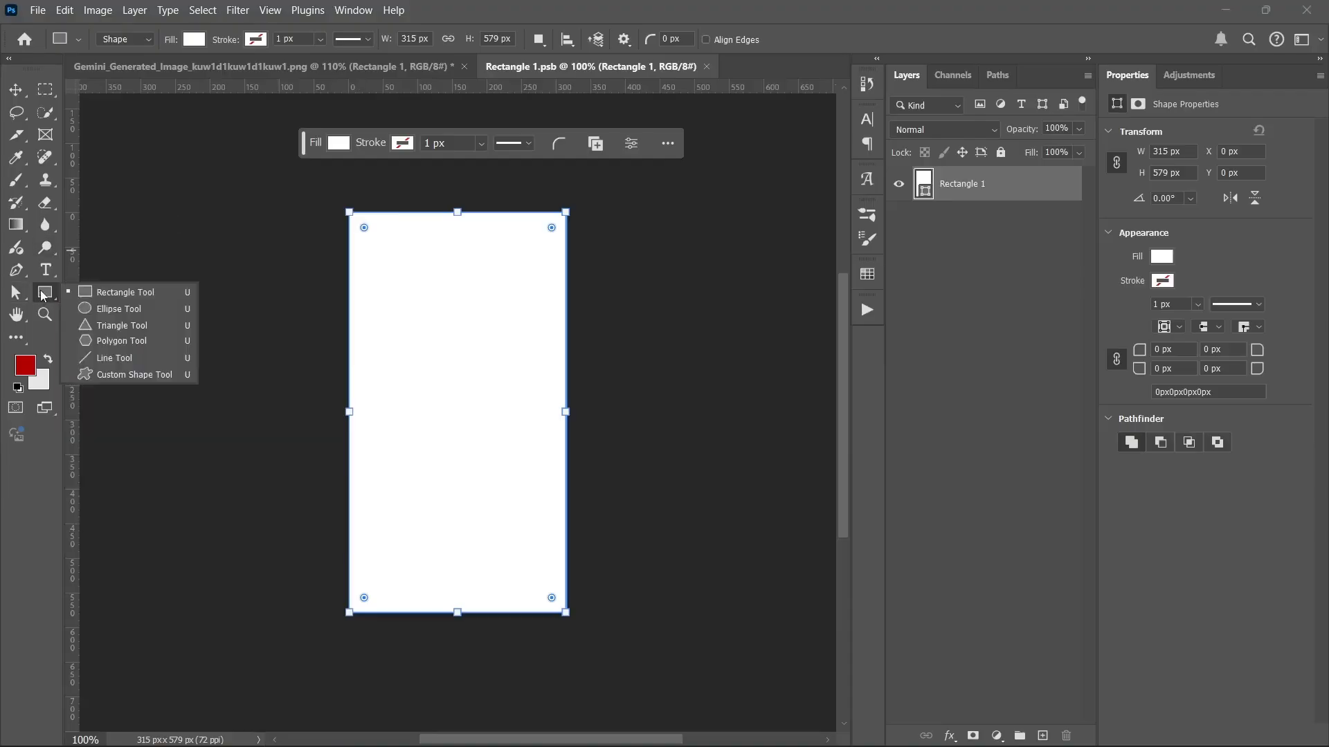
click(90, 292)
key(shift+u)
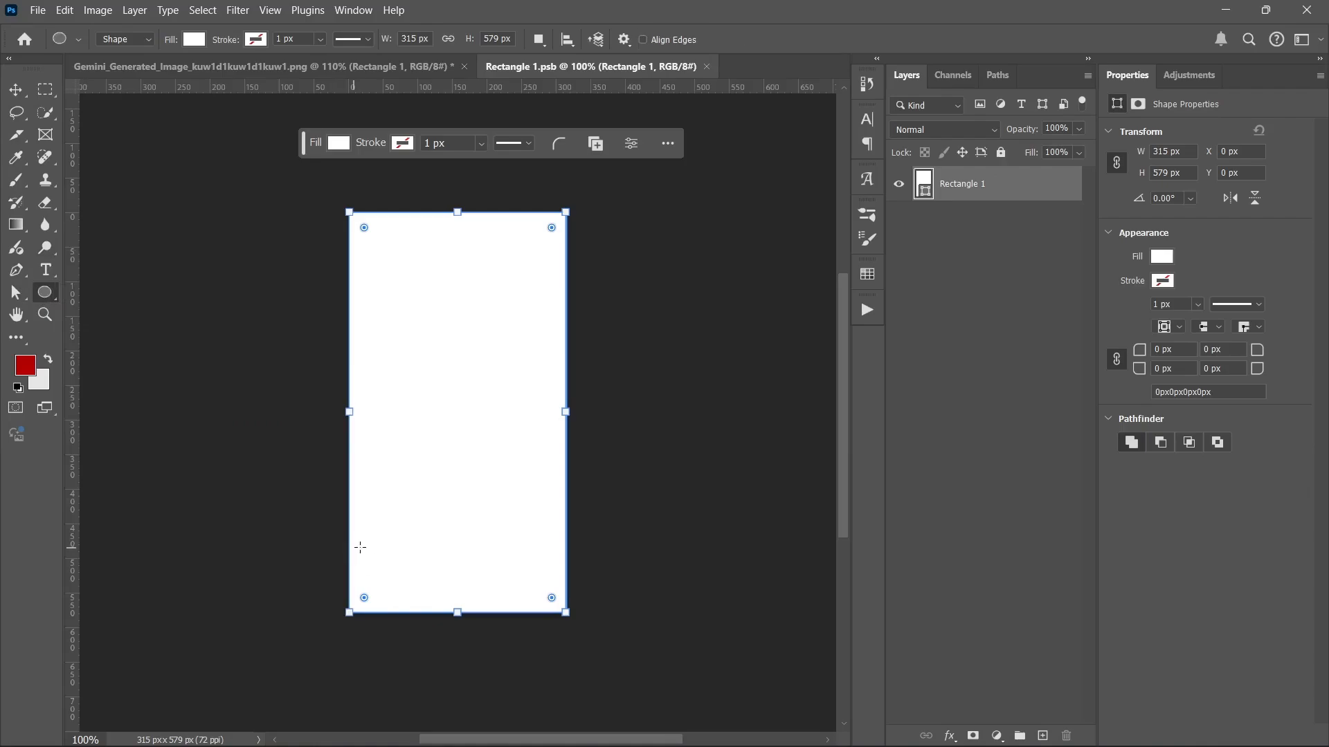
drag(352, 546, 547, 669)
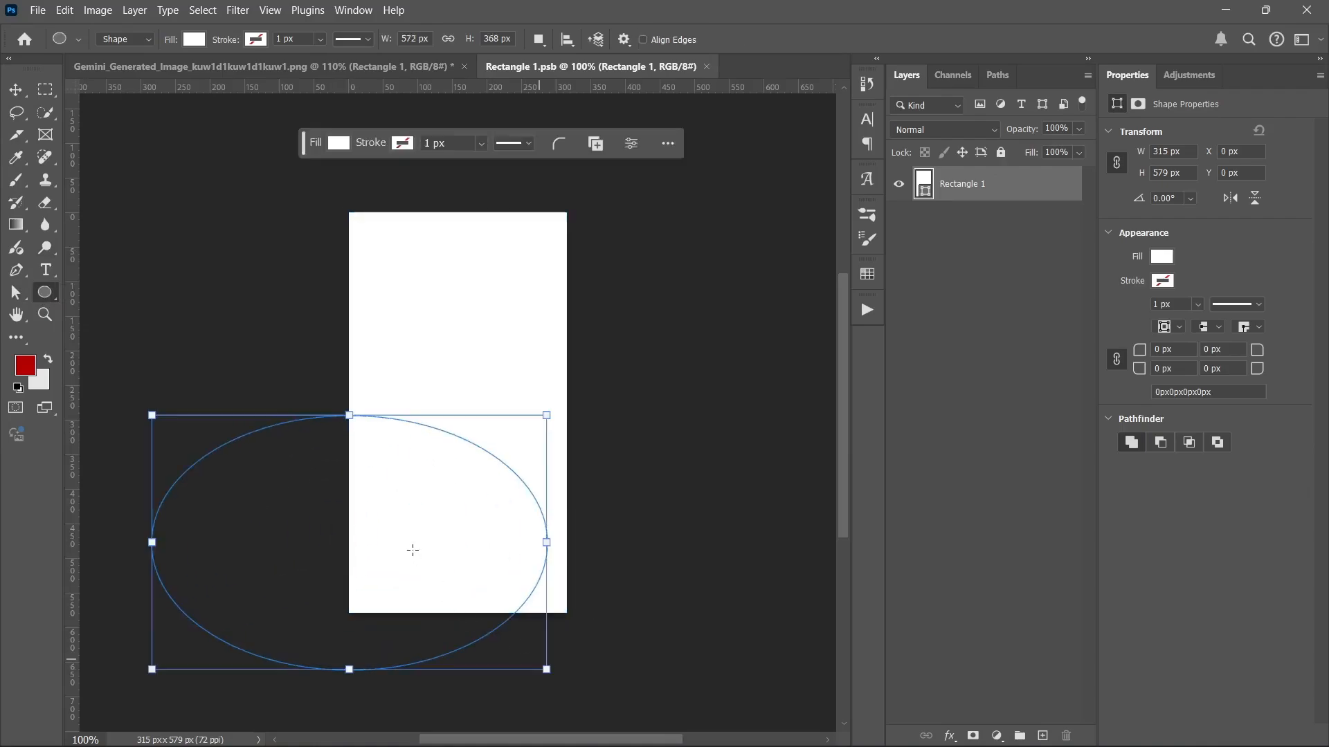
click(15, 90)
drag(404, 507, 528, 546)
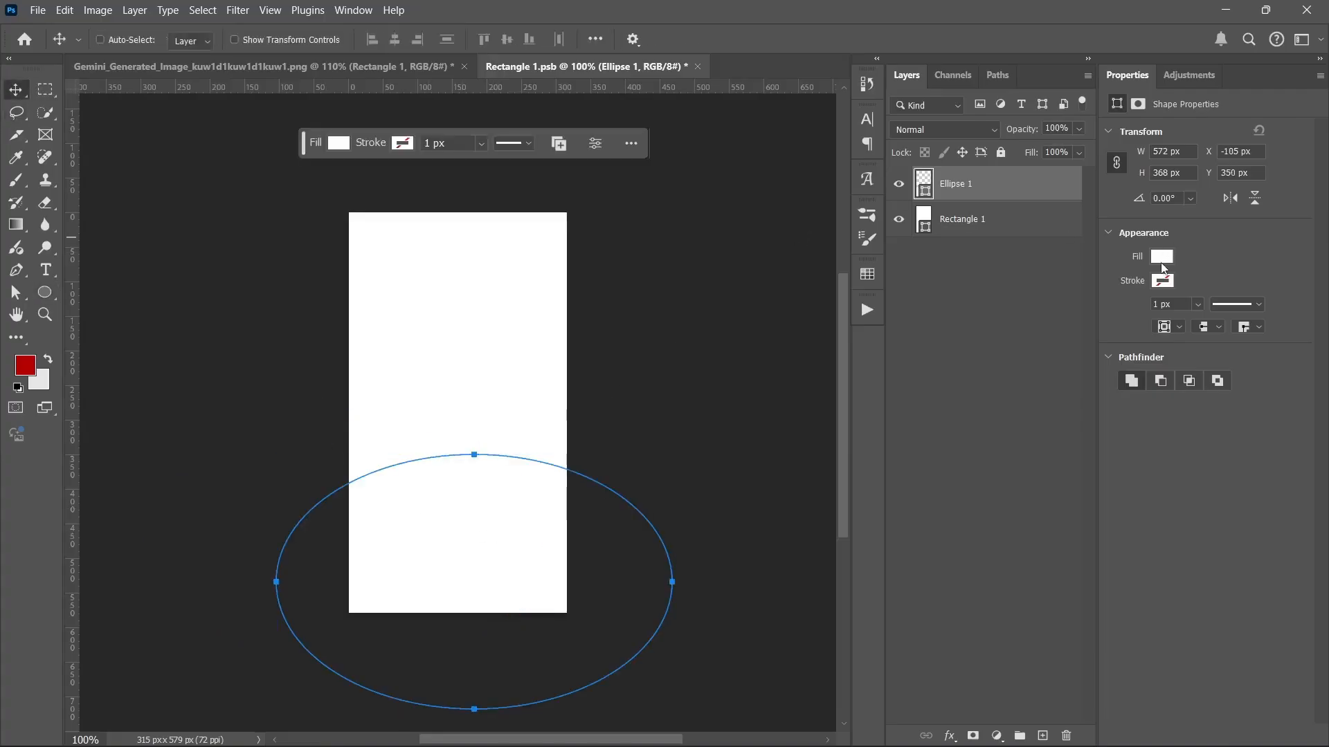
click(1161, 257)
click(1102, 350)
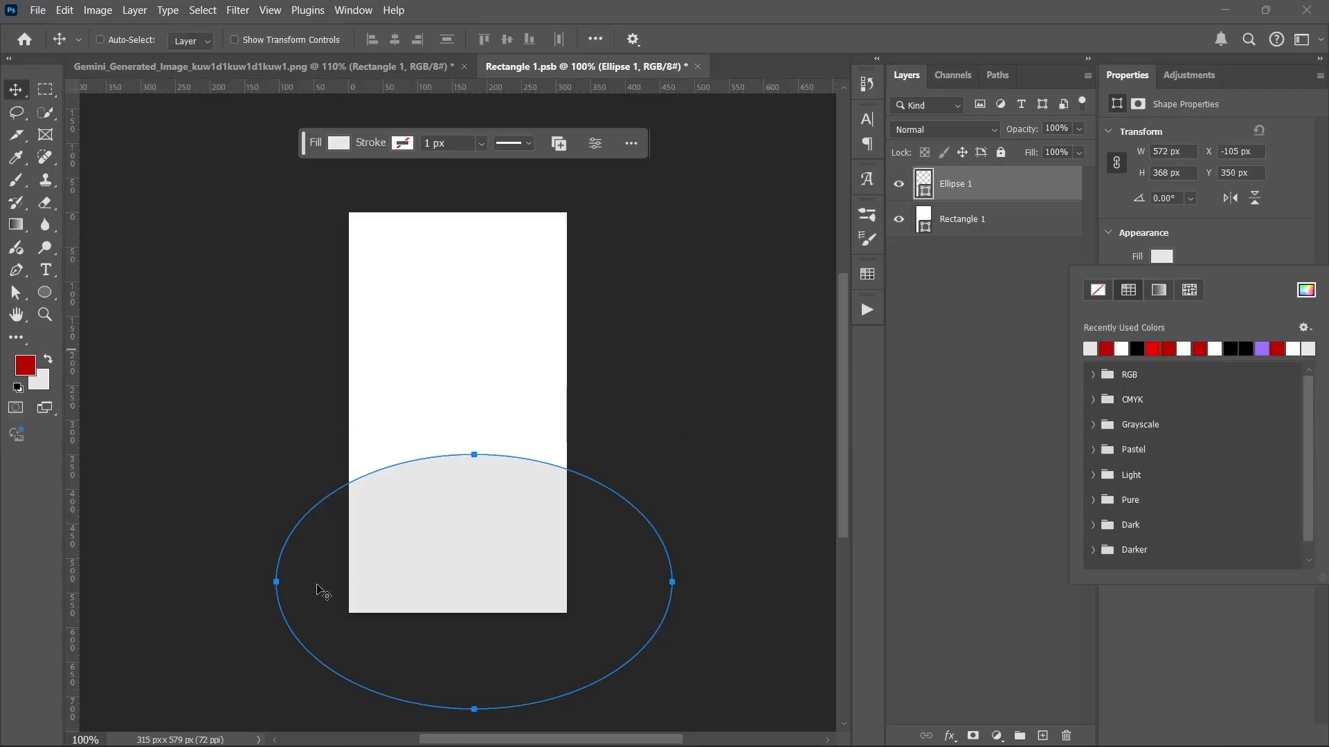
drag(413, 561, 424, 585)
Step: Fill the rectangle red (#b30000)
click(976, 230)
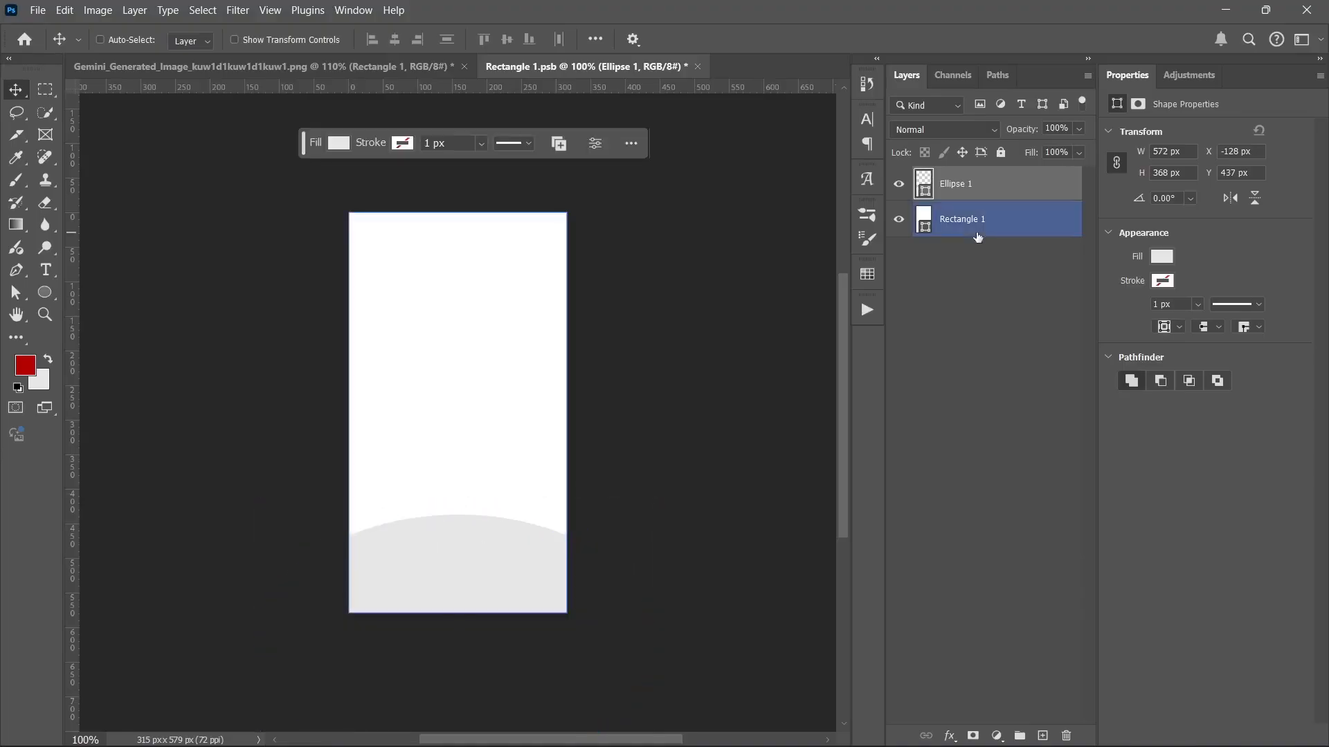
double_click(926, 227)
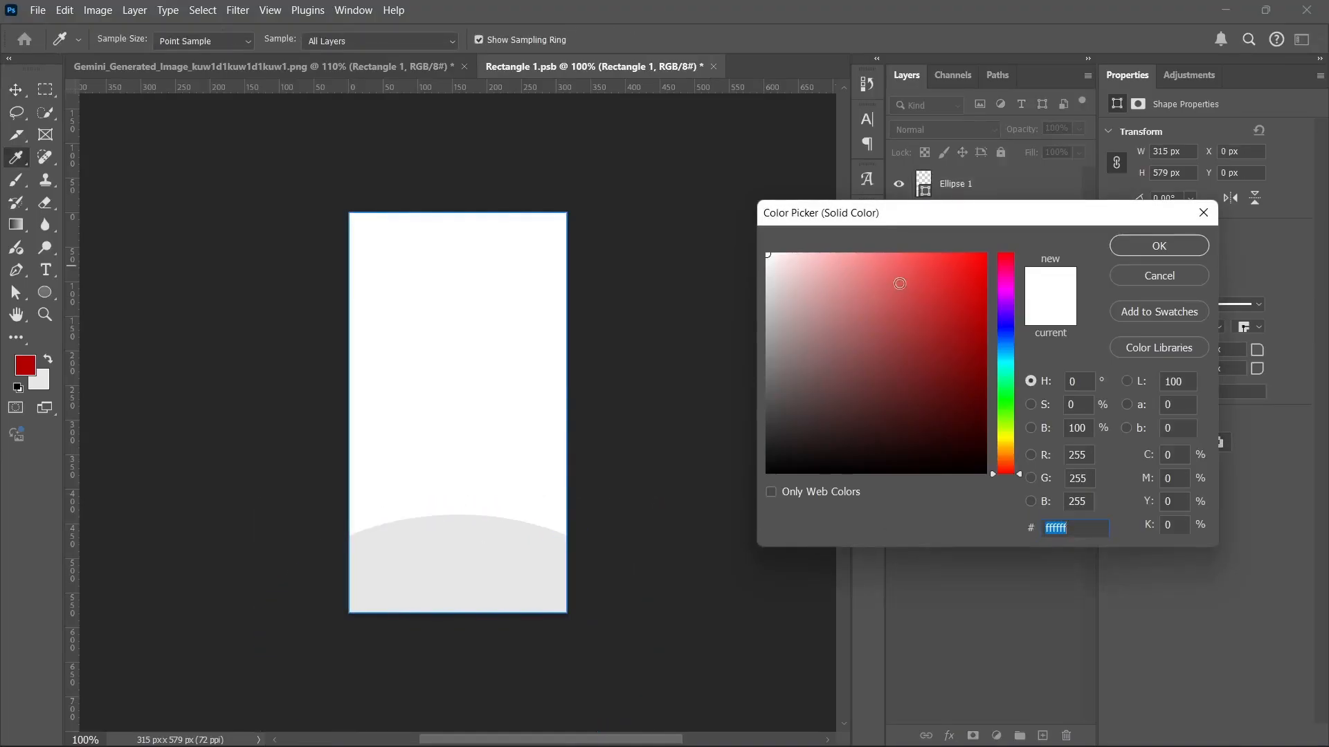
click(34, 363)
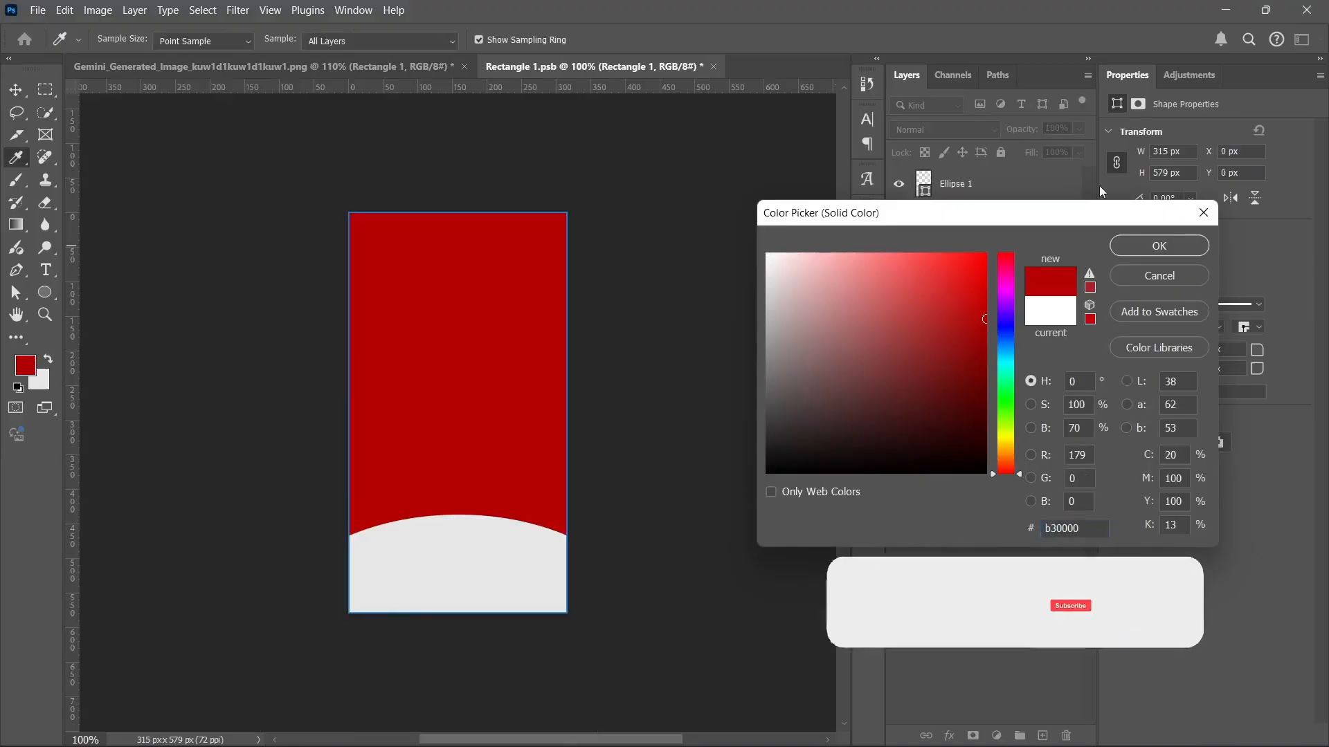
click(1149, 246)
Step: Add a white MOCKUP text layer on the red label
click(46, 270)
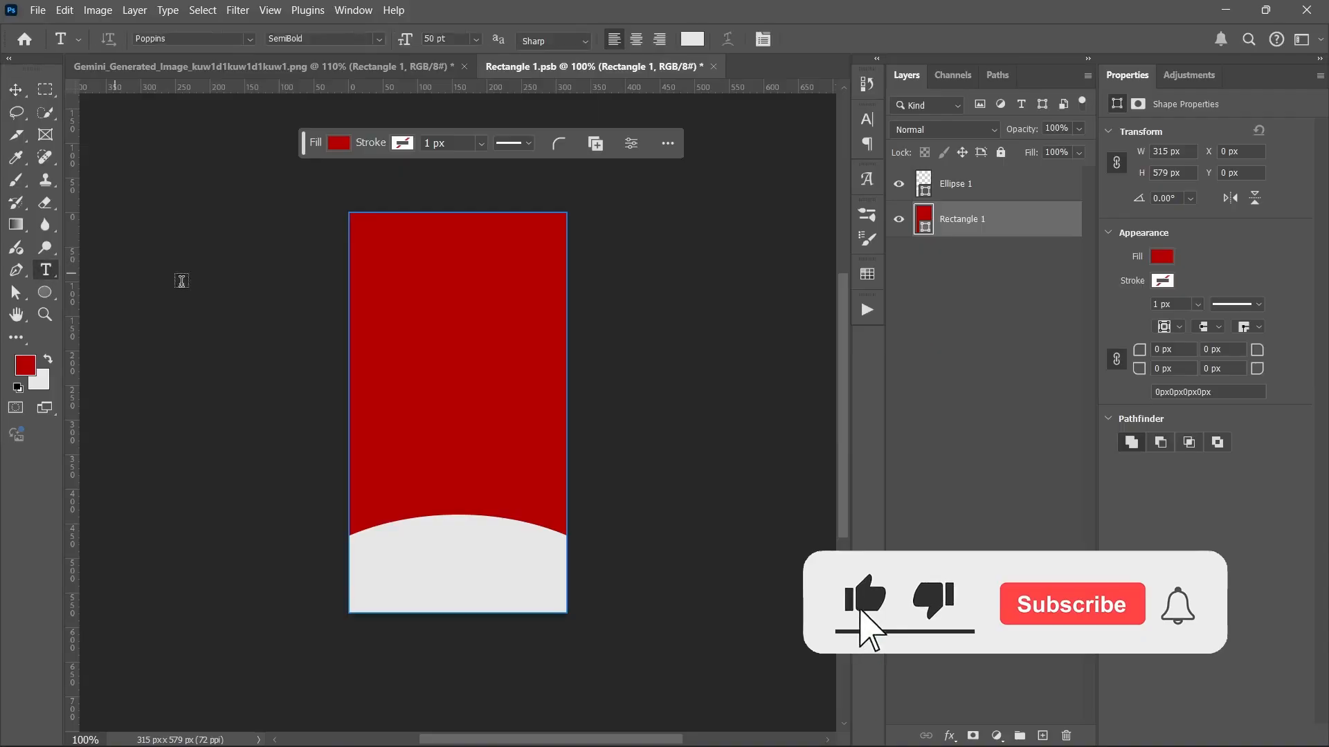
click(398, 352)
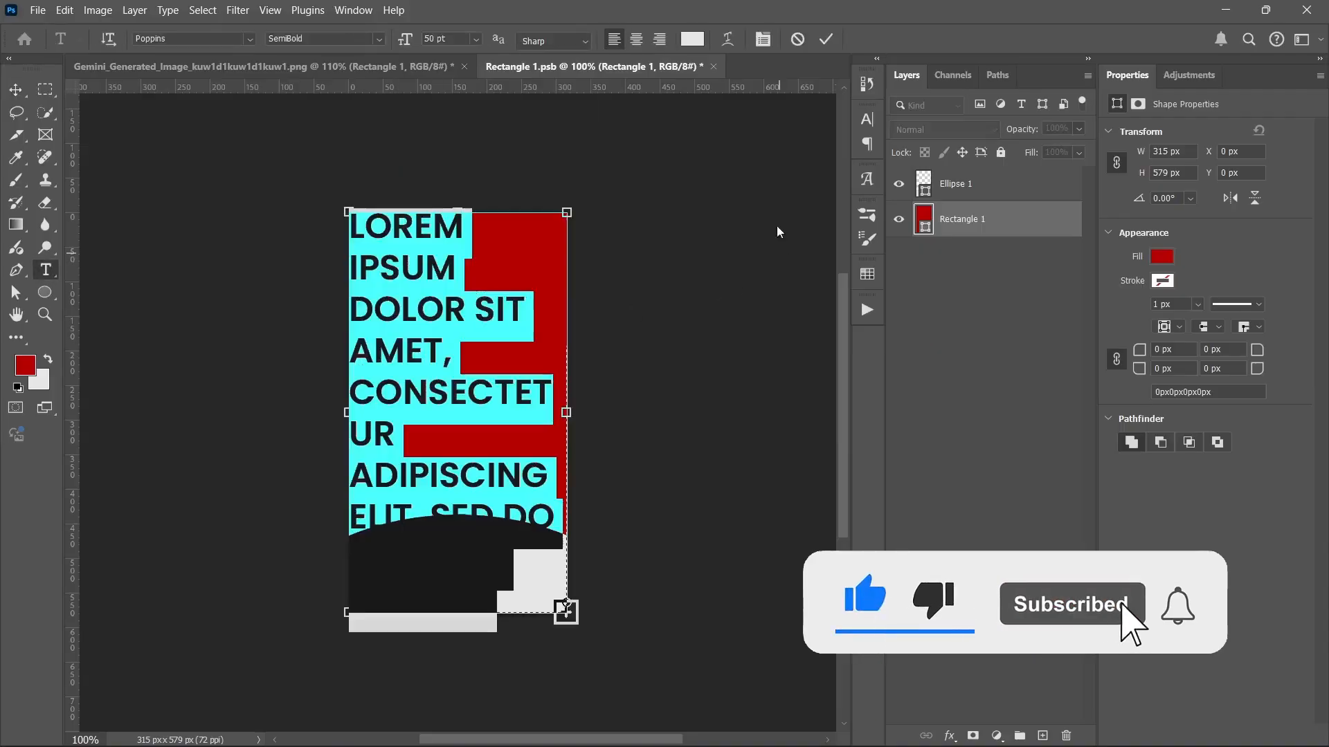
click(797, 39)
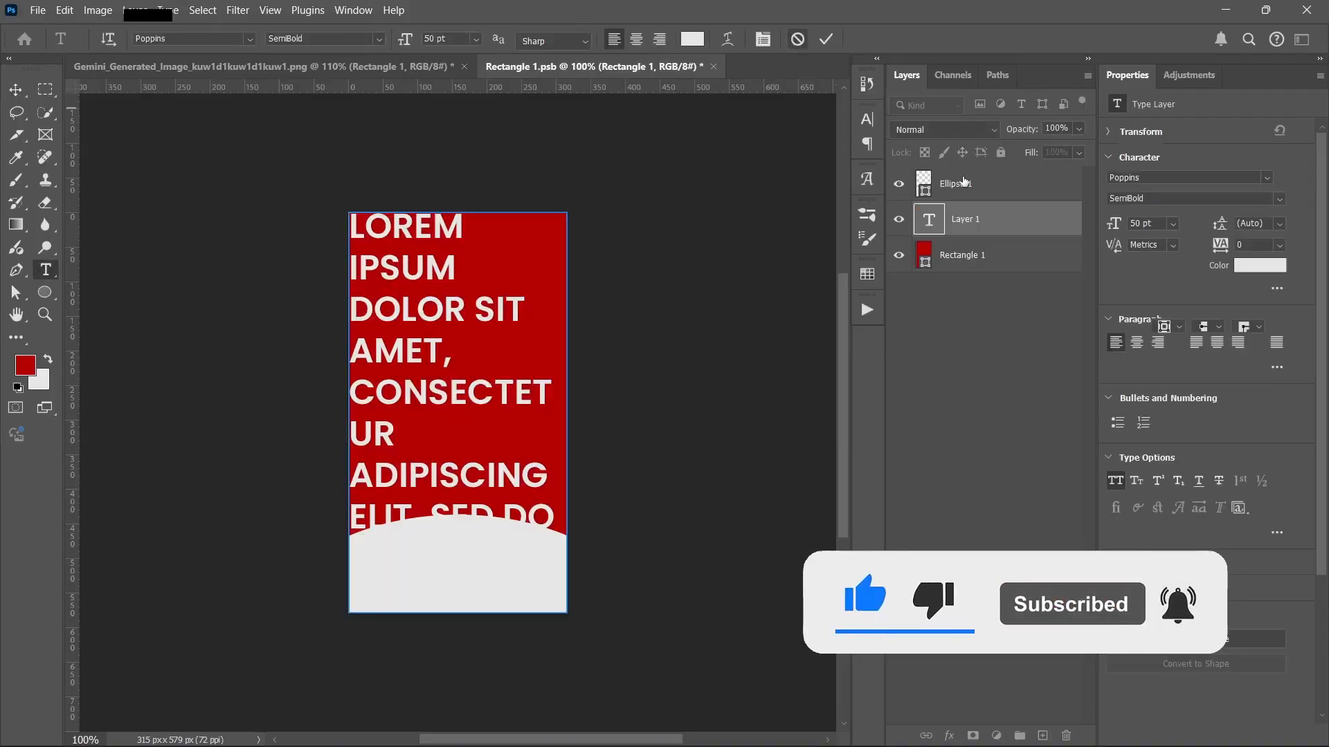
click(400, 335)
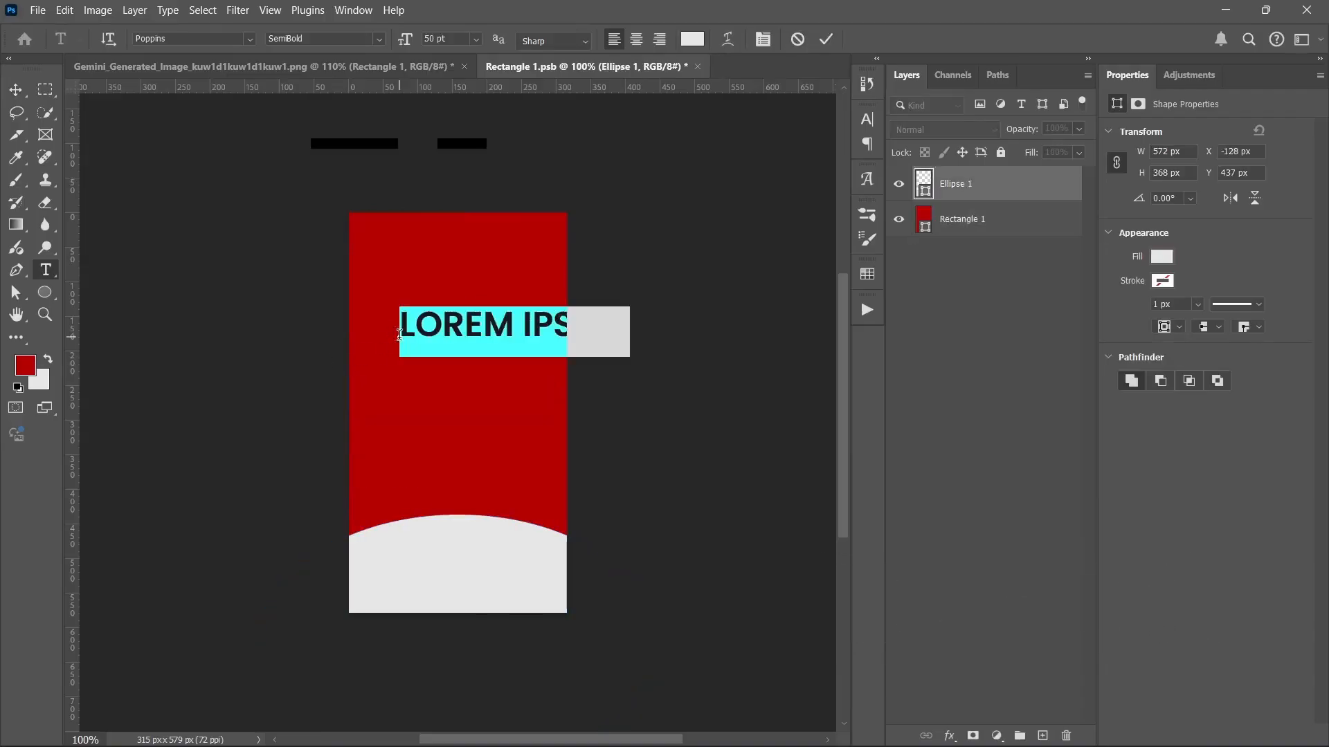
text(MOVKUP)
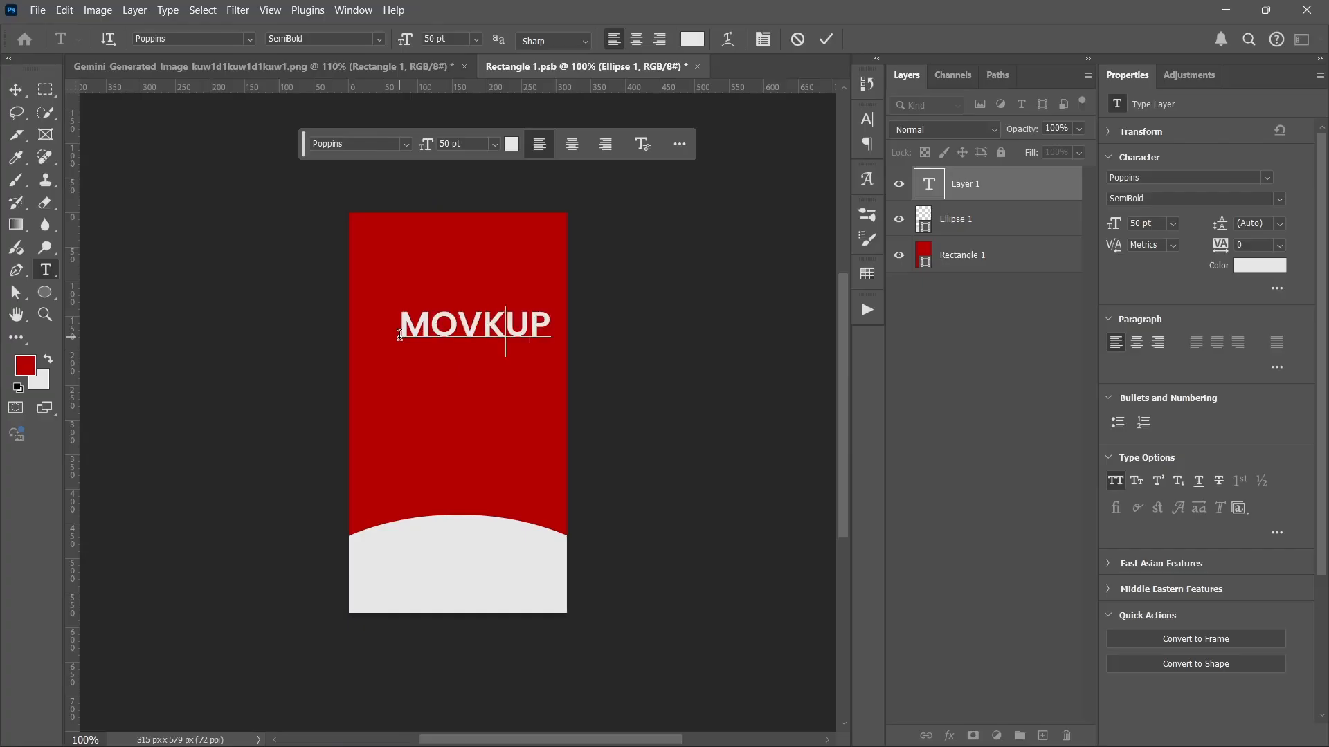
key(BackSpace)
text(C)
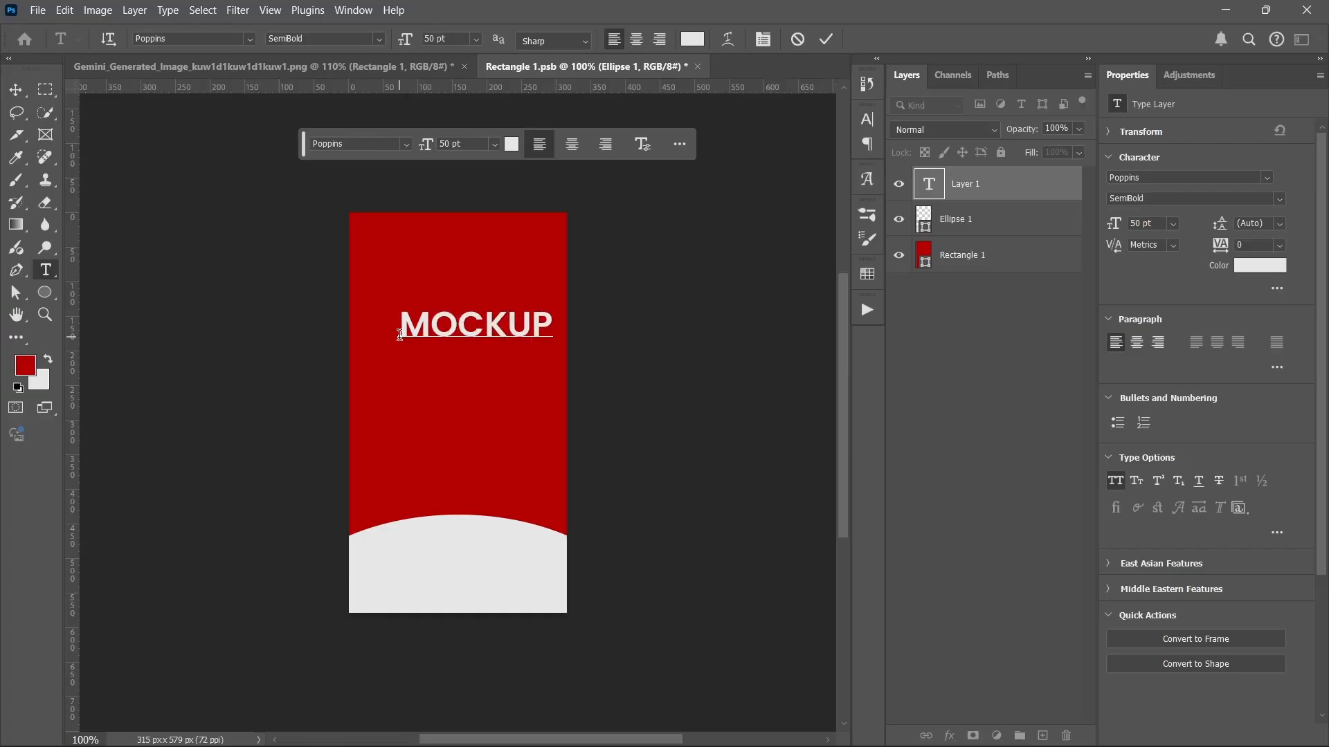
click(15, 89)
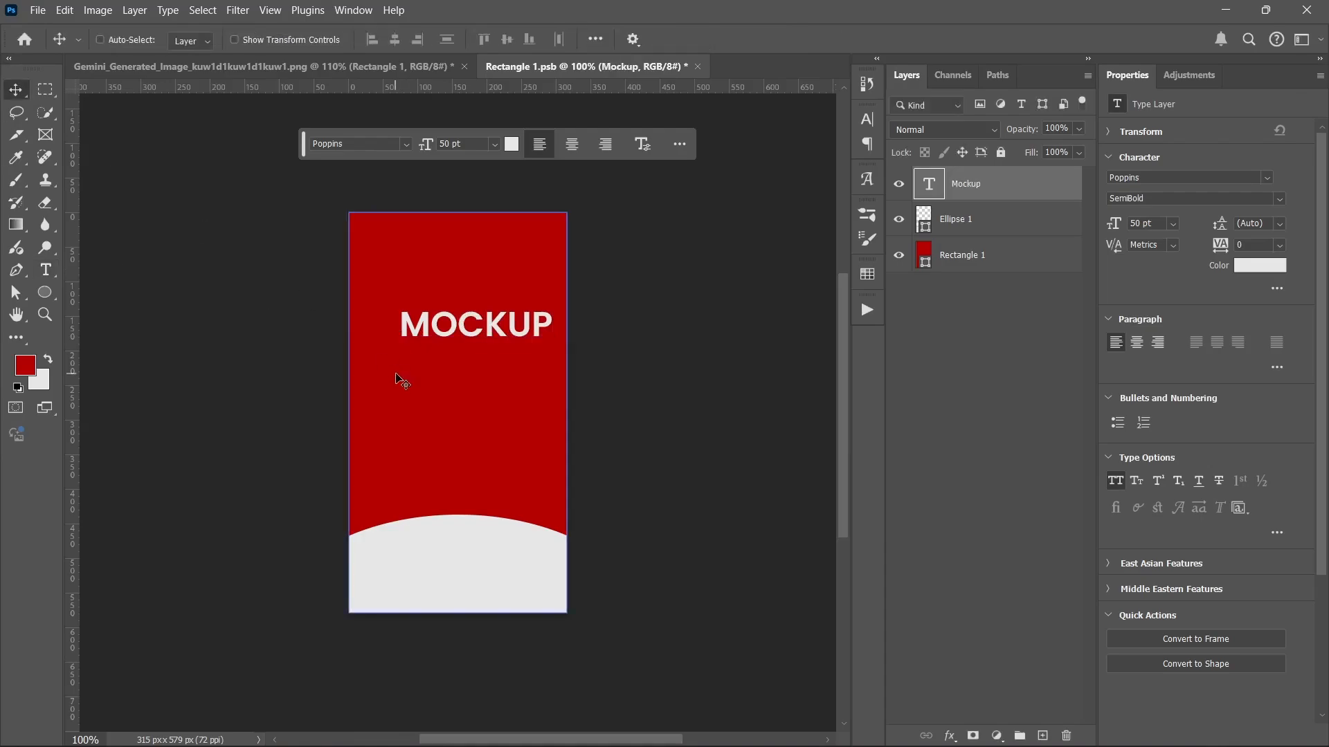
Step: Rotate MOCKUP 90° counter-clockwise, enlarge it, and duplicate it to its right
drag(458, 329, 439, 419)
key(ctrl+t)
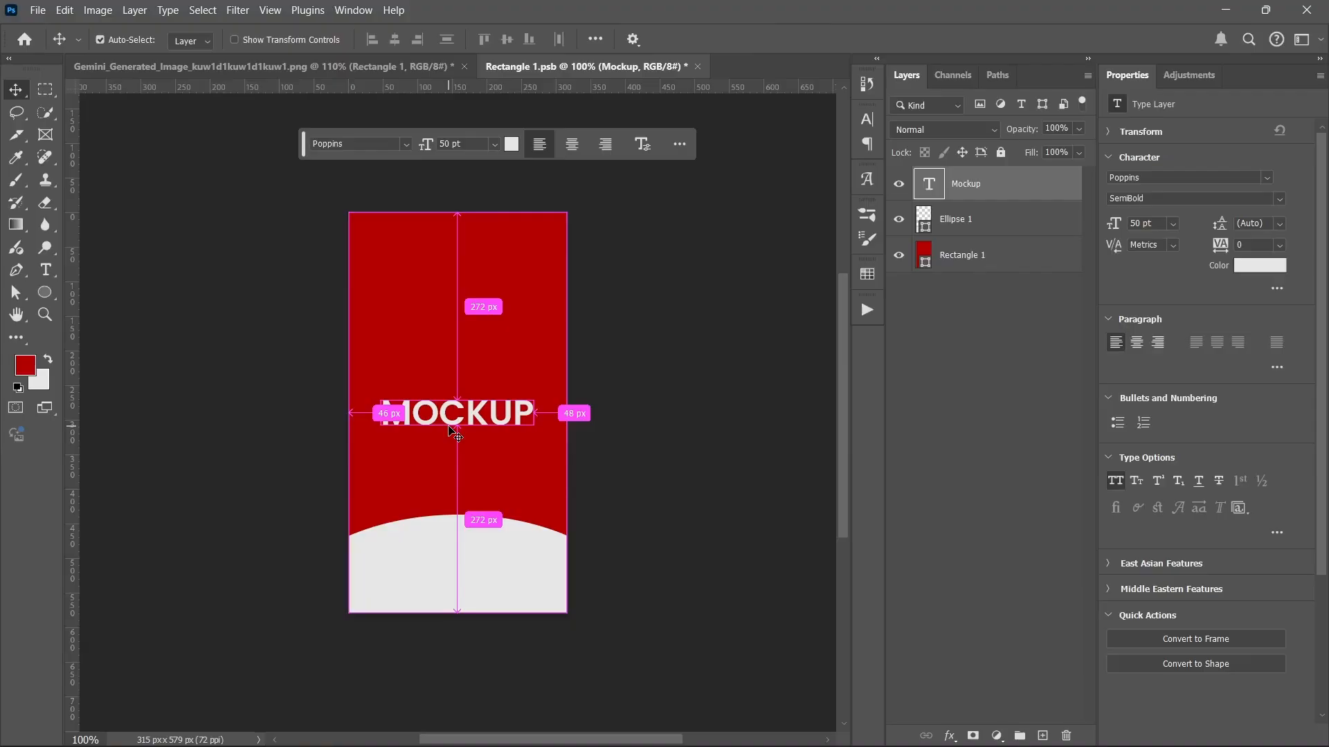
click(325, 142)
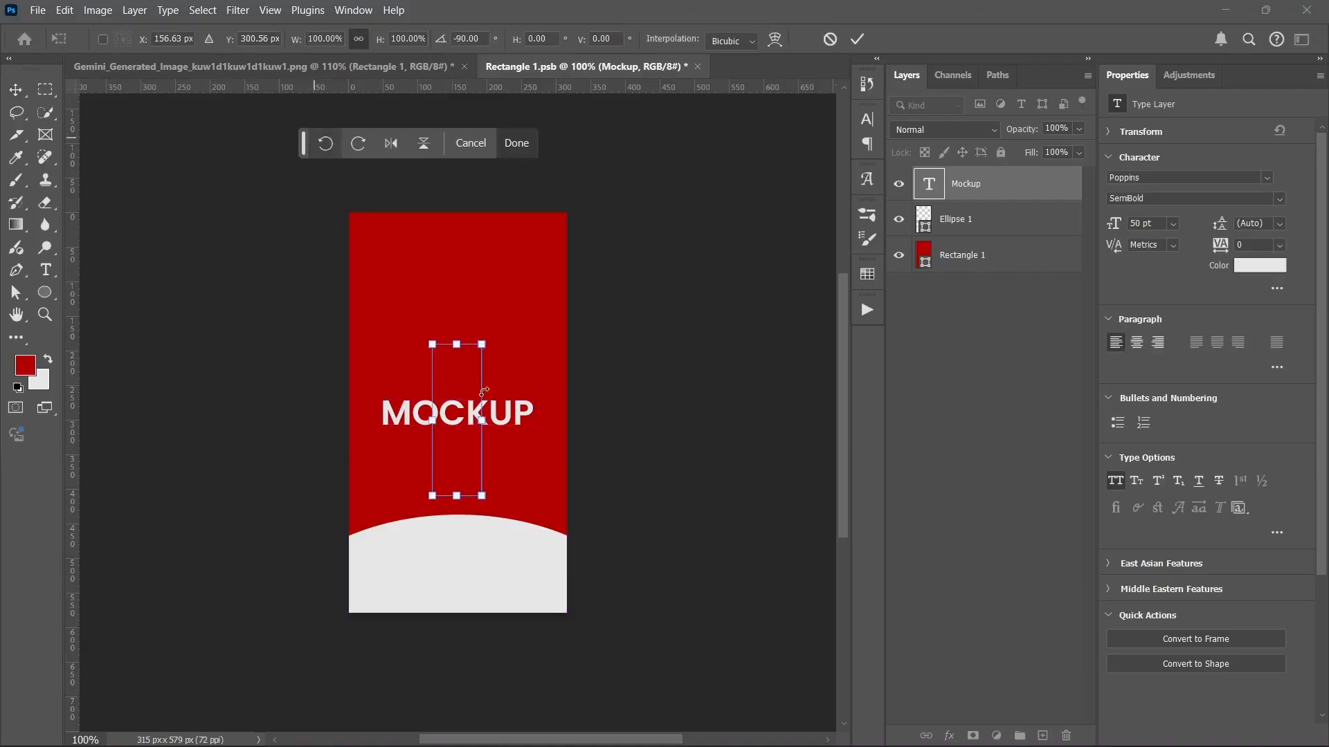
drag(449, 342, 399, 321)
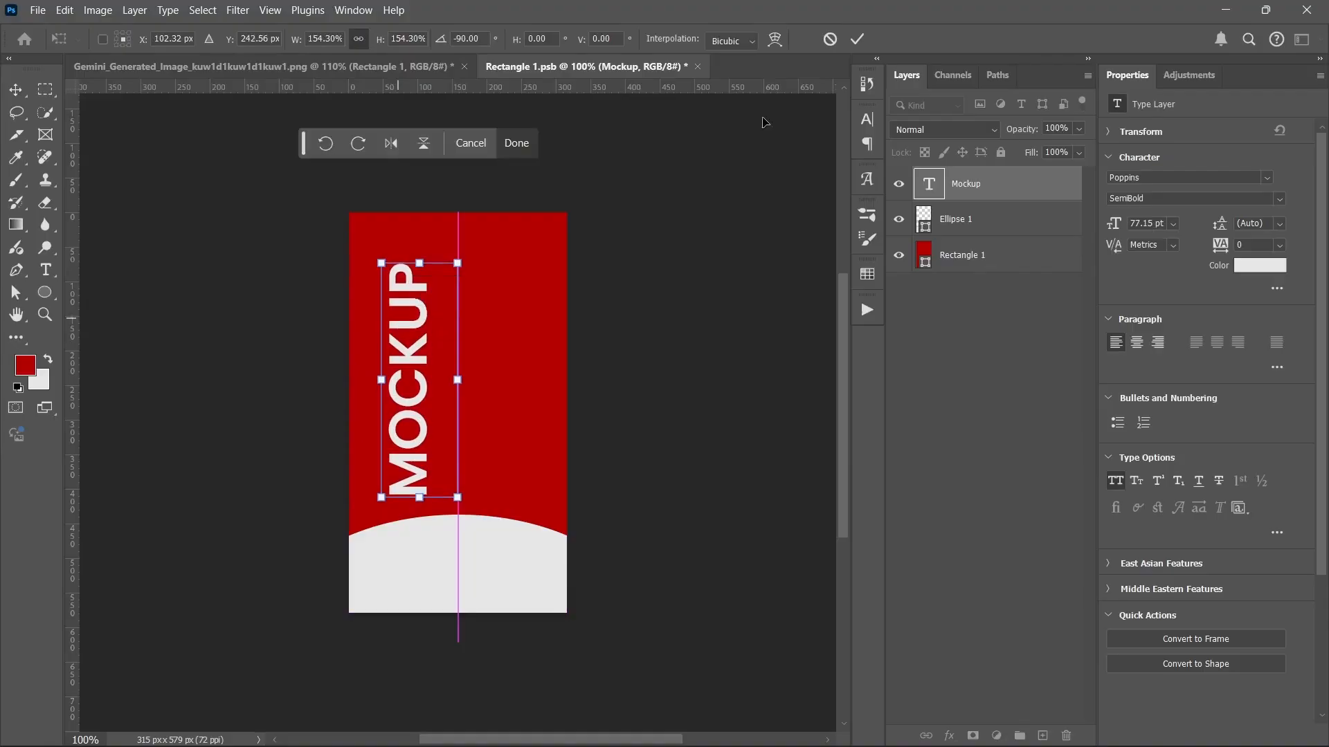
click(856, 38)
alt+drag(392, 372, 475, 352)
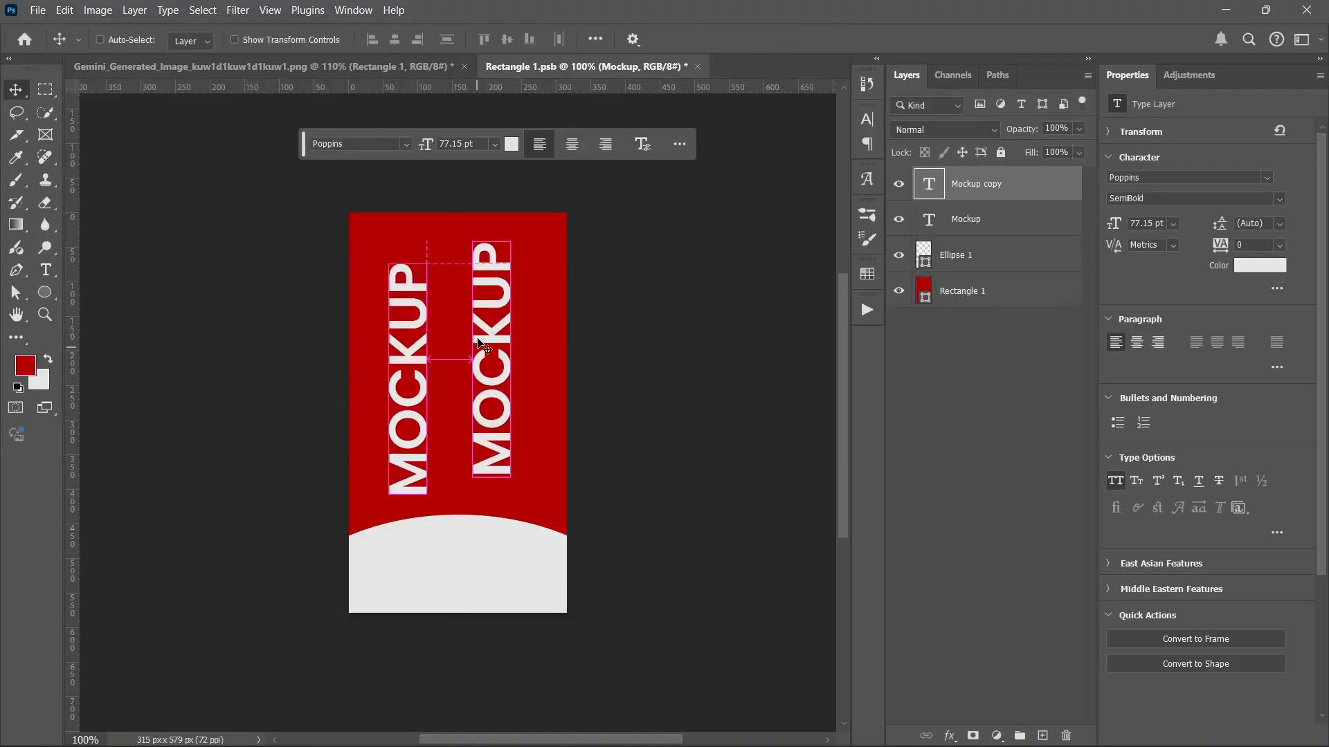
Step: Rotate the duplicate horizontal beside MOCKUP and retype it as two-line ENERGY DRINK
key(ctrl+t)
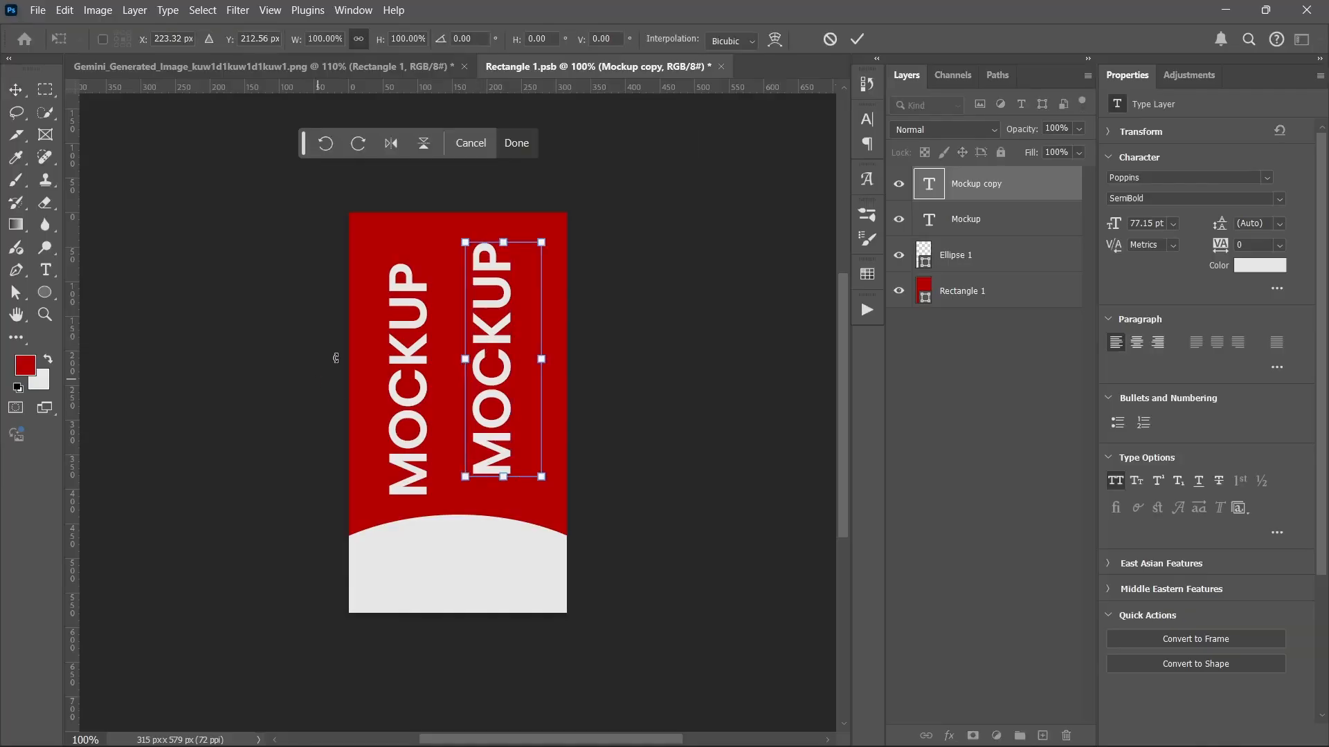
click(358, 142)
drag(487, 366, 532, 412)
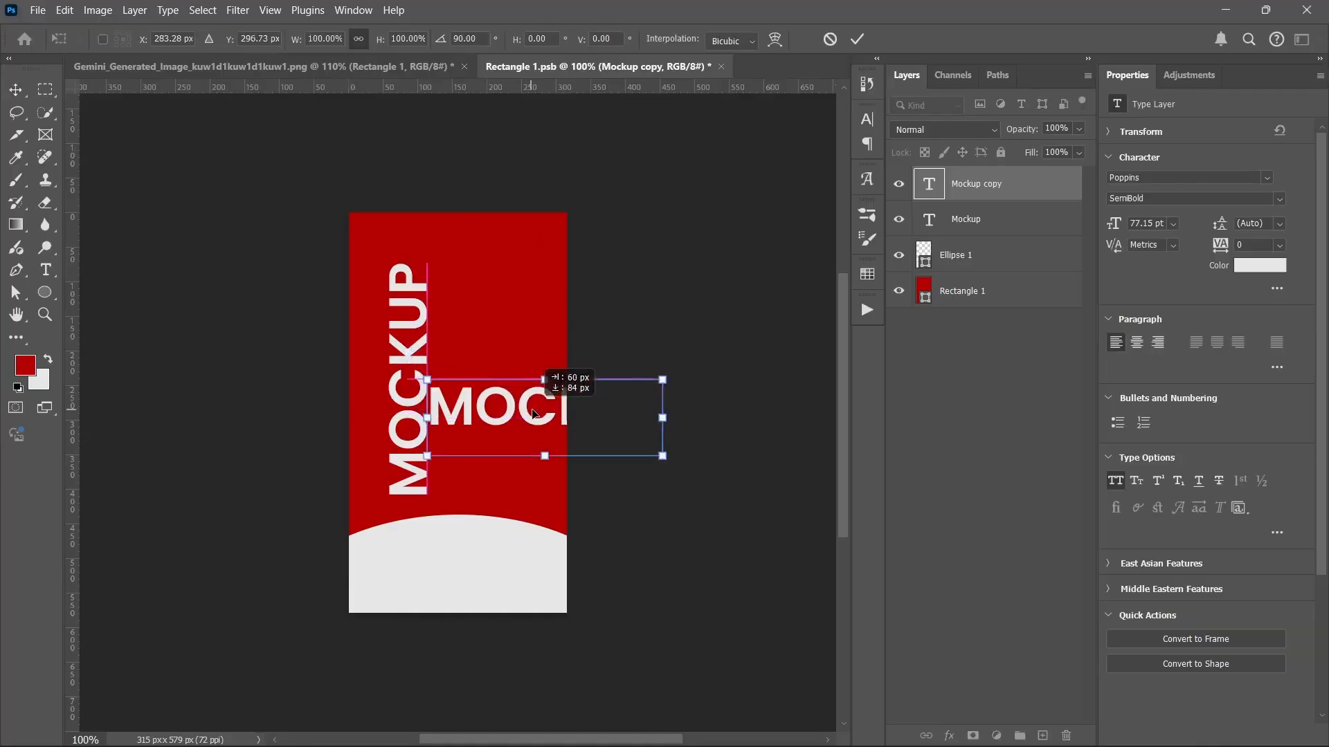
double_click(529, 413)
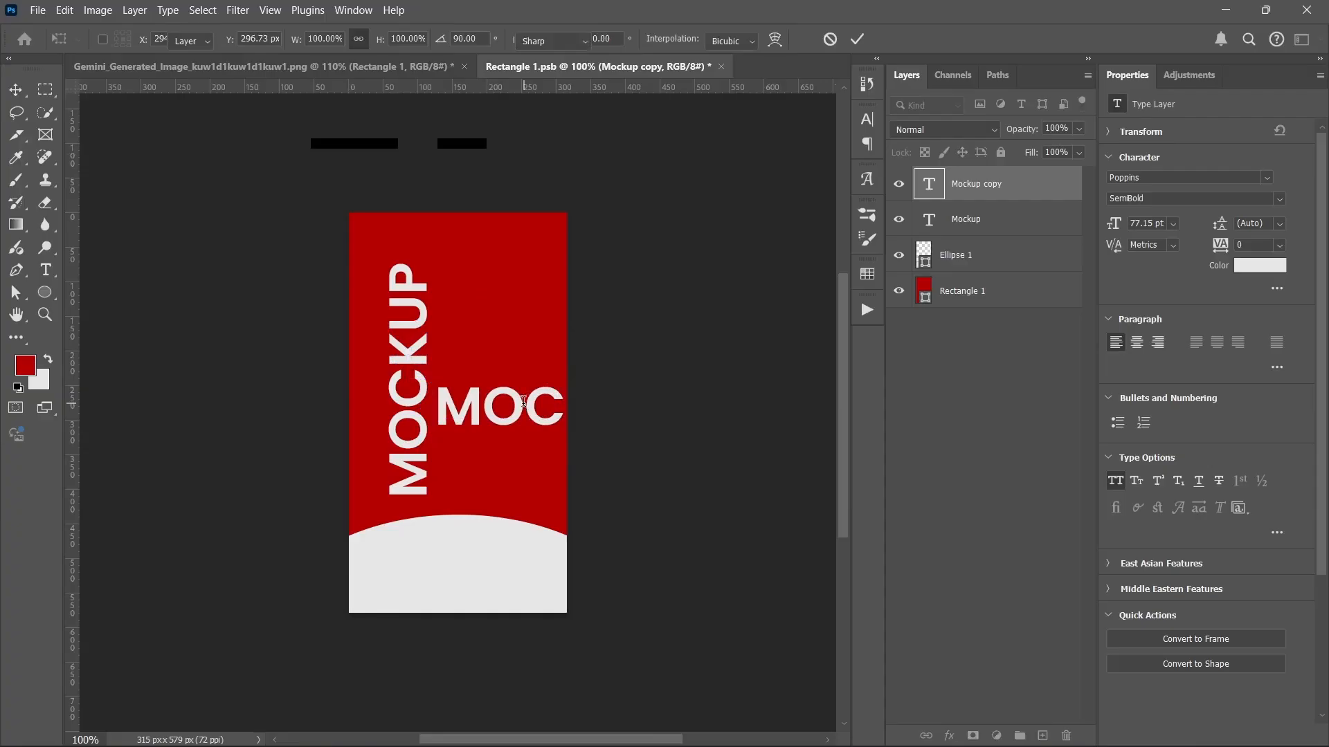
double_click(523, 403)
text(ENER)
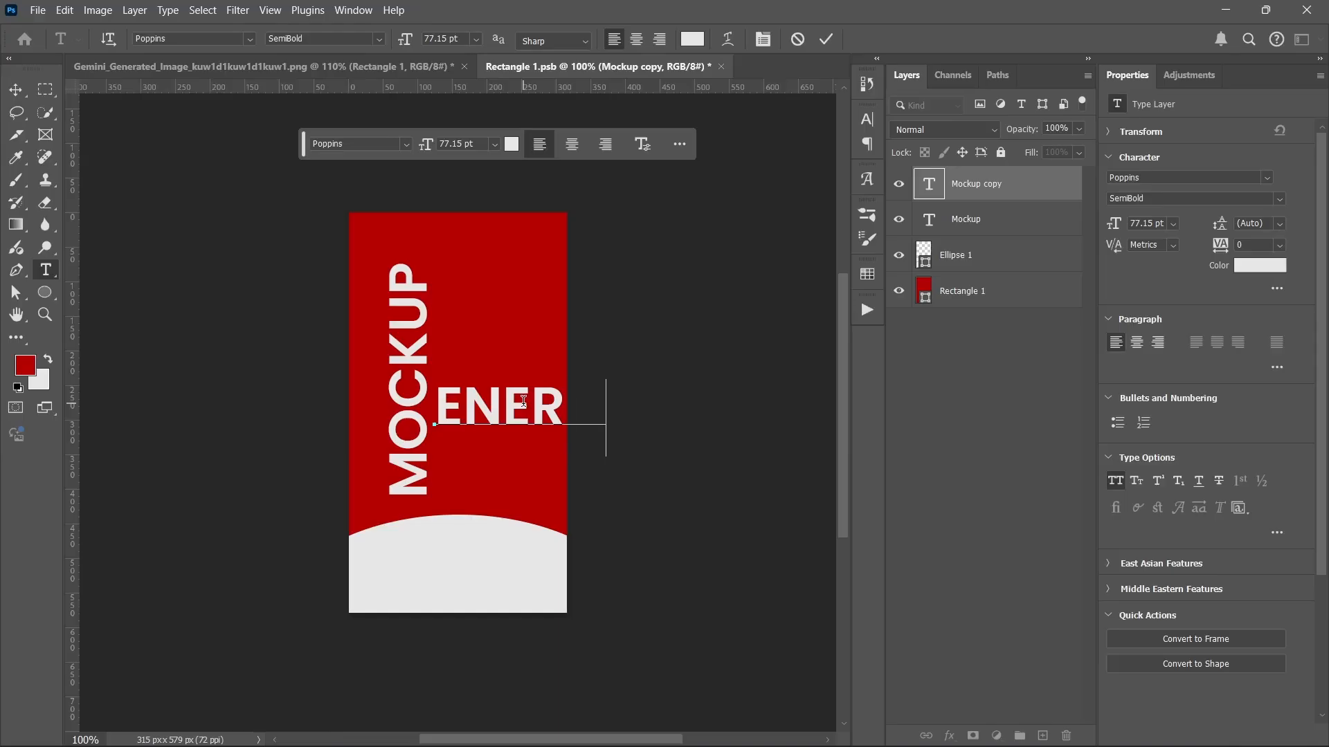
key(Return)
text(DRINK)
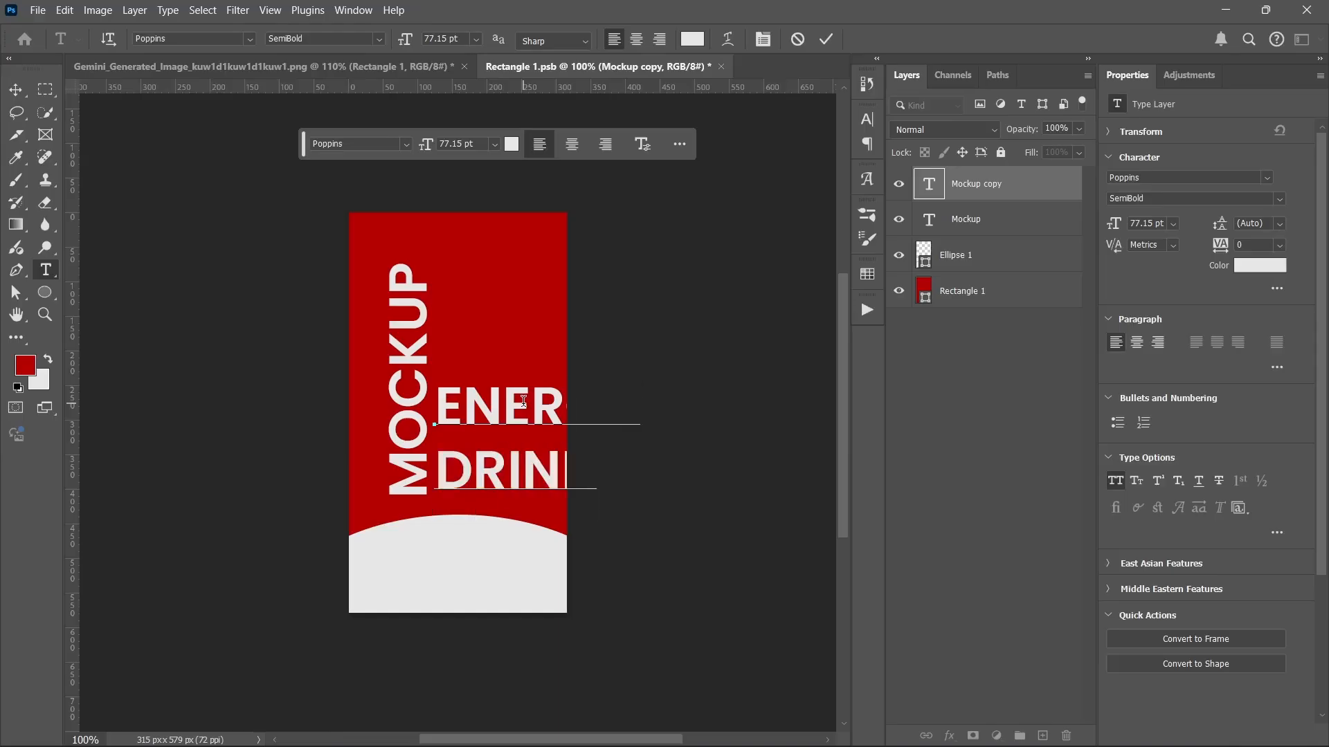
click(826, 39)
key(v)
Step: Set the caption to 30 pt size and 30 pt leading, removing a stray backtick after DRINK
click(1175, 225)
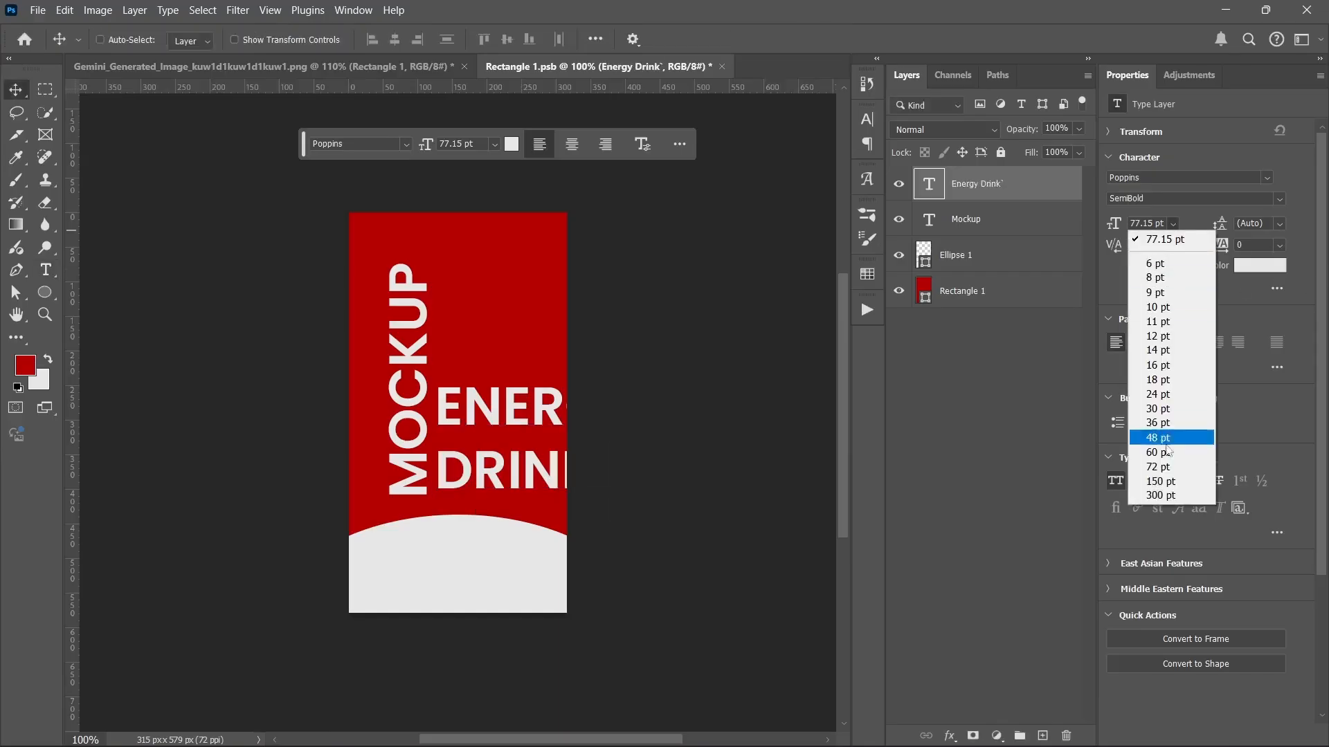
click(1157, 409)
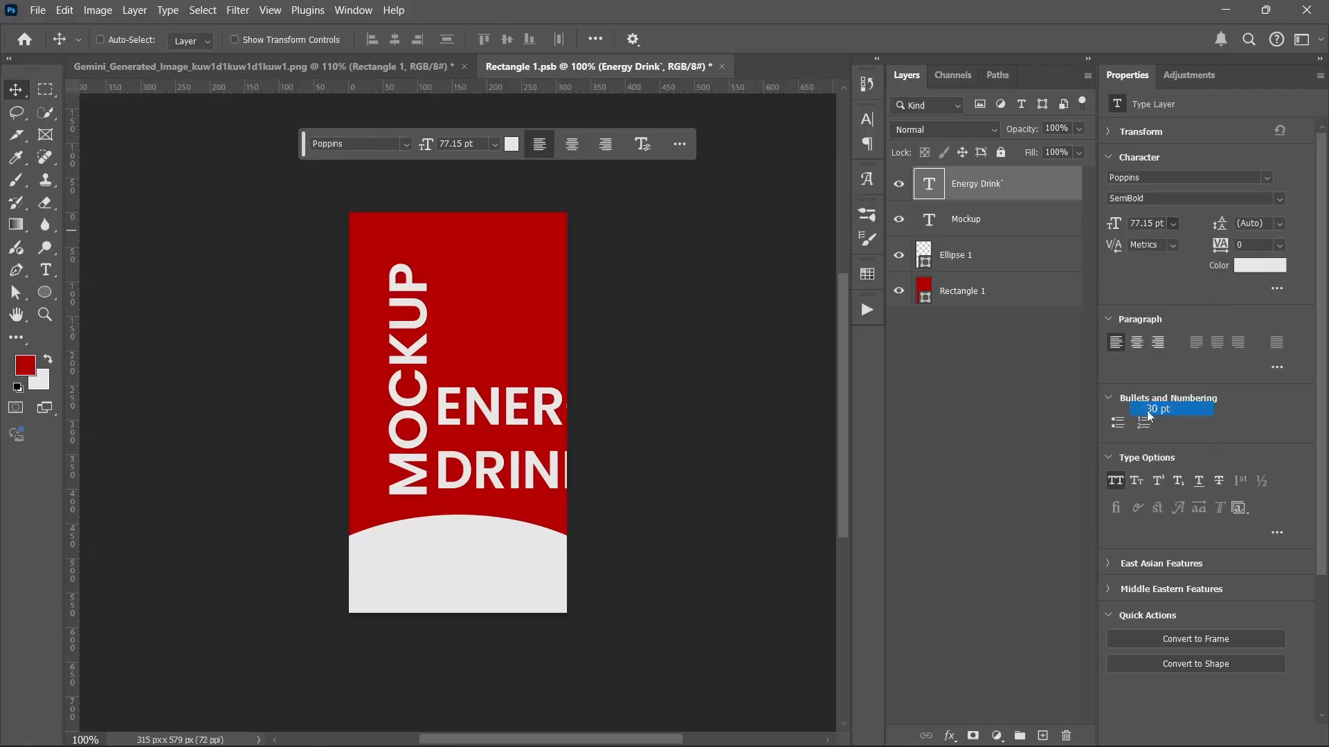
click(1280, 223)
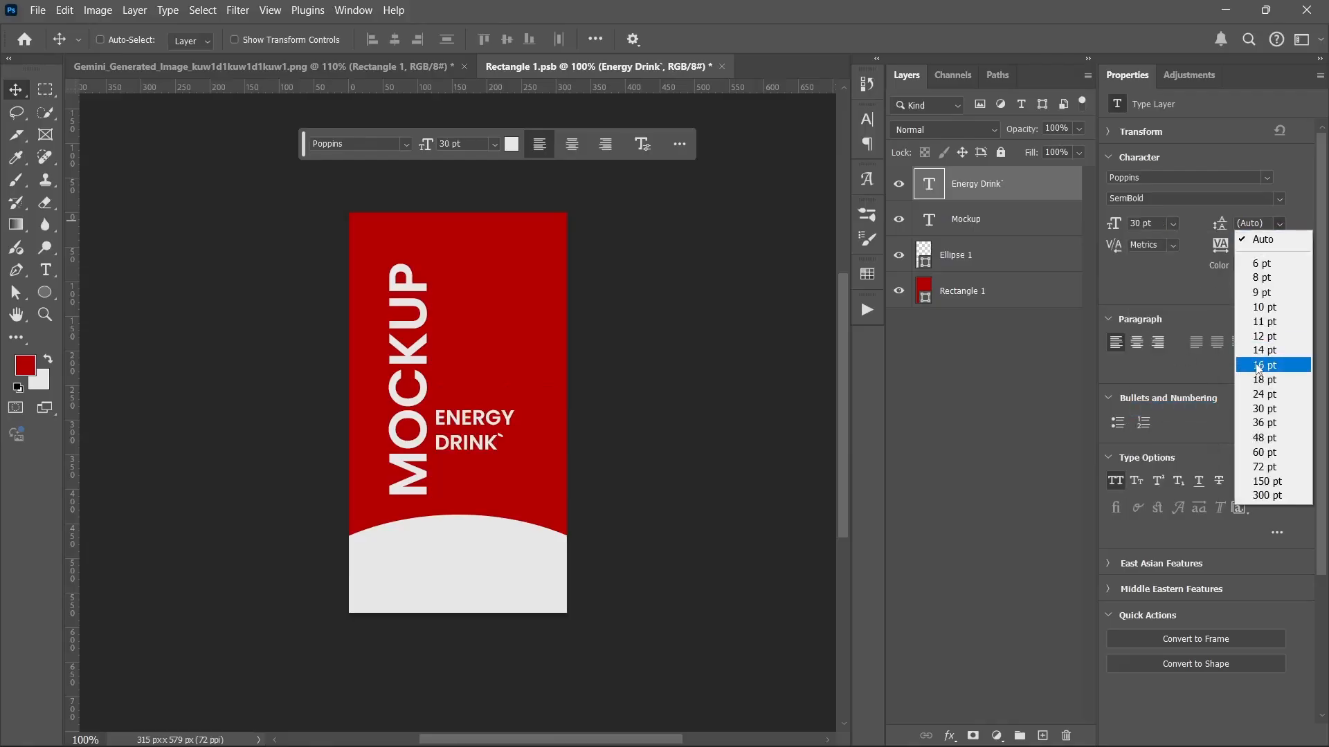
click(1265, 408)
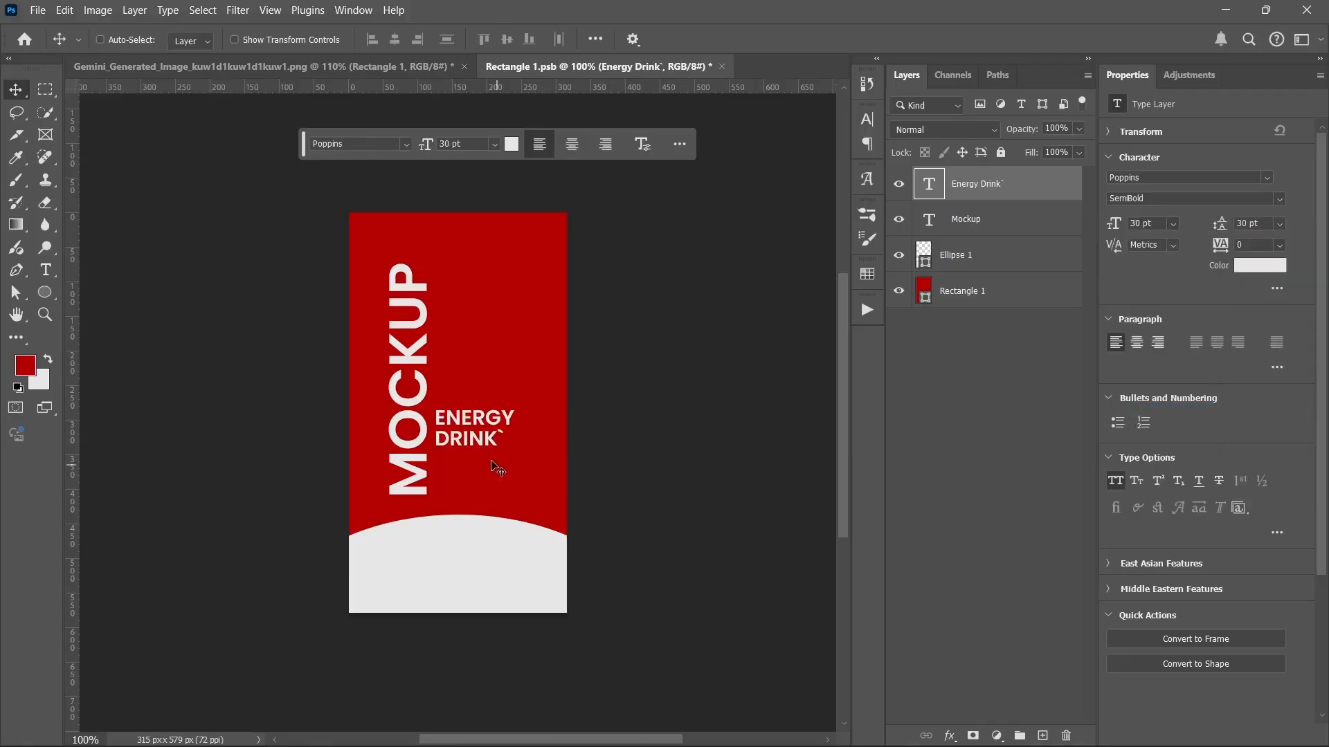
double_click(481, 429)
key(Right)
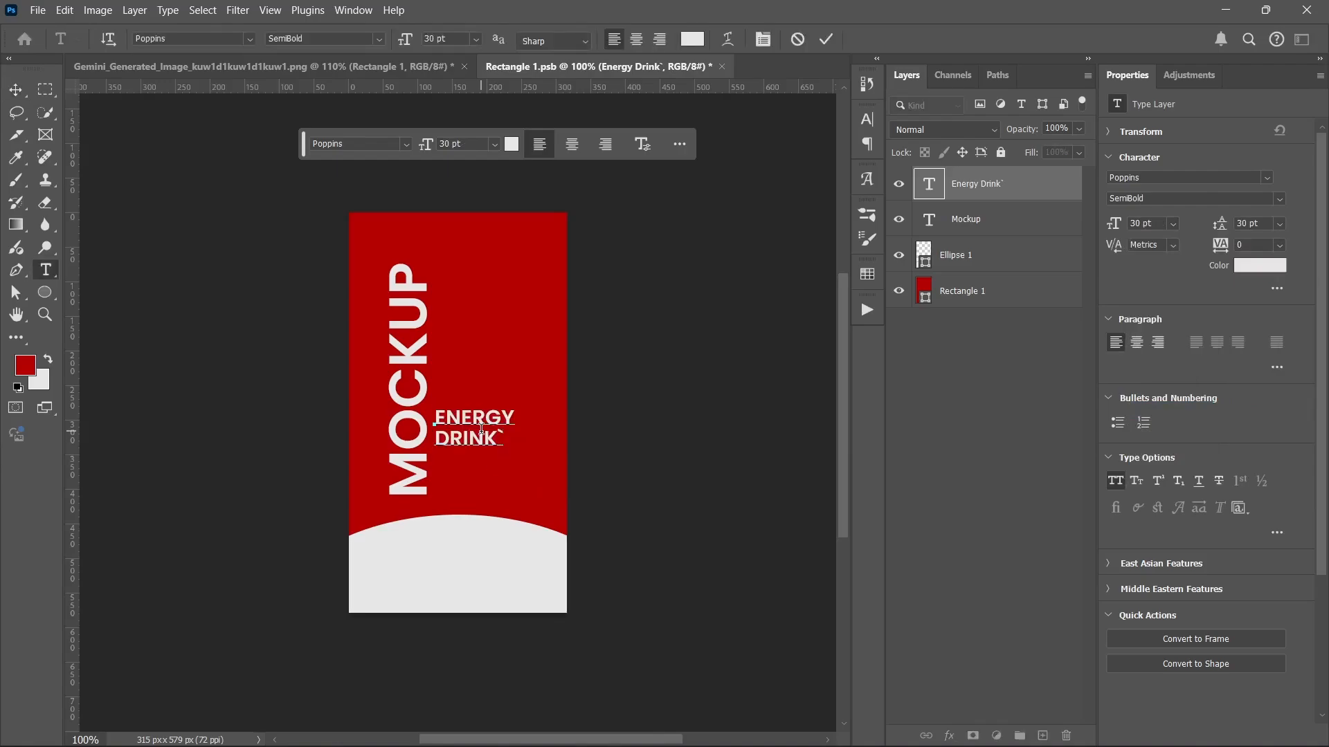
key(BackSpace)
key(ctrl+Return)
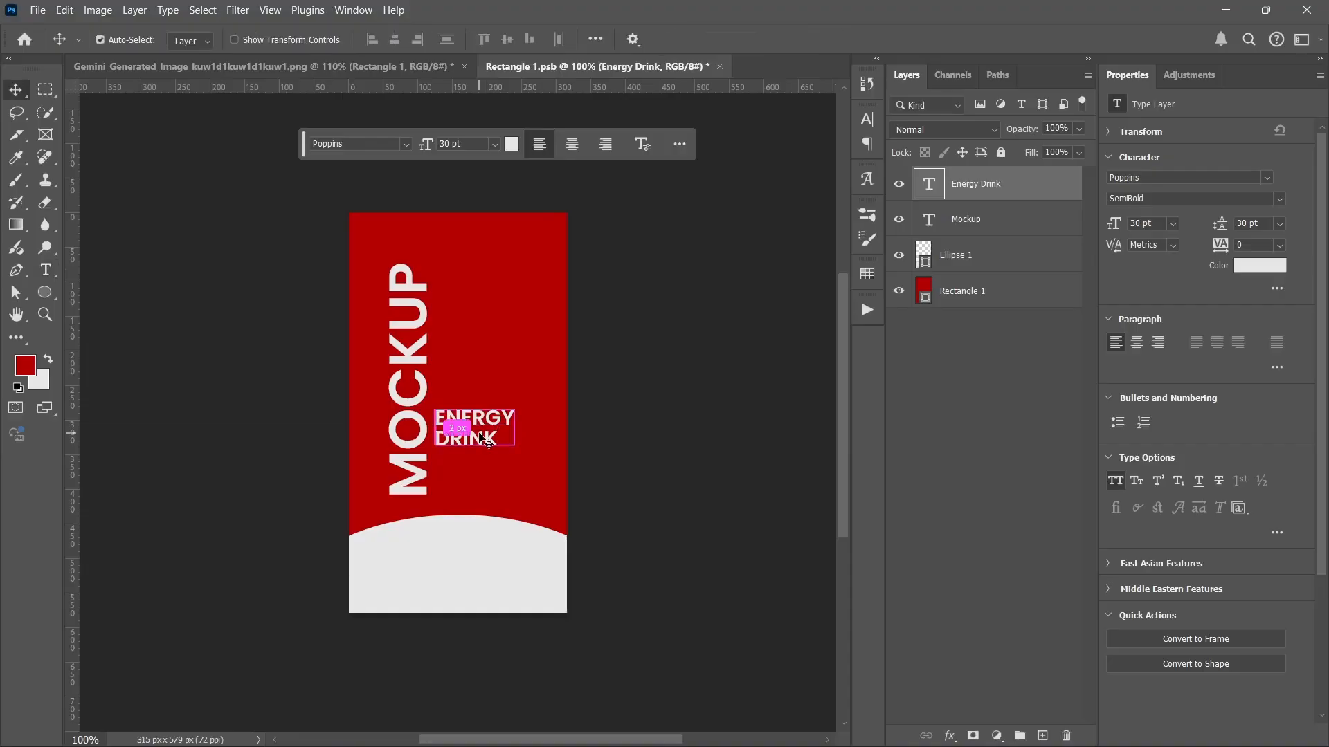
Step: Shrink ENERGY DRINK, place it lower beside MOCKUP, and save the label document
key(ctrl+t)
drag(483, 436, 489, 493)
key(Return)
key(shift+Right)
key(ctrl+s)
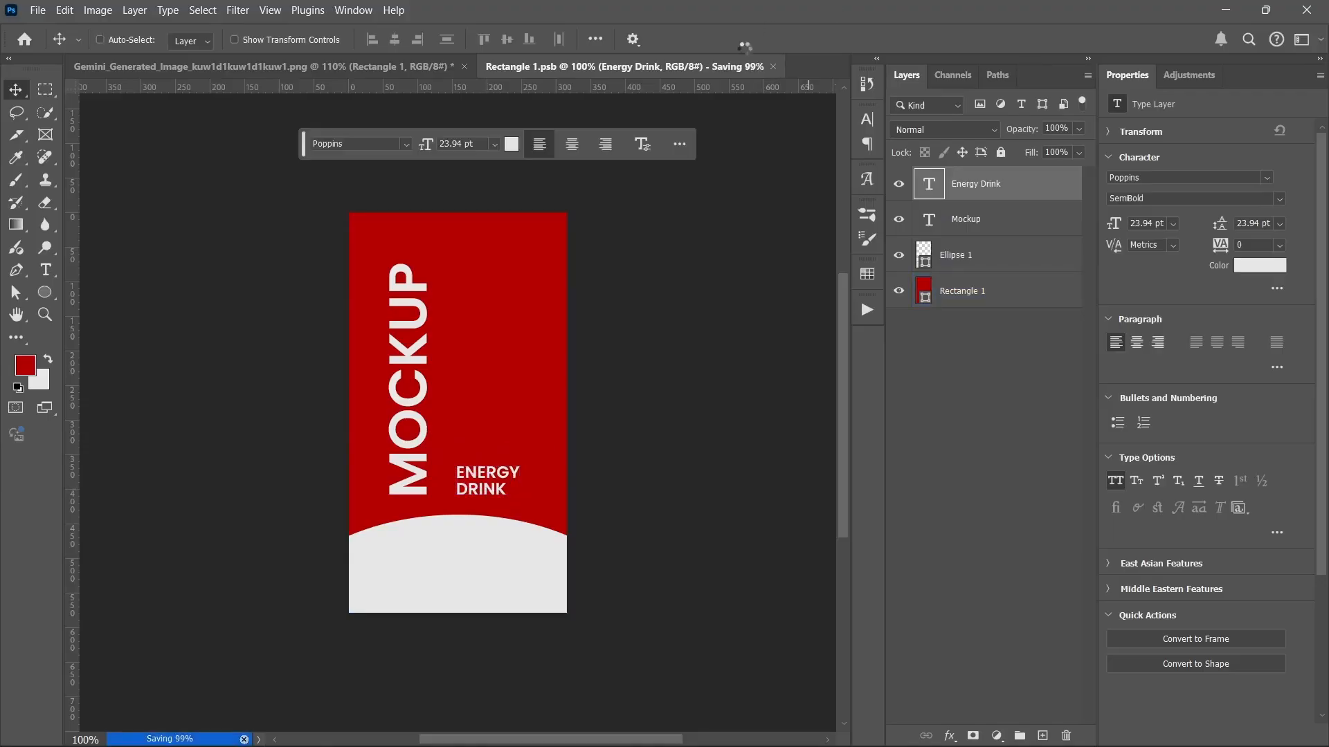
Step: Return to the can mockup and toggle Layer 2's visibility to compare the can
click(712, 66)
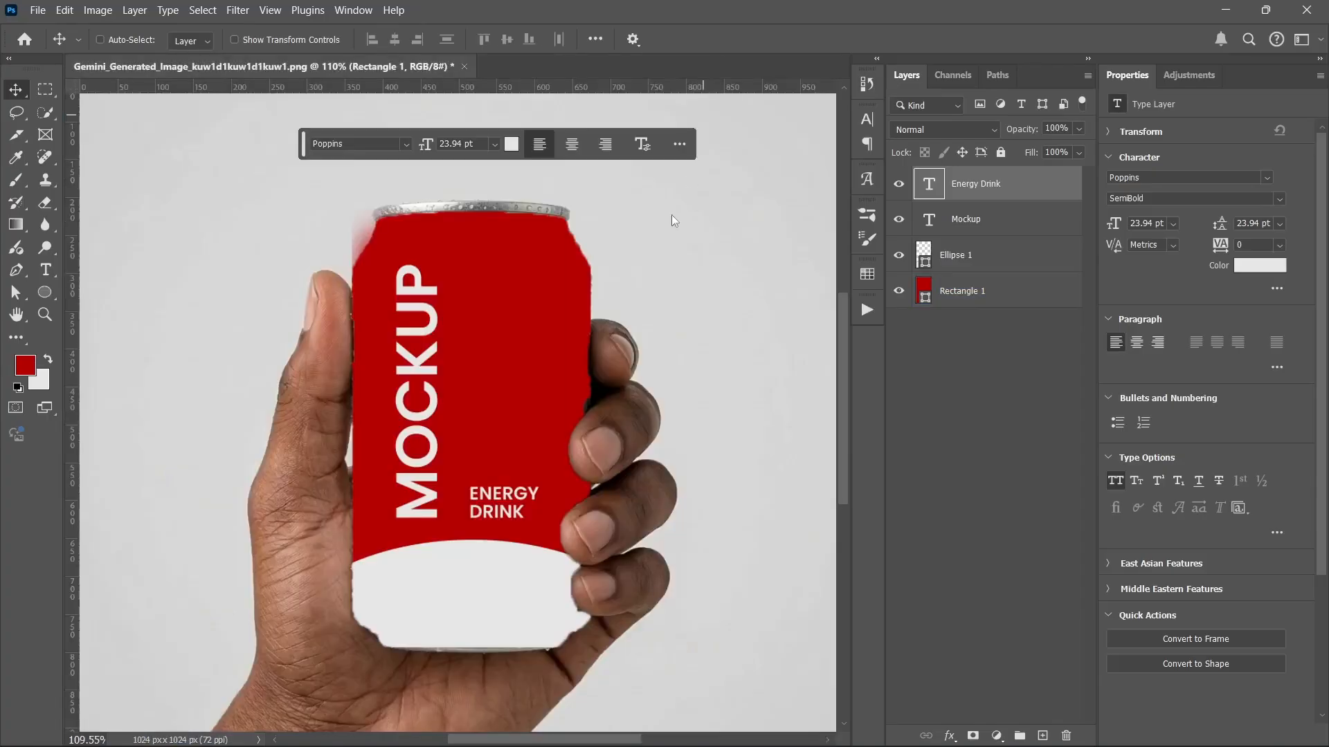
scroll(496, 348, down, 2)
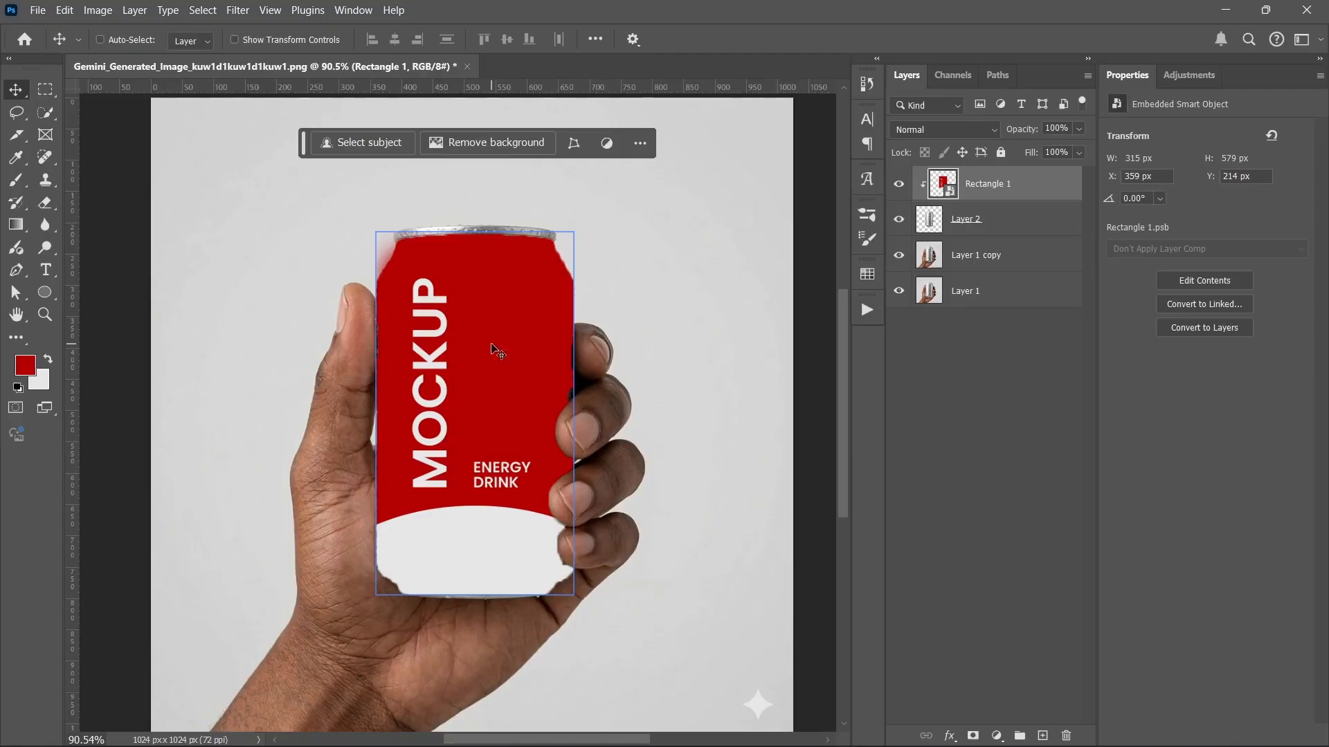
click(977, 220)
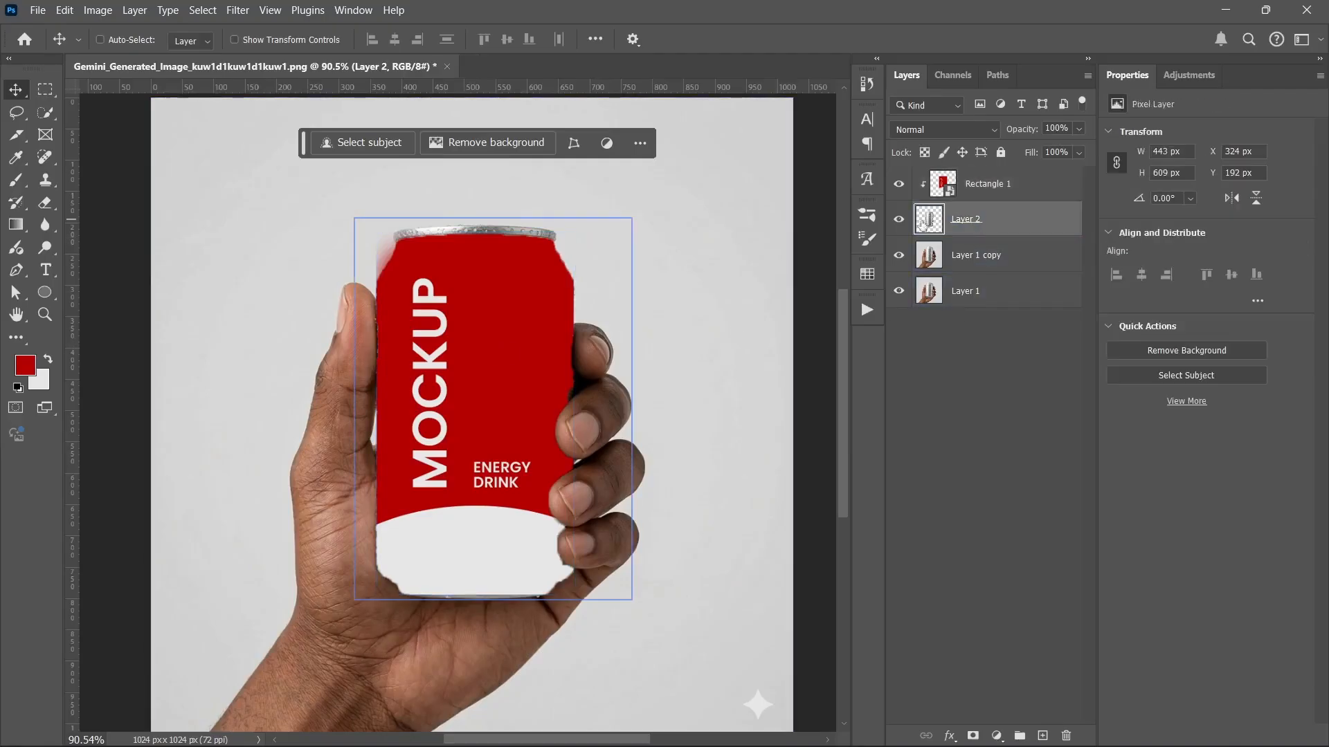
click(899, 219)
click(899, 220)
scroll(626, 376, up, 3)
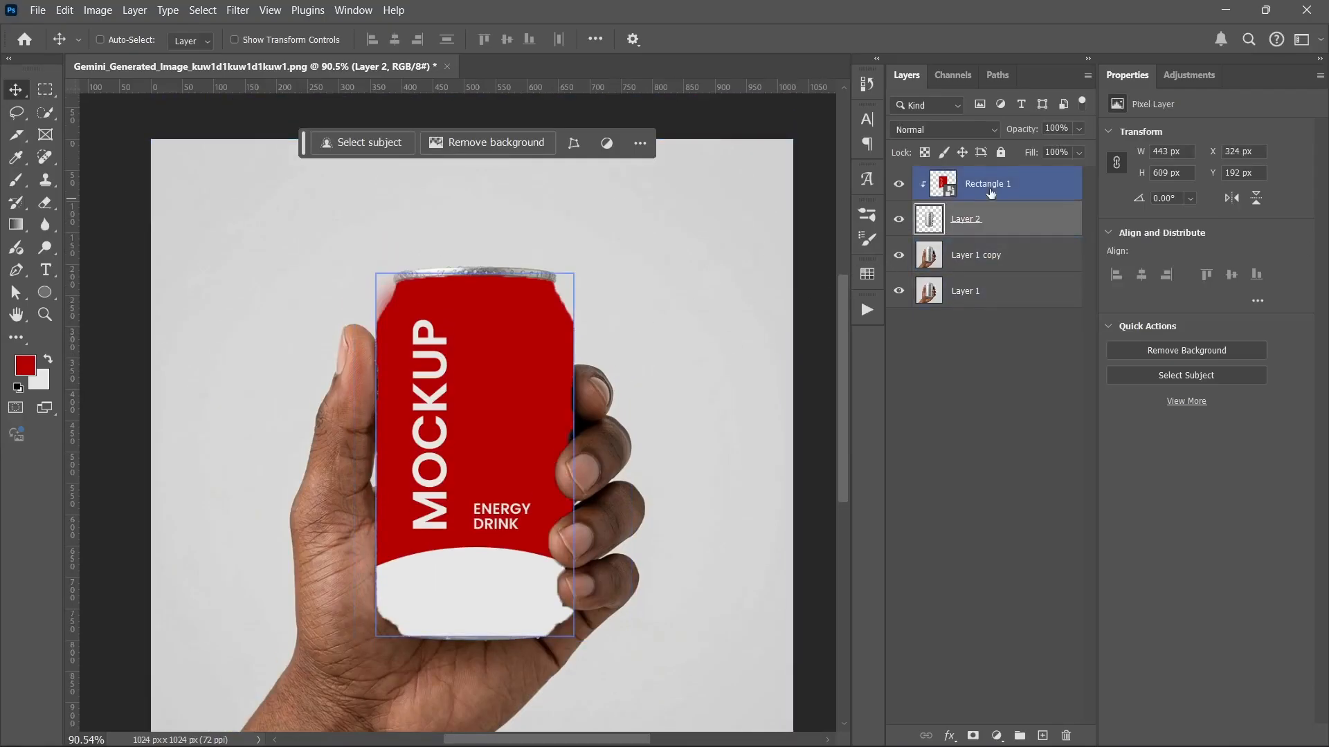
click(900, 219)
click(899, 219)
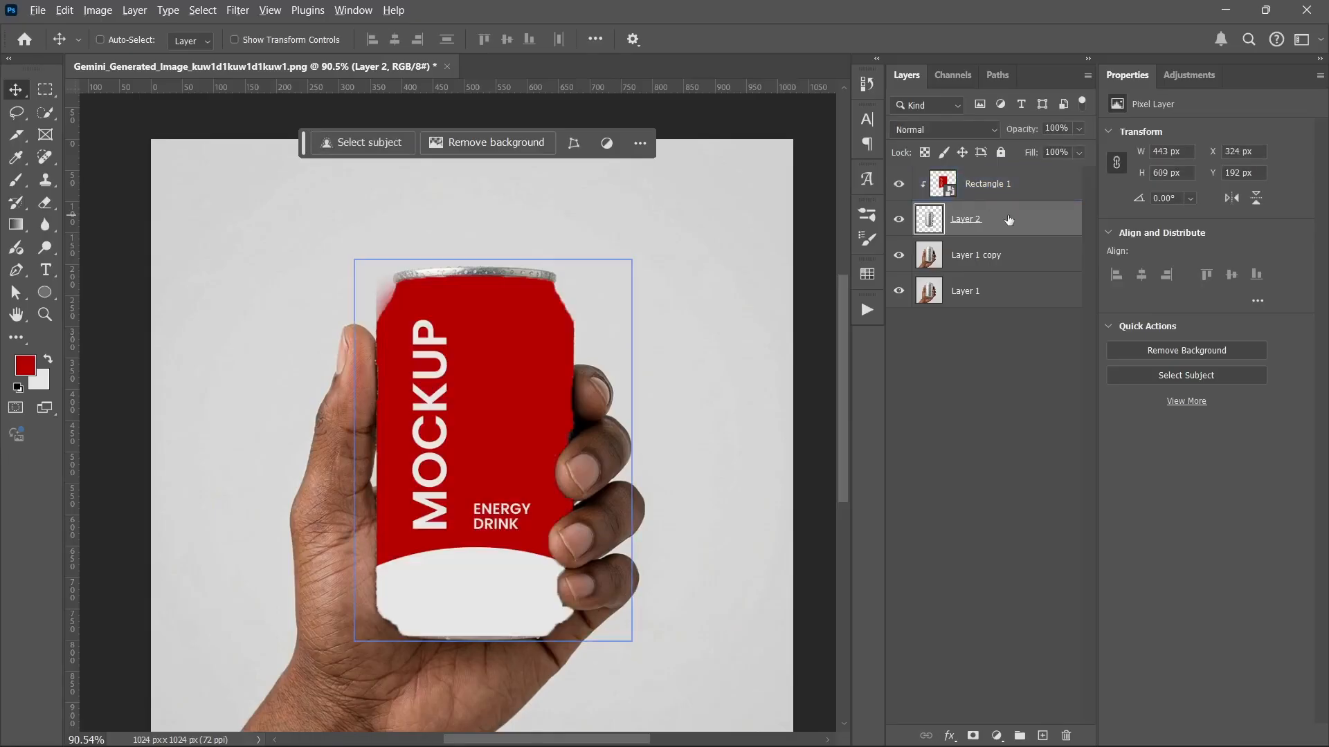
Step: Duplicate Layer 2 above the label and clip the copy to Rectangle 1
drag(1011, 224, 997, 168)
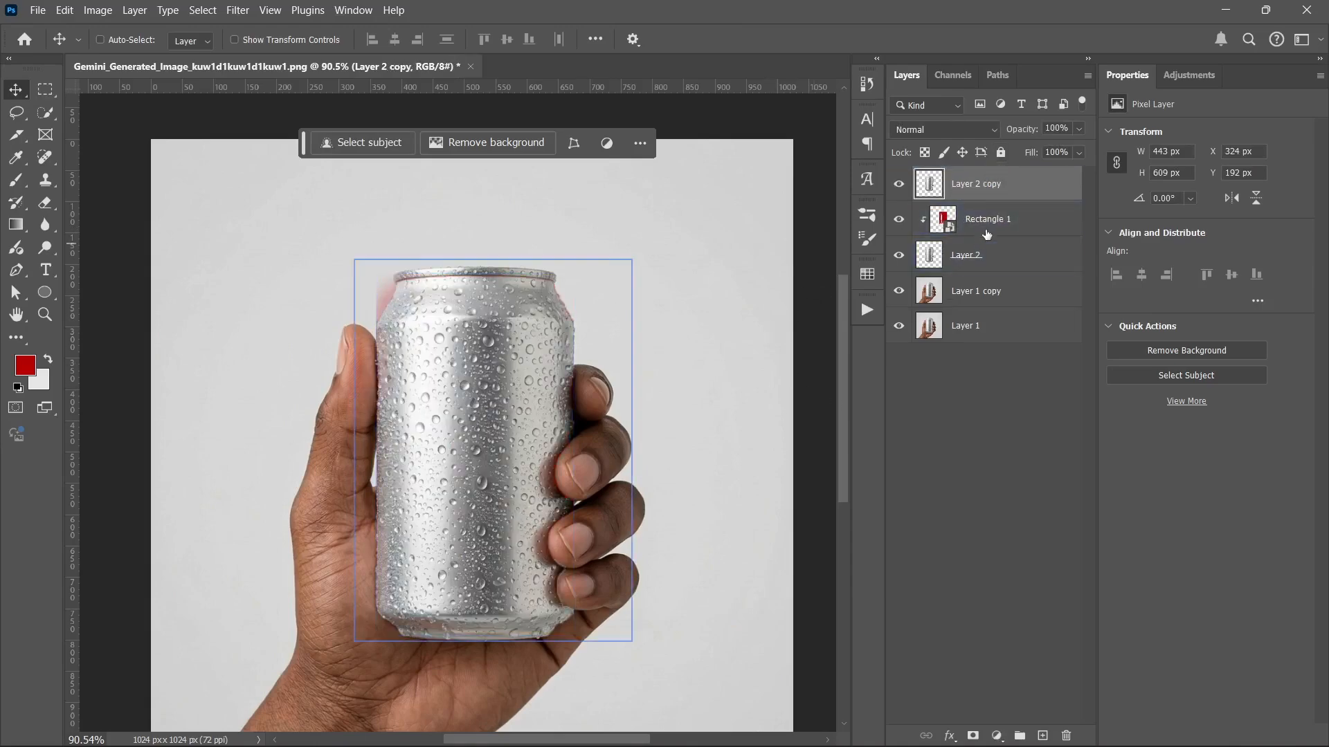
alt+click(1007, 198)
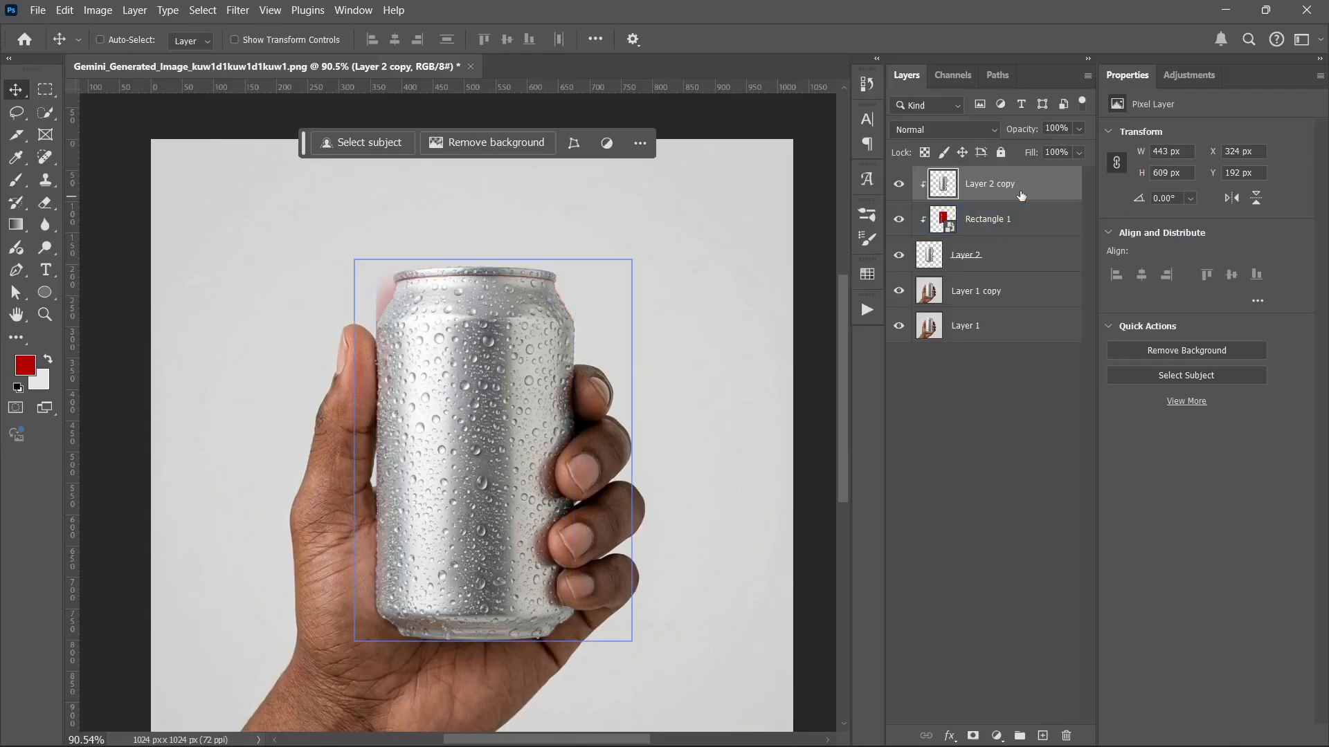
click(956, 132)
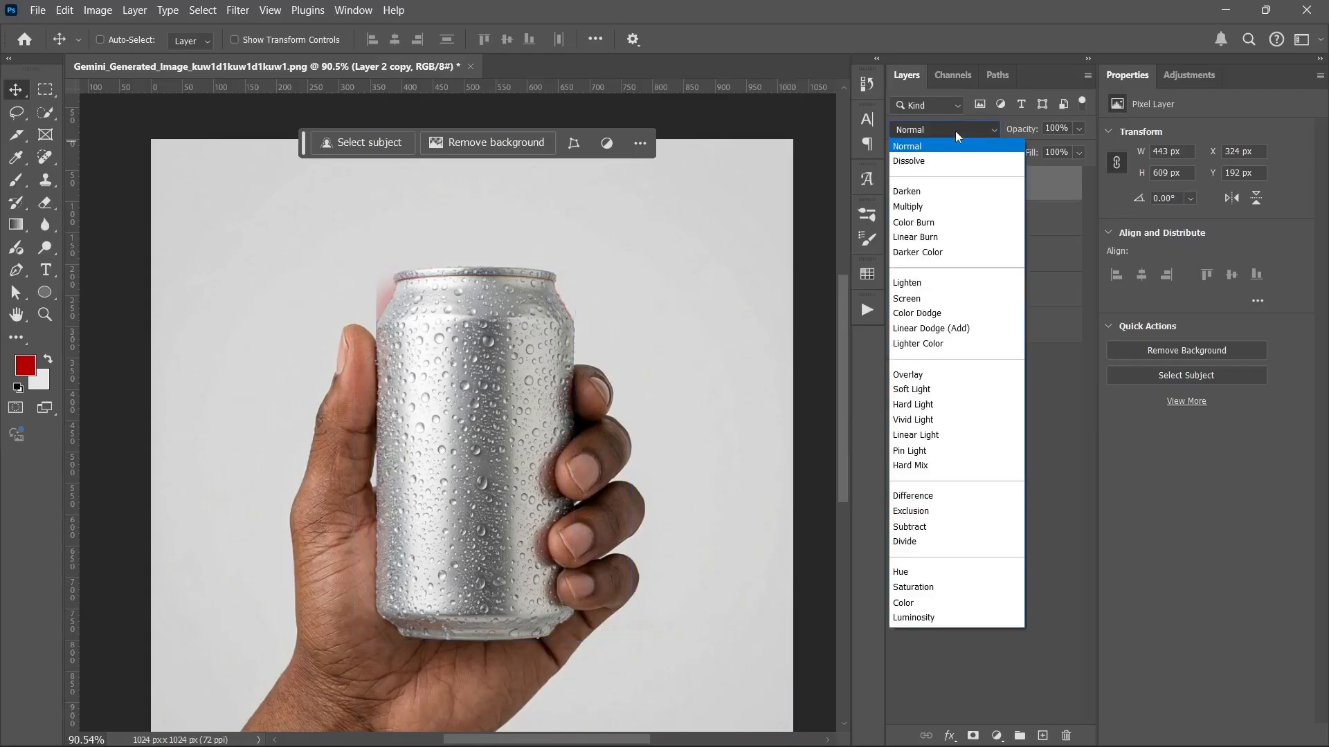
Step: Set Layer 2 copy to Multiply blending at 82% fill
click(929, 206)
click(996, 182)
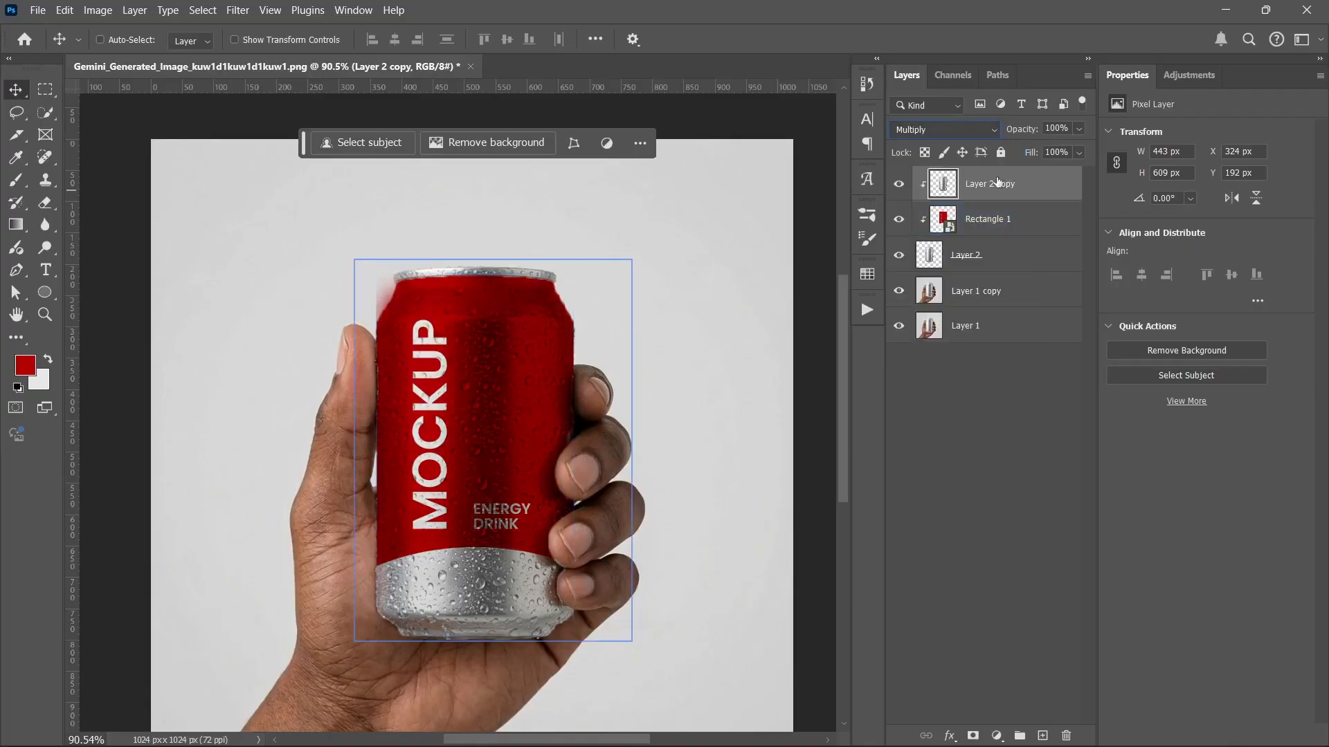
click(1078, 152)
drag(1053, 175, 1063, 175)
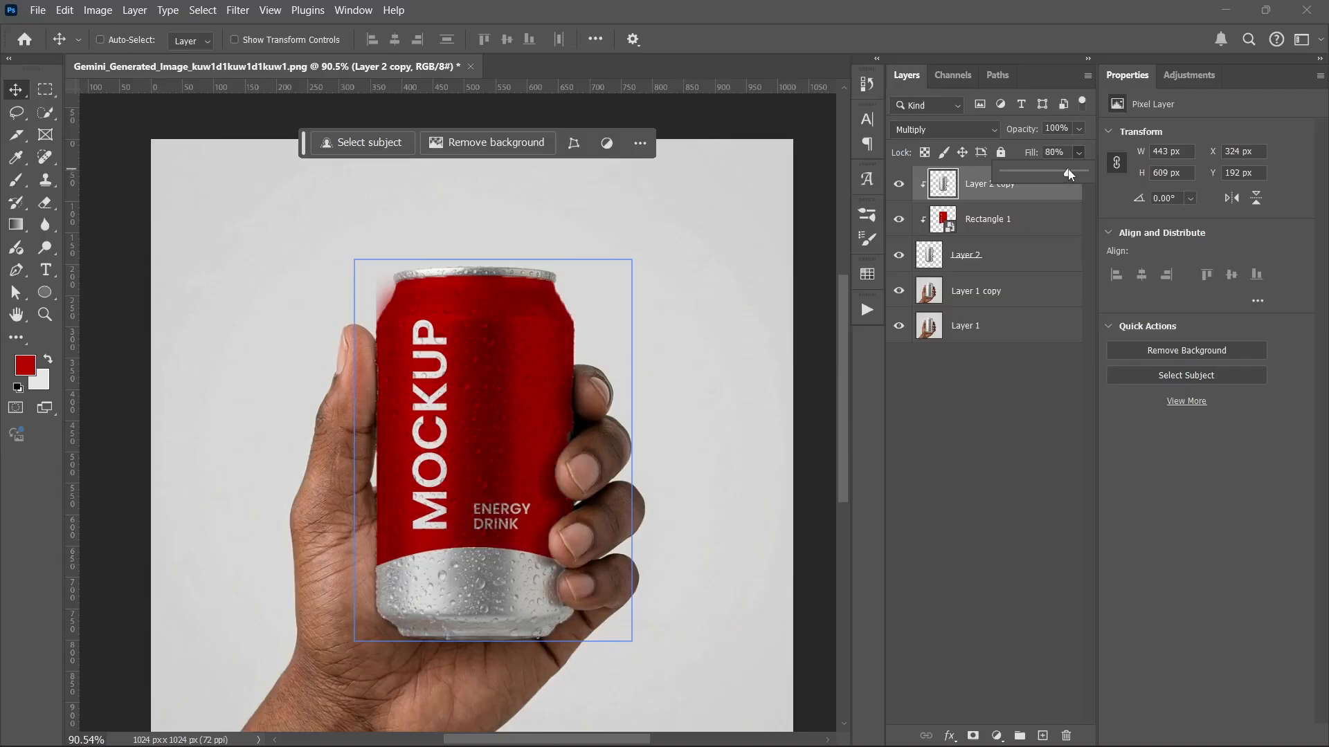
click(991, 193)
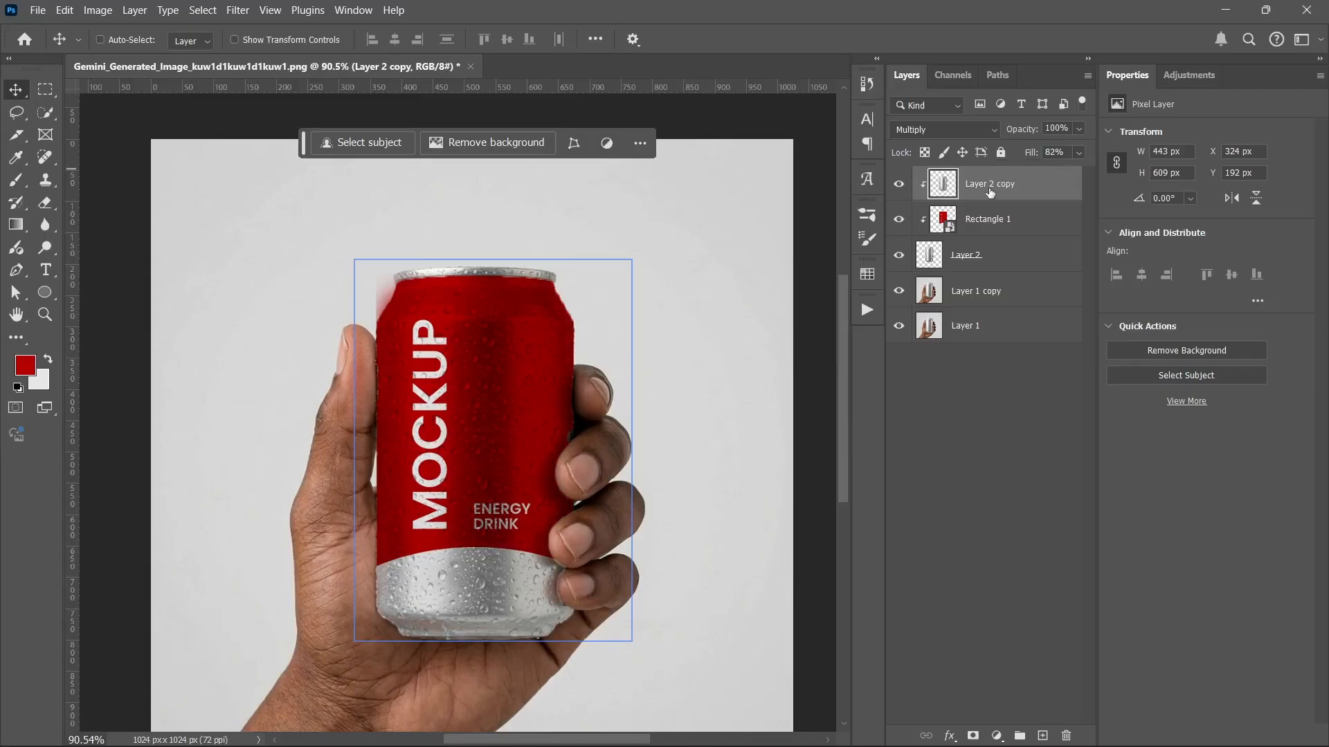
Step: Add a Lighten-mode copy at 25% fill, then duplicate it once more with Ctrl+J
drag(1005, 184, 1001, 172)
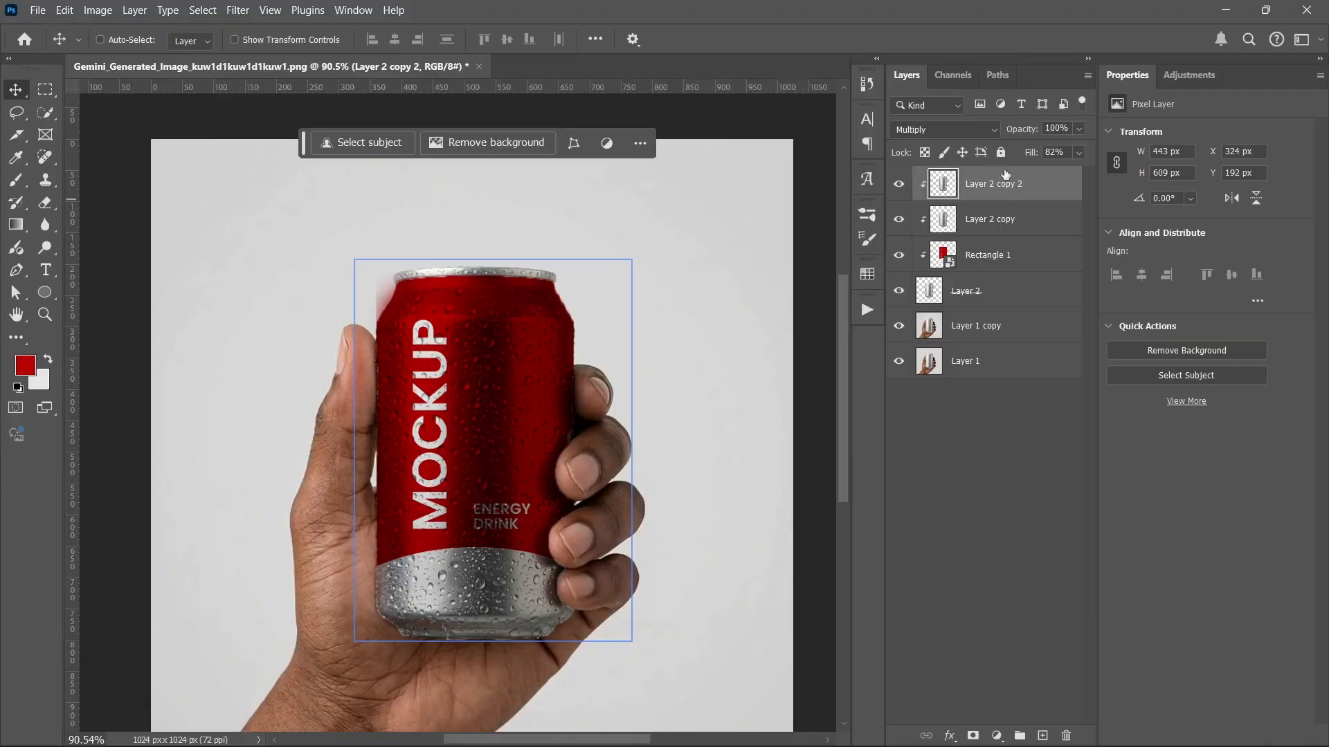
click(943, 129)
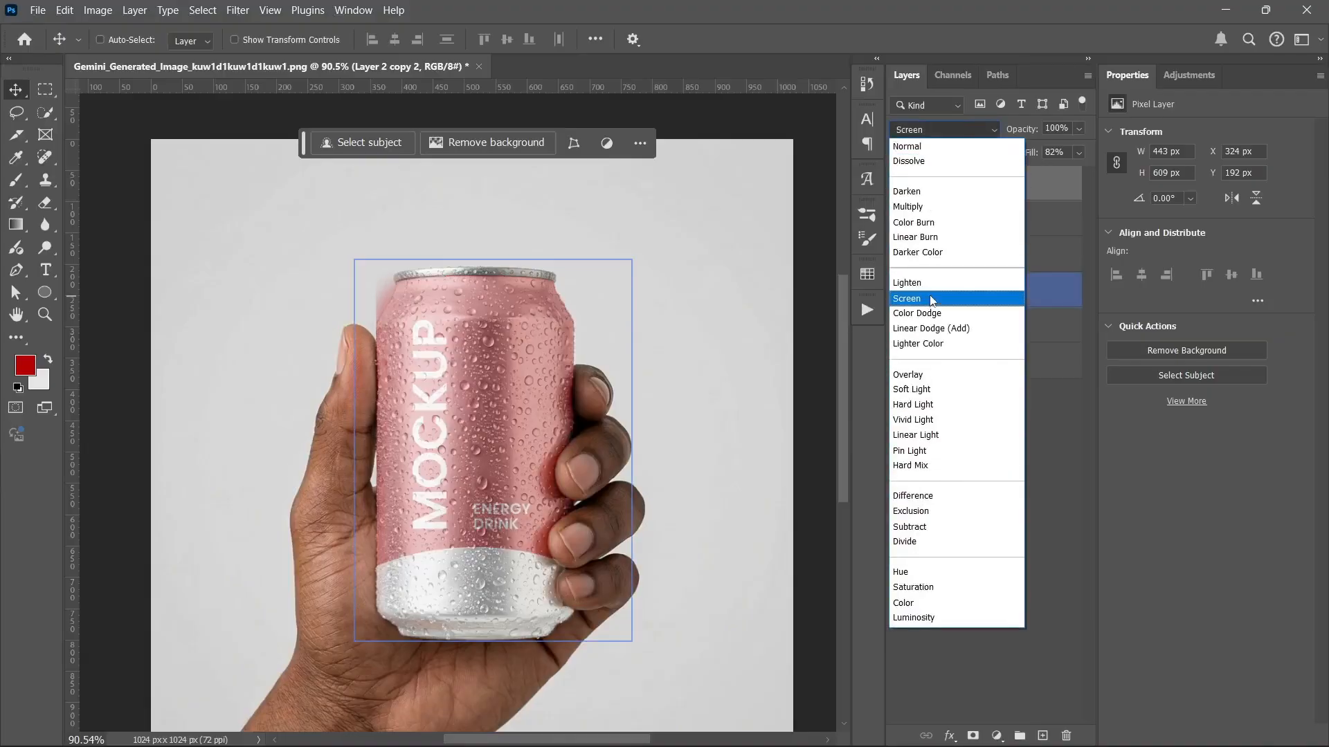
click(932, 286)
drag(1075, 154, 1024, 196)
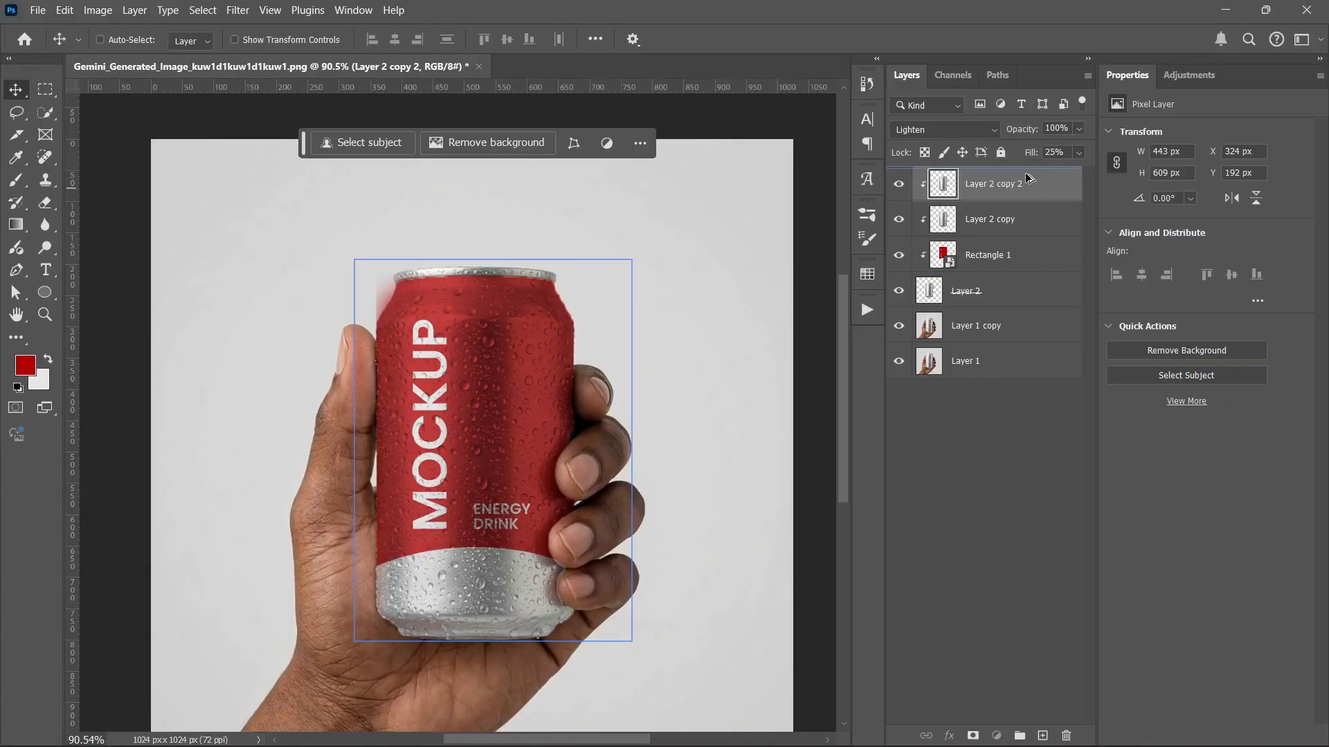
key(ctrl+j)
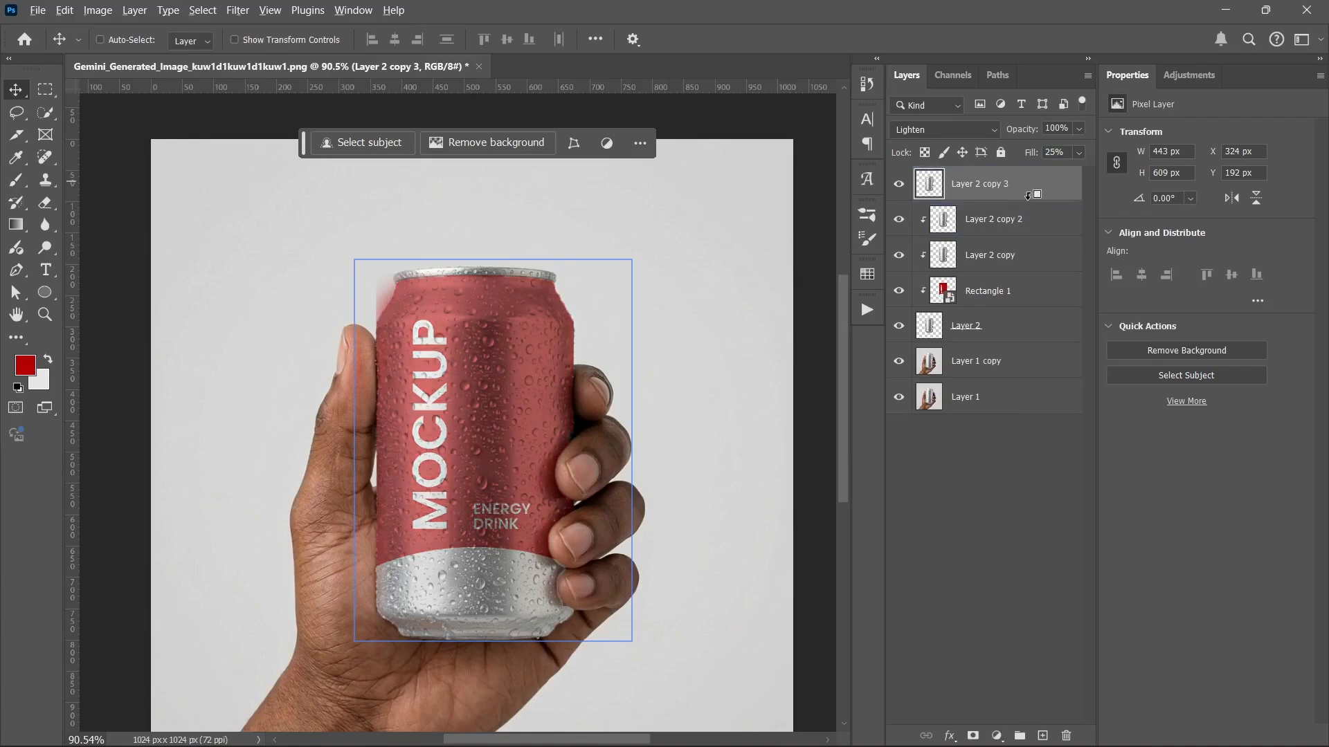
Step: Set Layer 2 copy 3 to Color Burn at 27% fill
click(969, 129)
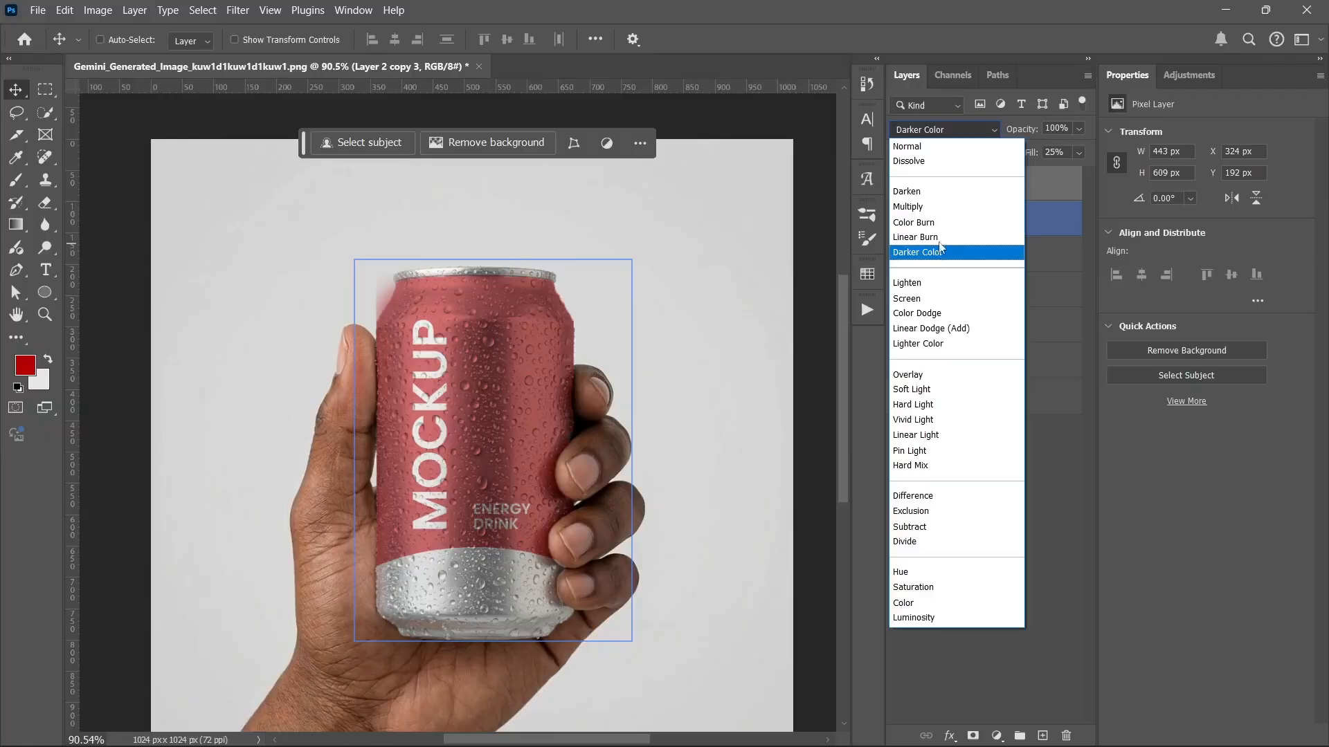
click(939, 223)
click(1078, 152)
drag(1032, 167, 1041, 168)
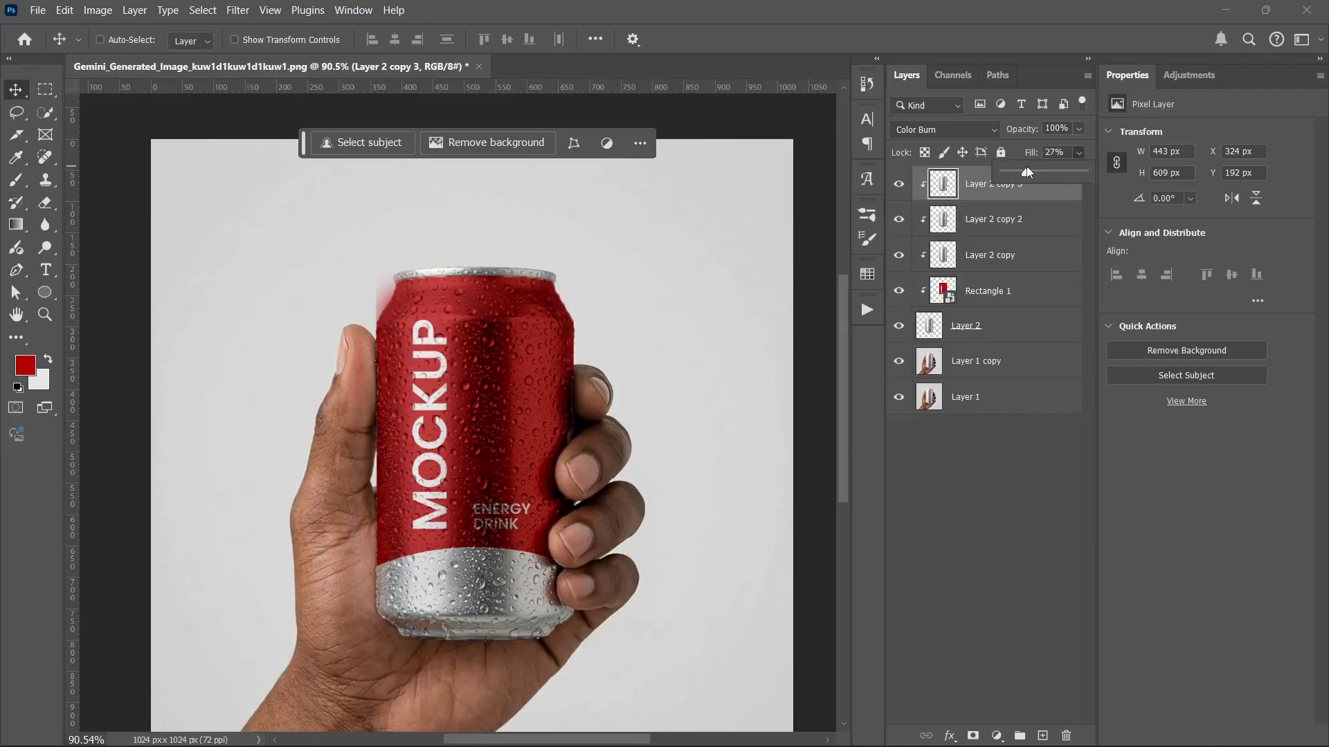
click(975, 175)
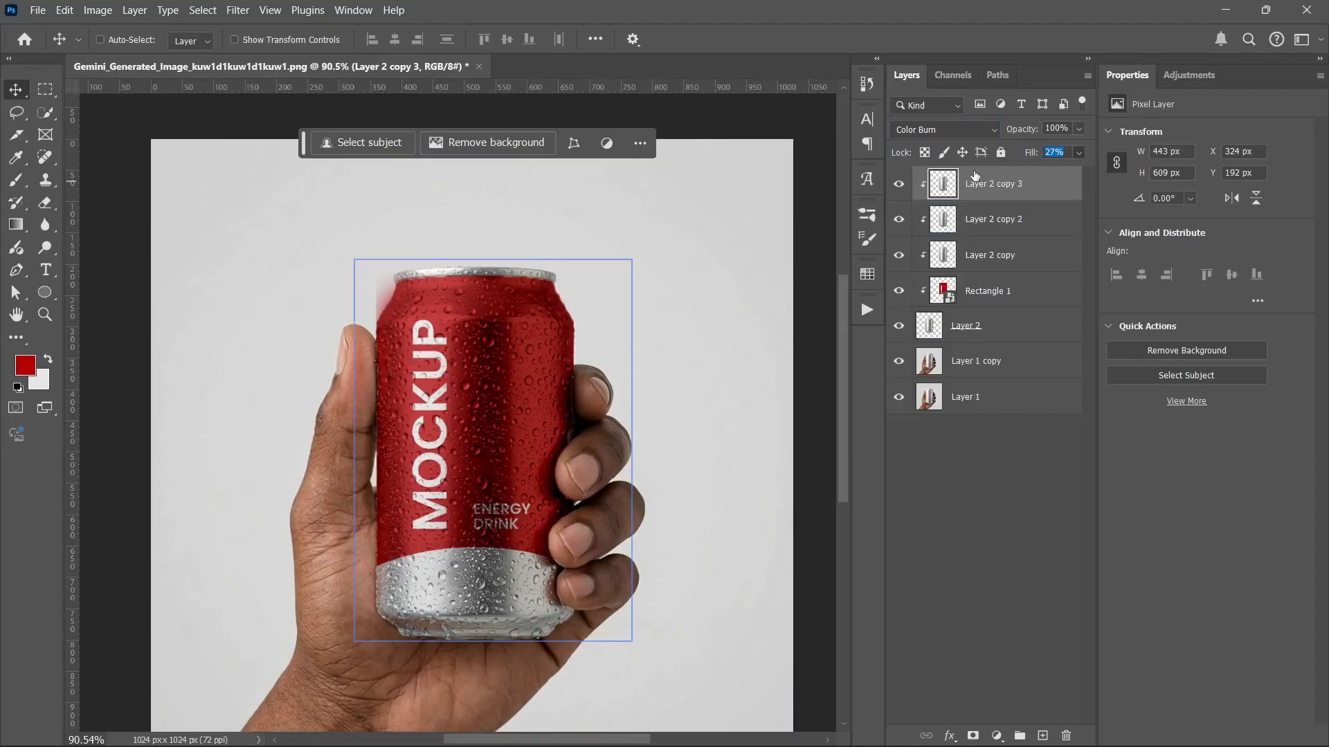
Step: Duplicate it as Layer 2 copy 4, clipped to the label, in Normal mode at 100% fill
key(ctrl+j)
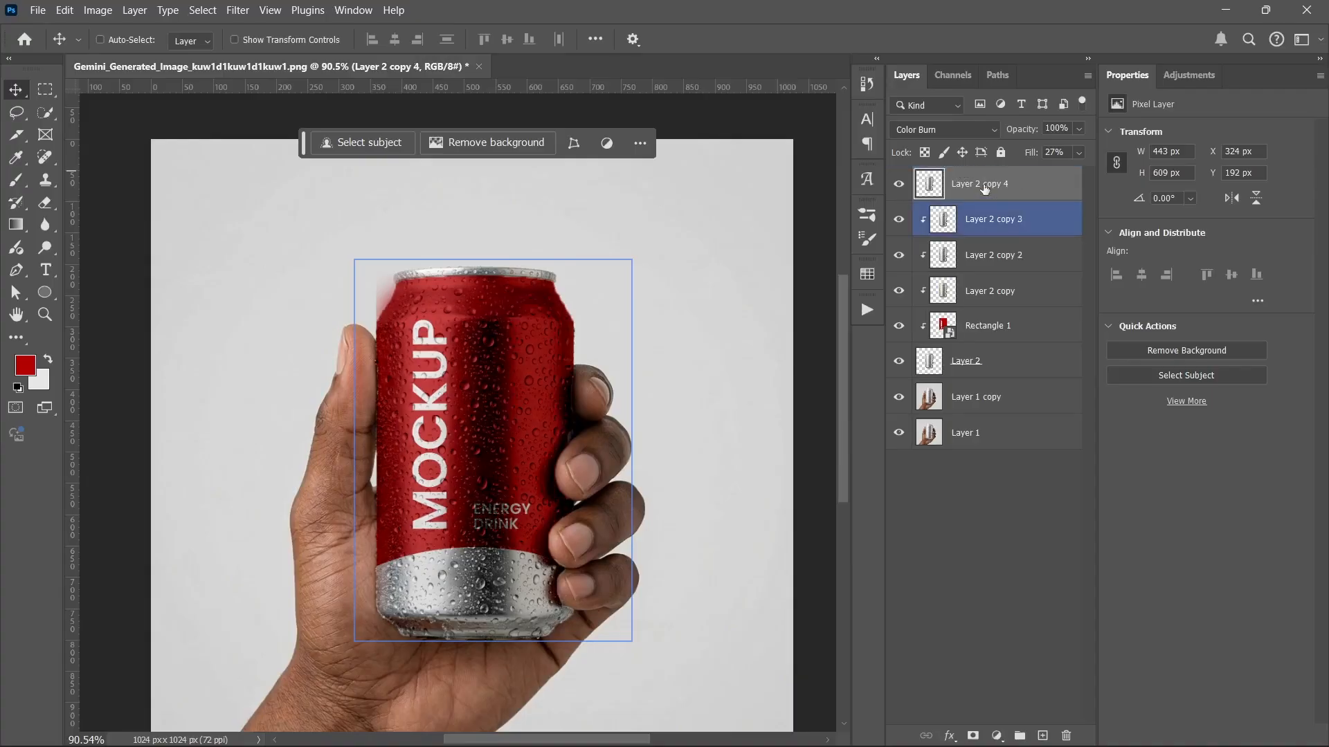
alt+click(991, 197)
click(938, 131)
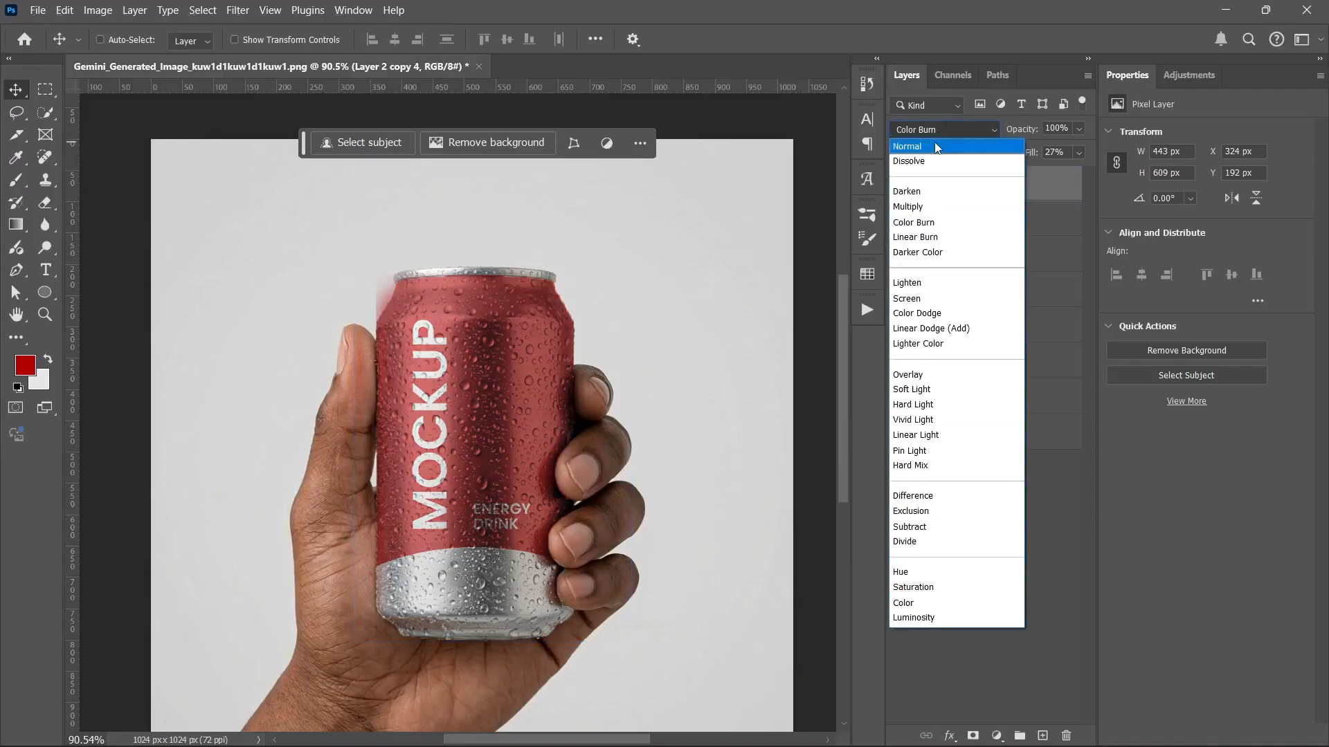
click(934, 142)
drag(1032, 157, 1153, 141)
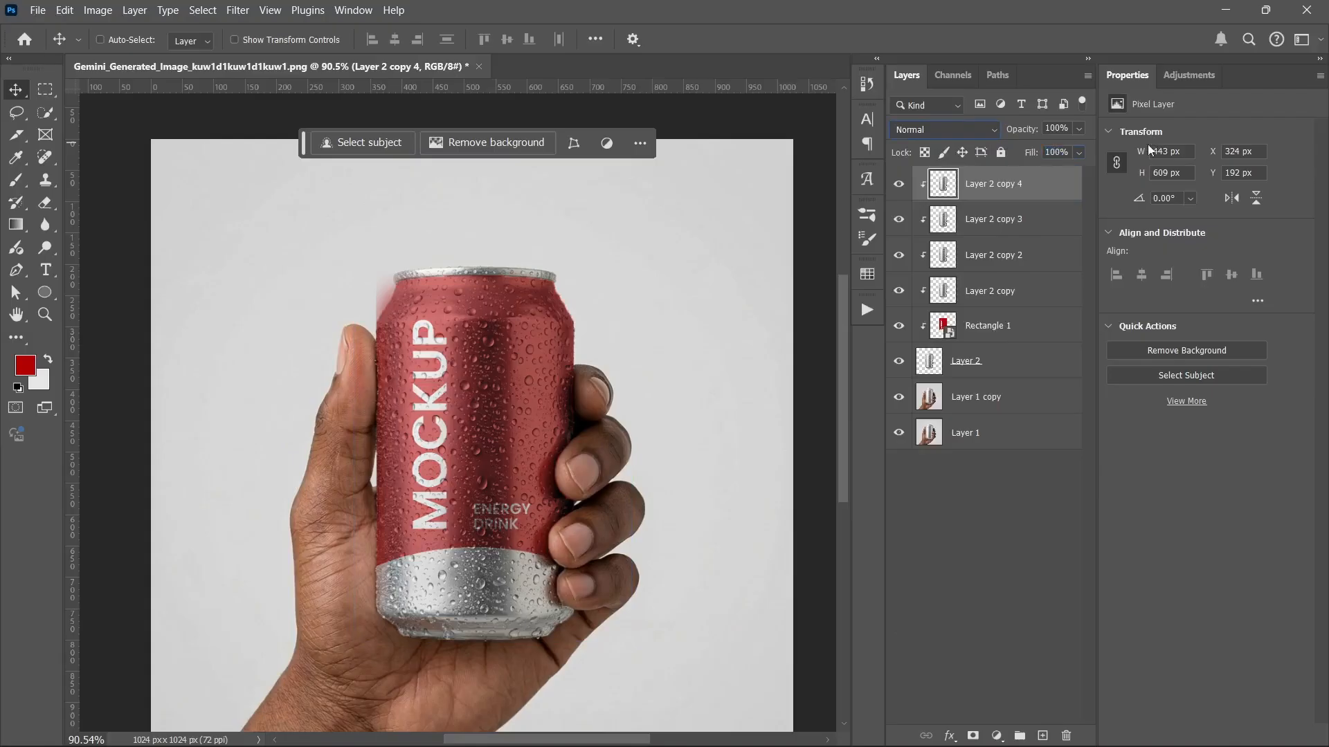
Step: Convert Layer 2 copy 4 to a smart object
right_click(1036, 188)
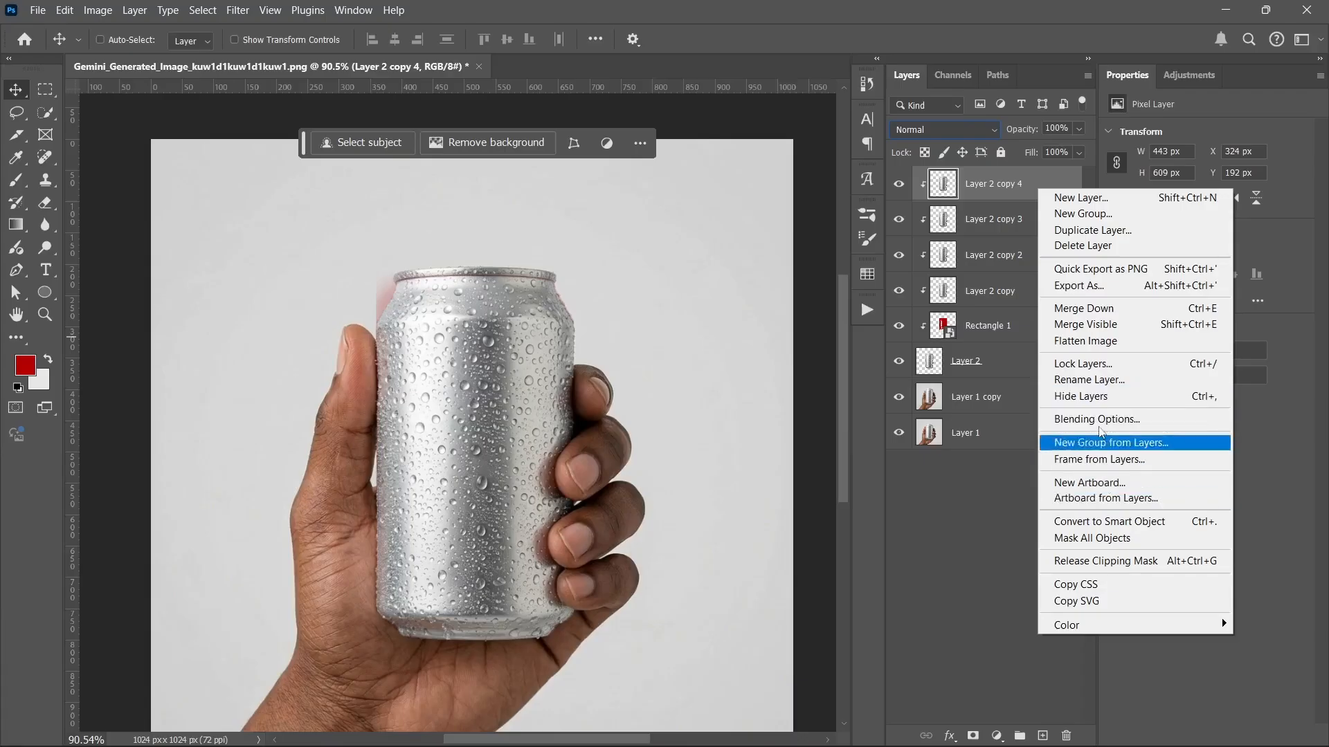
click(1117, 522)
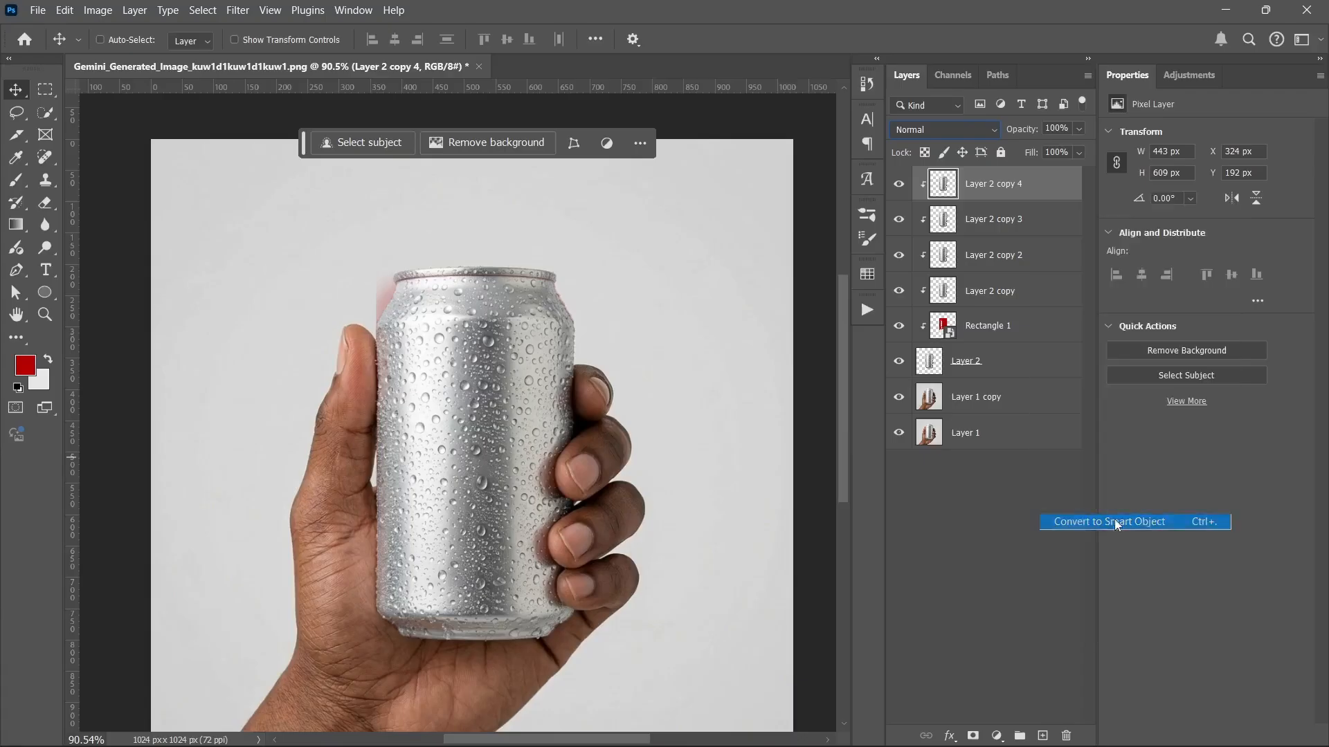
right_click(1037, 182)
click(1023, 178)
Step: Apply Levels with inputs 114, 1.16 and 204 for high contrast
key(ctrl+l)
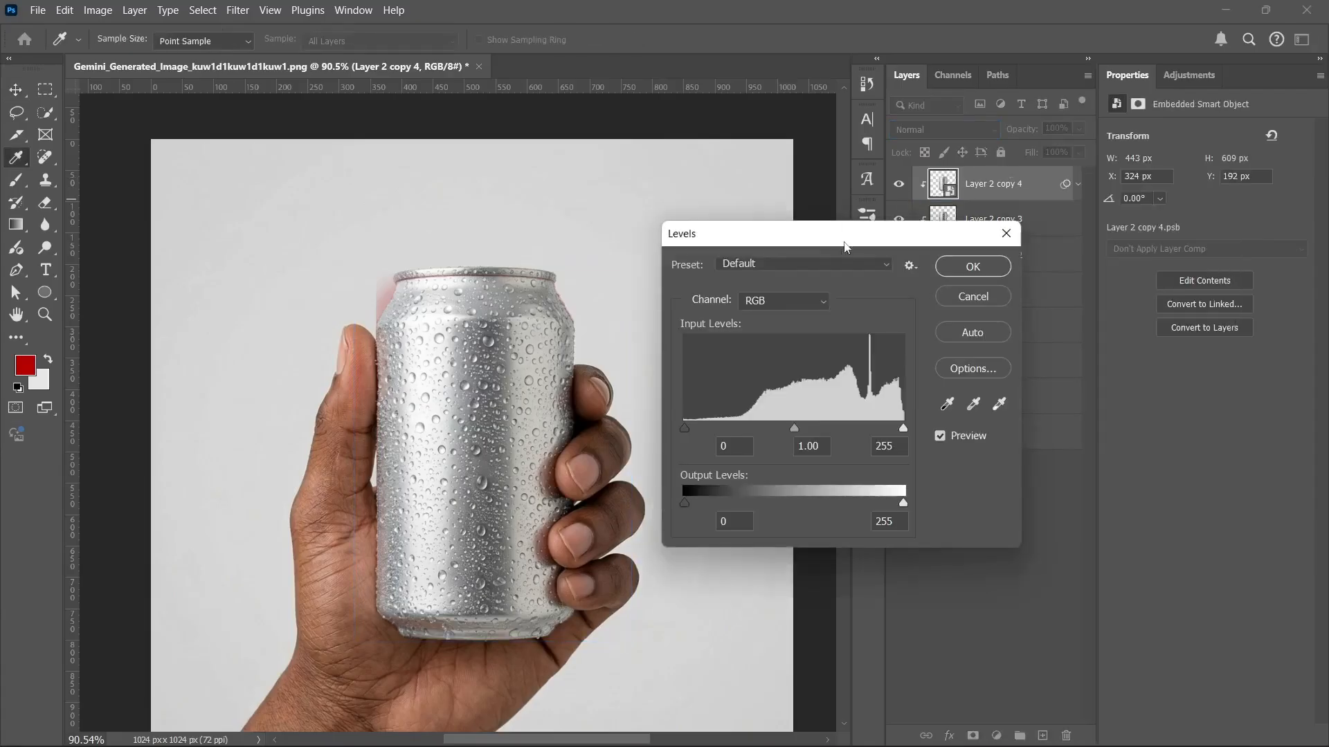
drag(684, 430, 782, 411)
drag(898, 433, 817, 427)
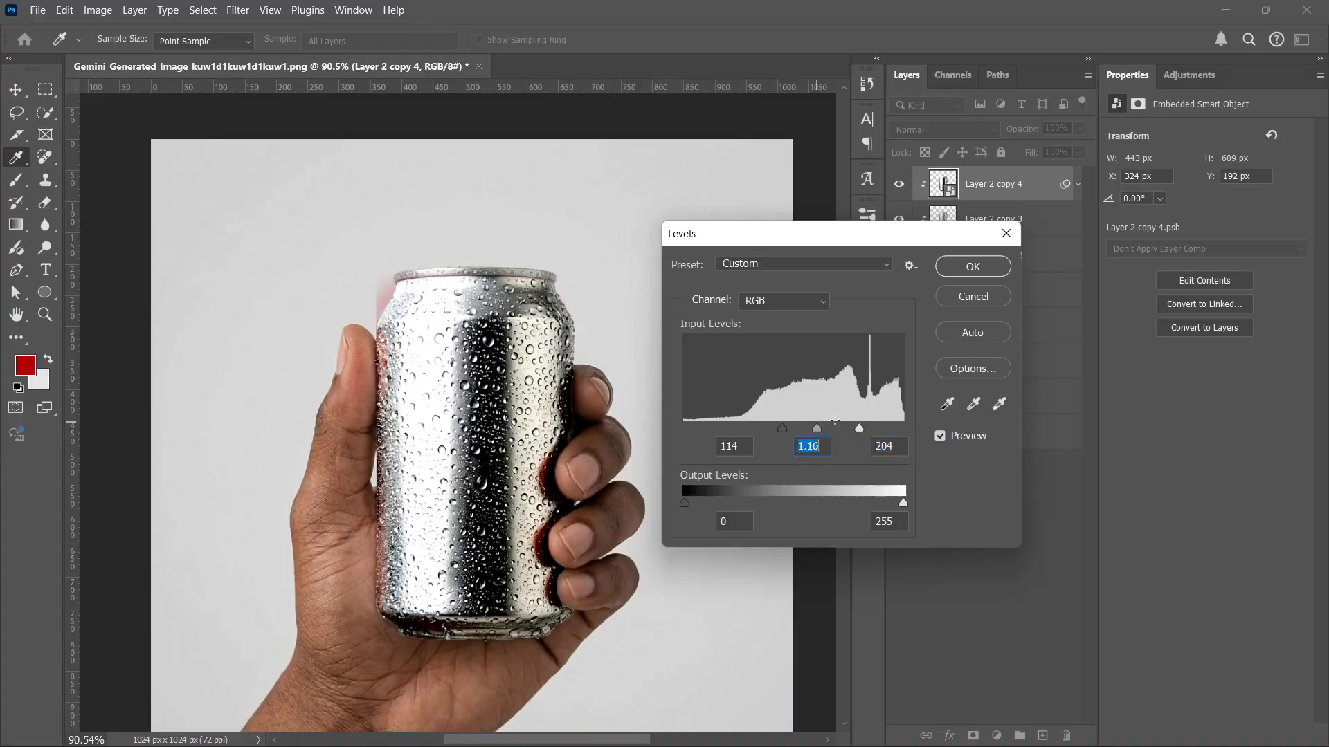
click(972, 267)
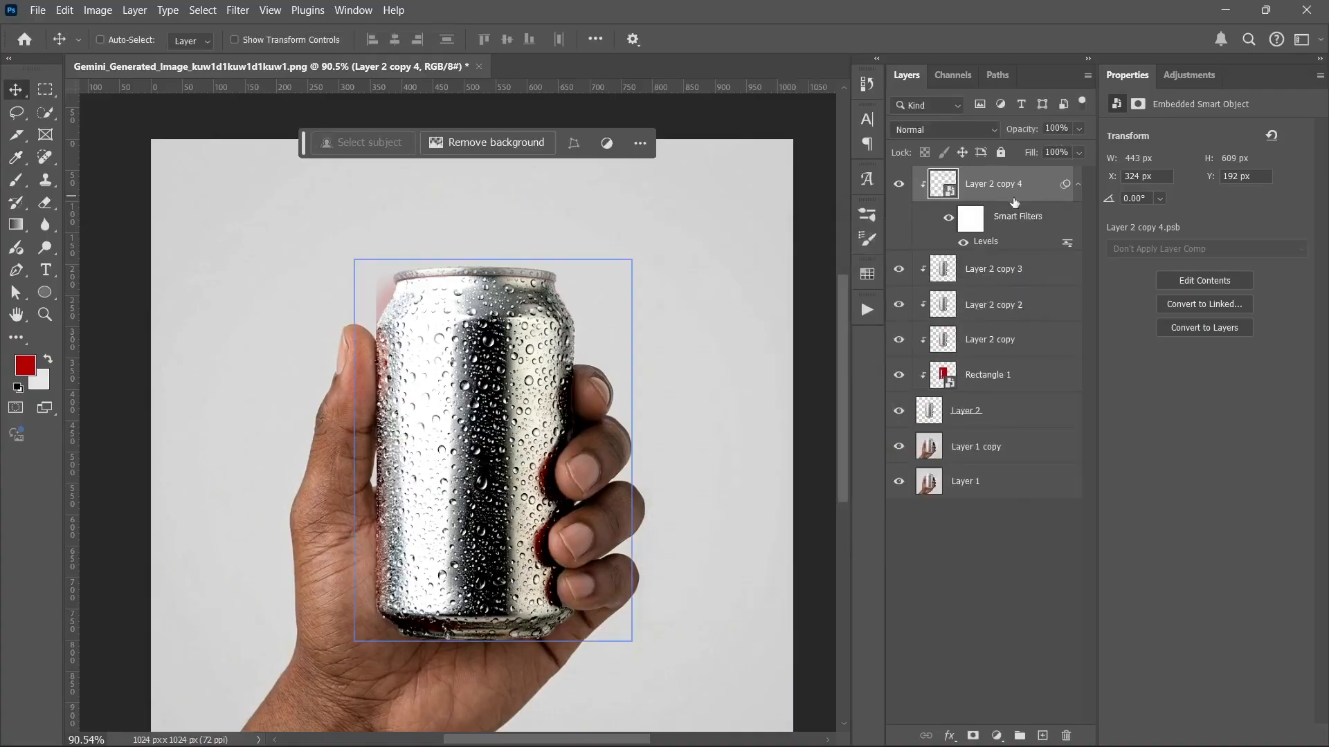
Step: Set Layer 2 copy 4 to Overlay at 45% fill and deselect layers to view the shine
click(1078, 184)
click(942, 130)
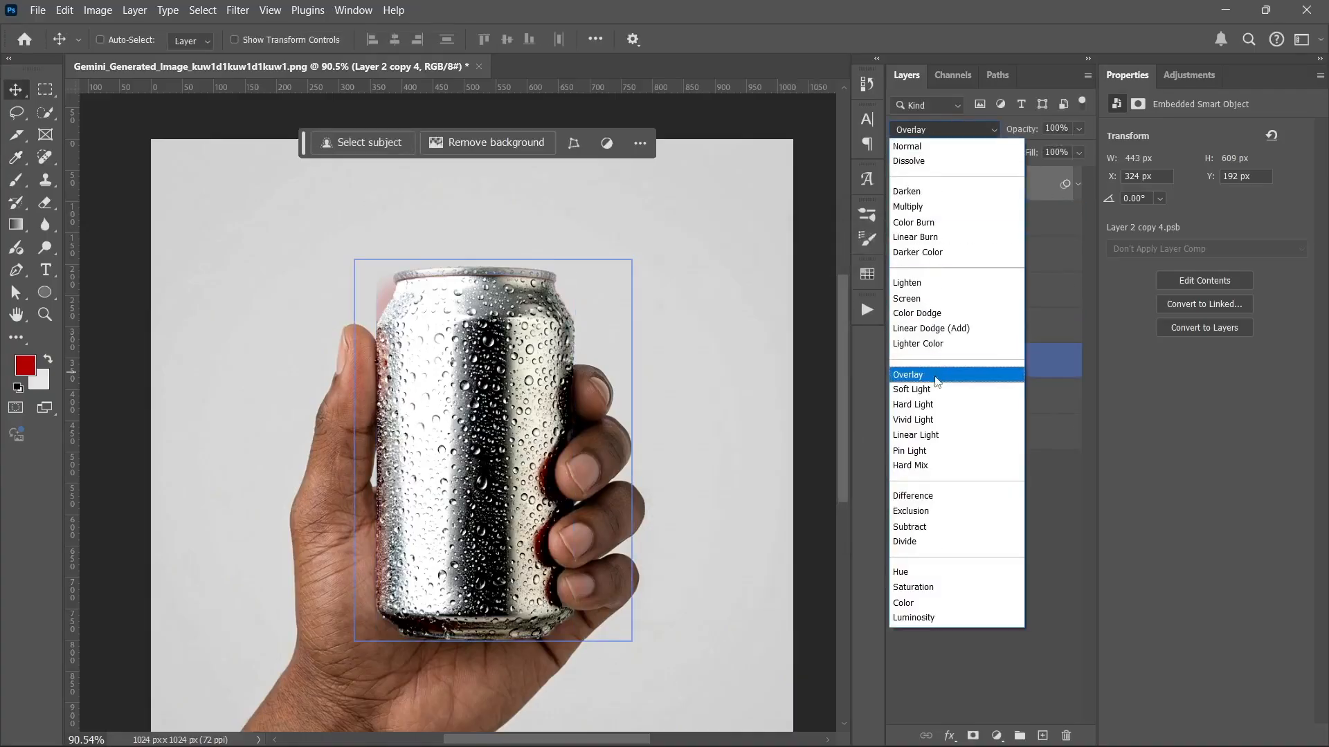
click(913, 374)
click(1078, 152)
drag(1088, 172, 1039, 173)
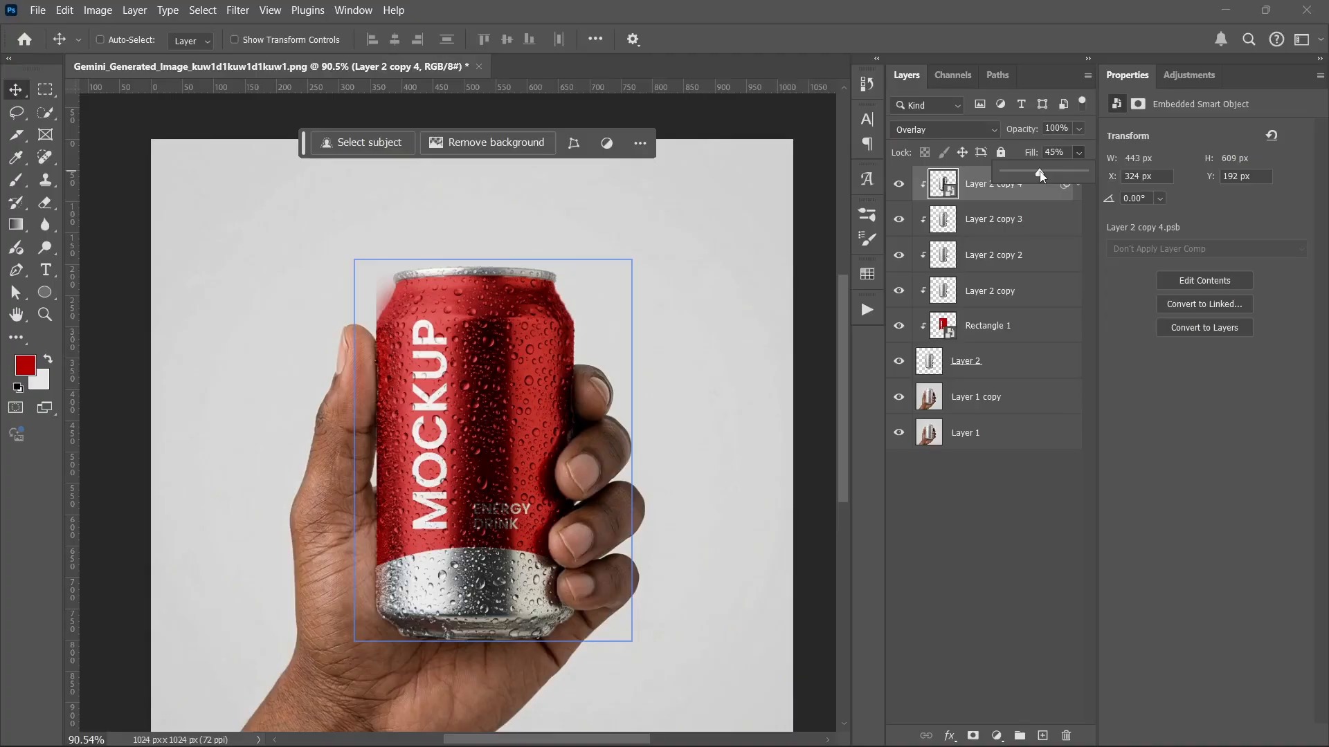
click(978, 551)
click(977, 551)
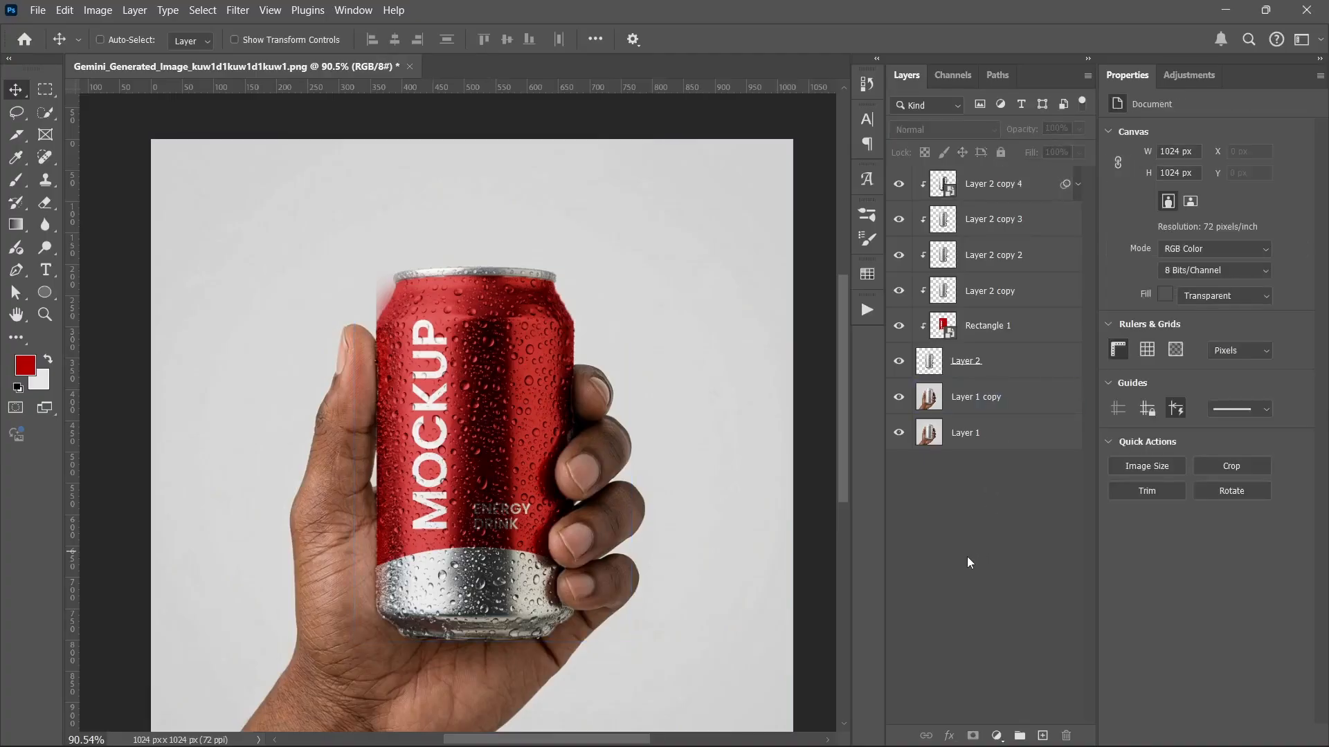